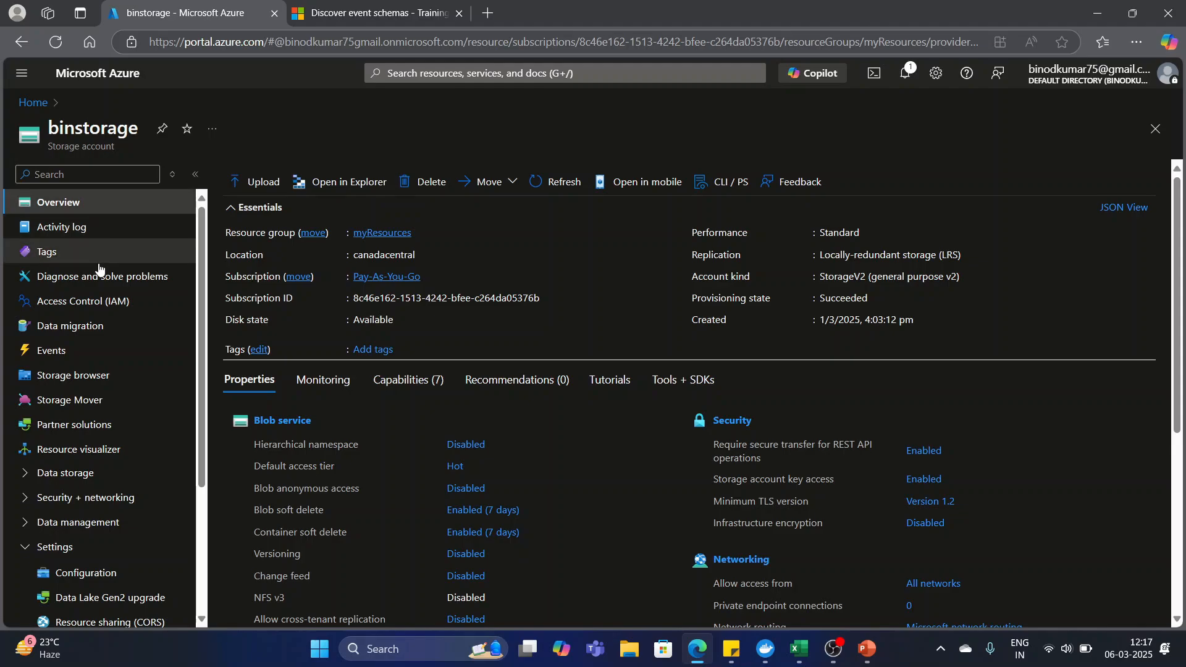
Open the Events page of the binstorage storage account and check its event subscriptions before returning to the getting-started options.
{"action": "scroll", "coordinate": [99, 270], "scroll_direction": "down", "scroll_amount": 2}
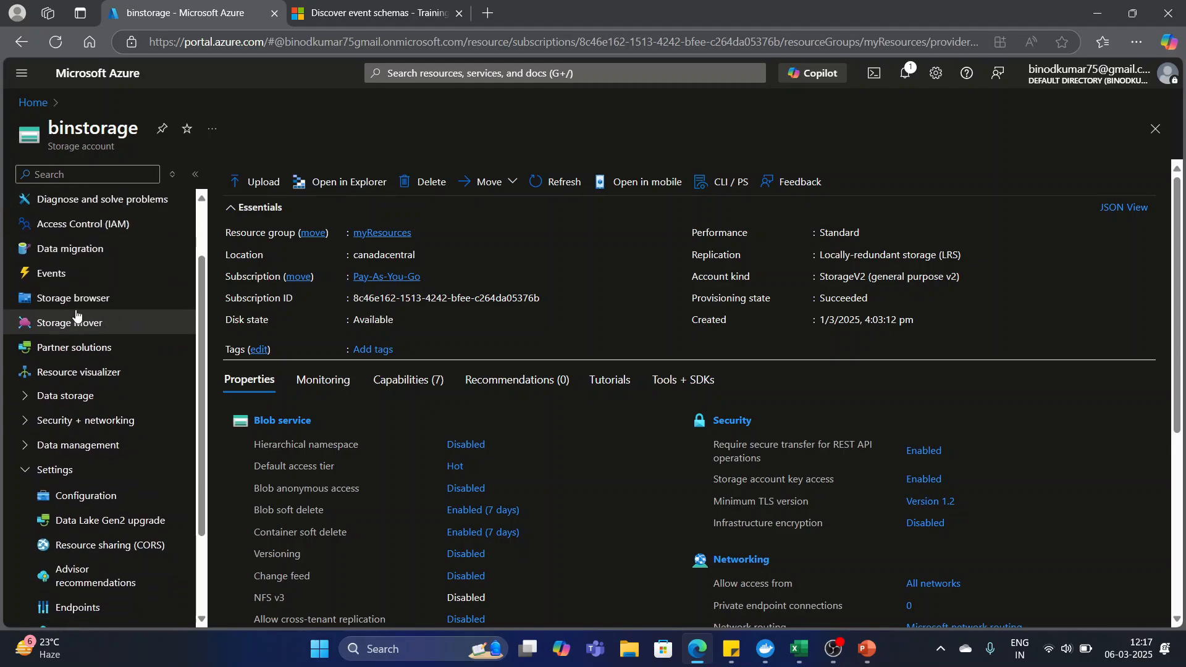
{"action": "left_click", "coordinate": [48, 278]}
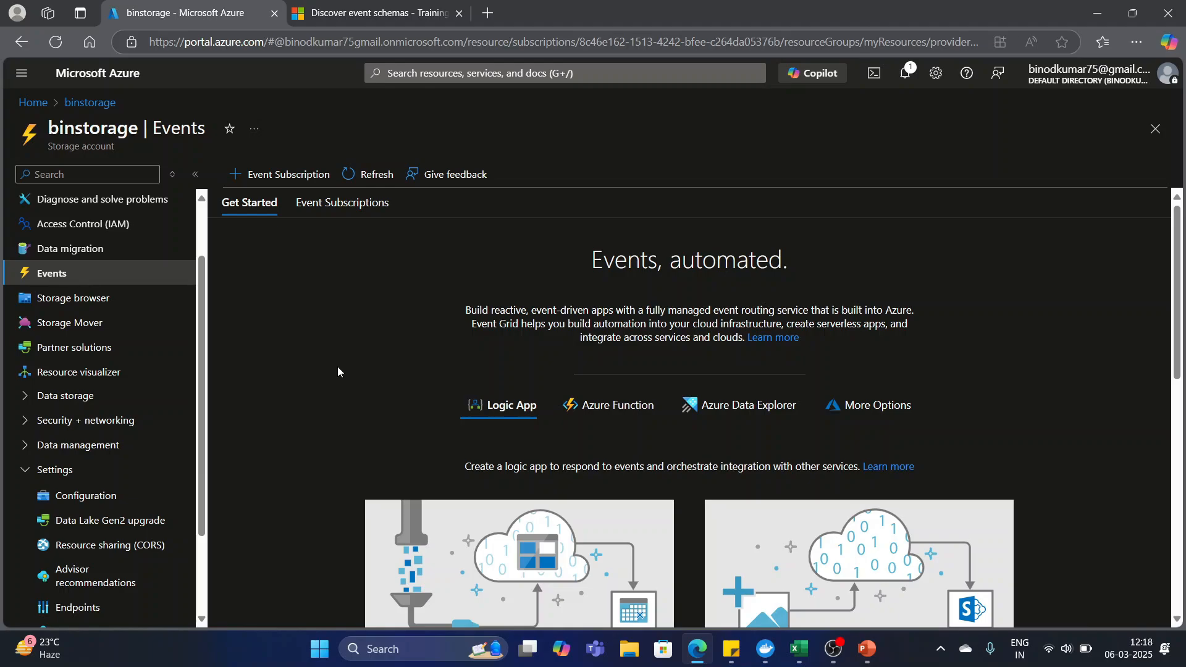
{"action": "left_click", "coordinate": [338, 205]}
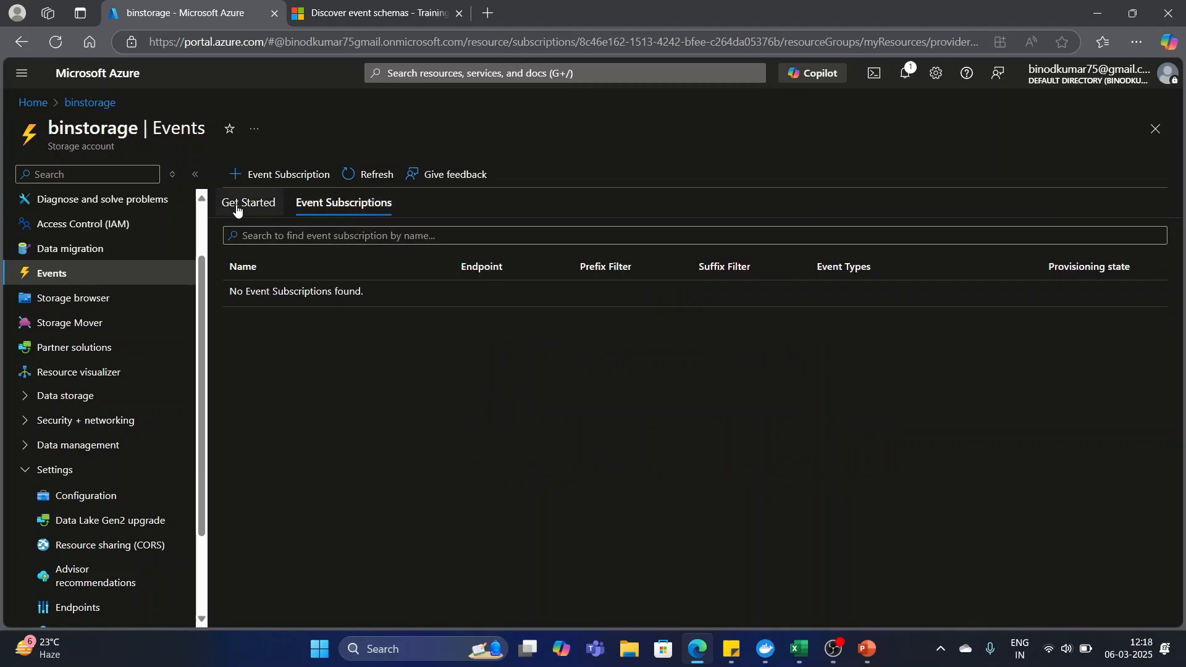
{"action": "left_click", "coordinate": [236, 210]}
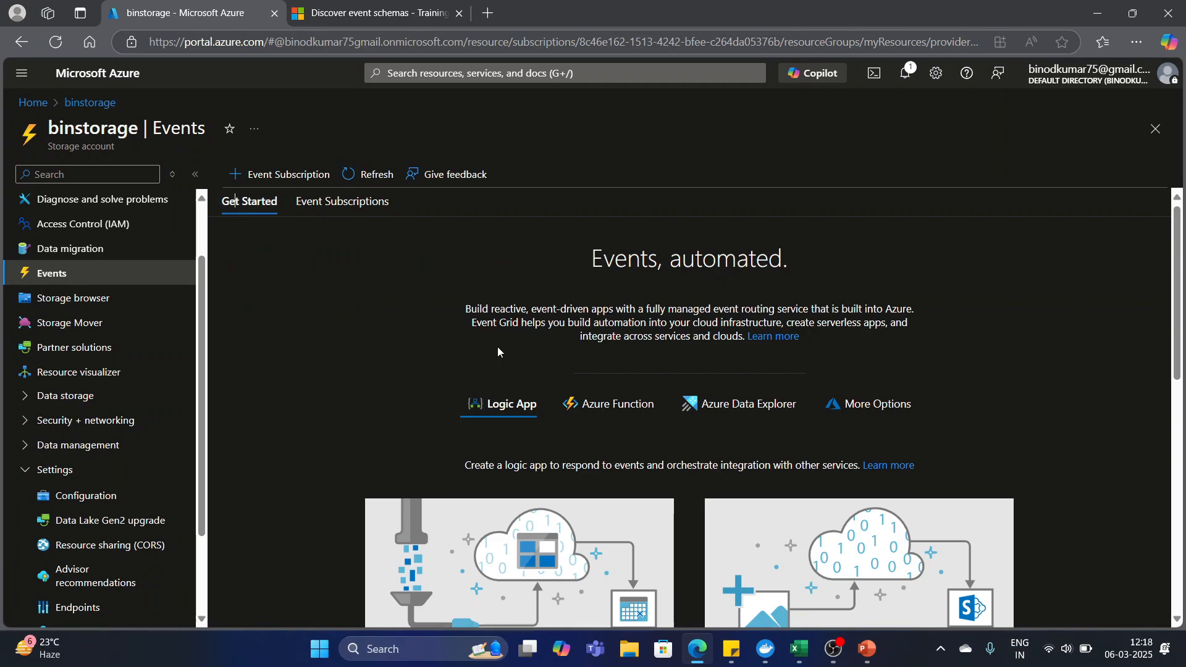
Start creating a logic app from the "When a new blob is uploaded" template.
{"action": "scroll", "coordinate": [449, 350], "scroll_direction": "down", "scroll_amount": 3}
{"action": "scroll", "coordinate": [450, 350], "scroll_direction": "down", "scroll_amount": 1}
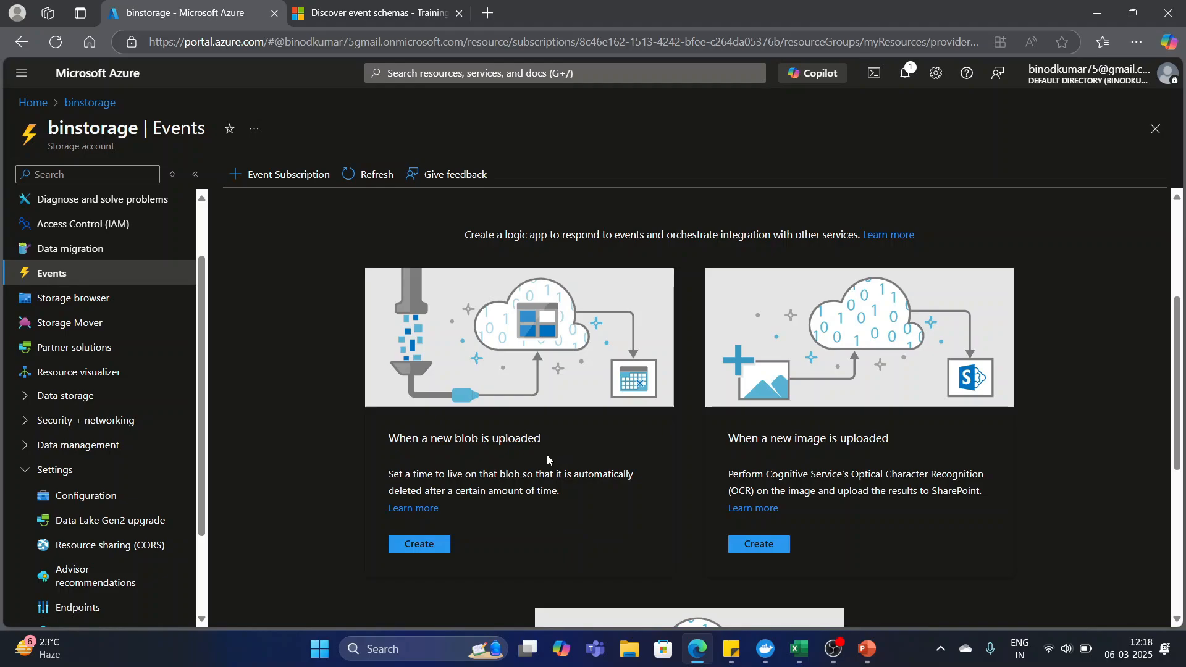
{"action": "scroll", "coordinate": [546, 455], "scroll_direction": "down", "scroll_amount": 1}
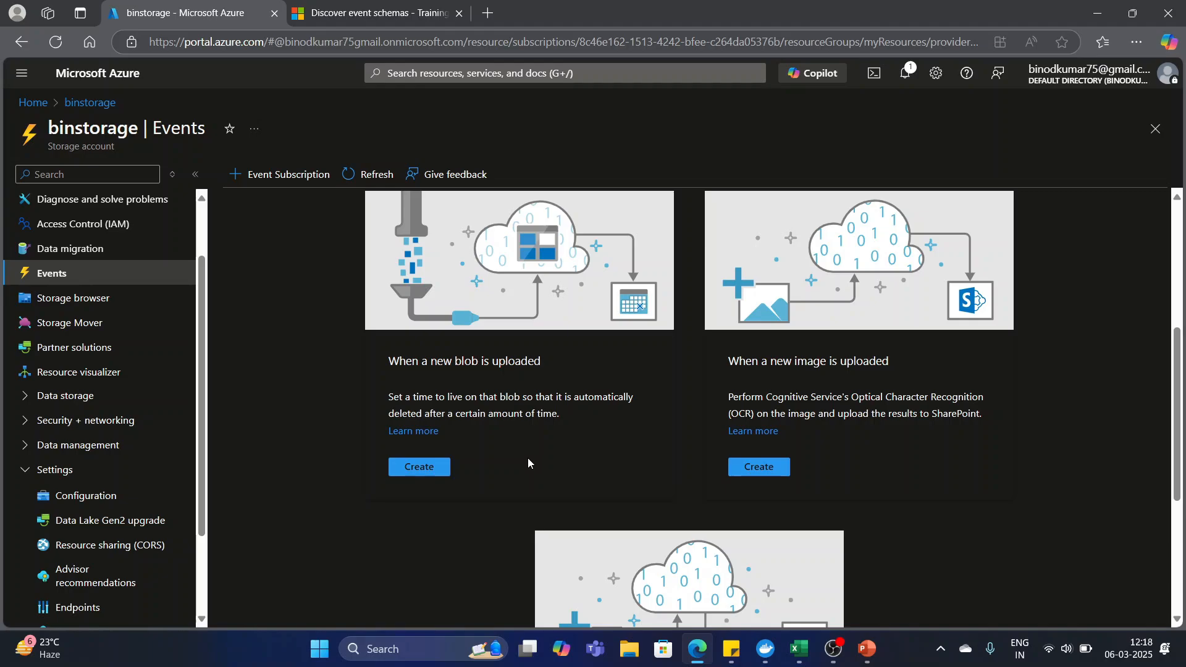
{"action": "scroll", "coordinate": [527, 458], "scroll_direction": "up", "scroll_amount": 1}
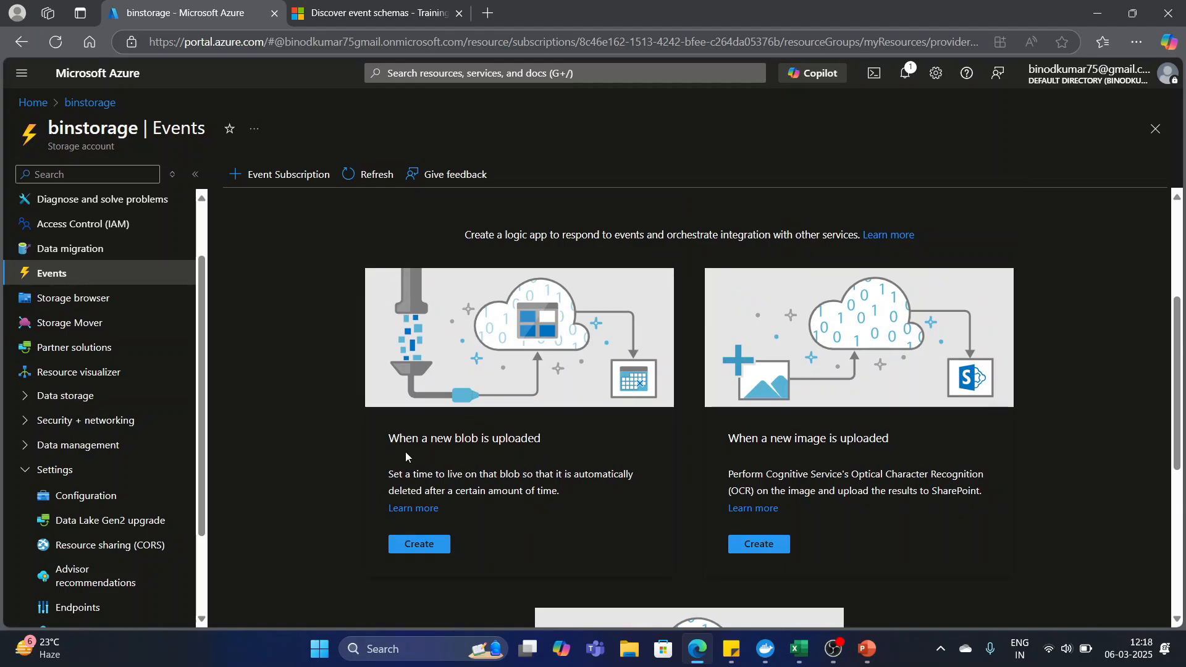
{"action": "left_click", "coordinate": [417, 545]}
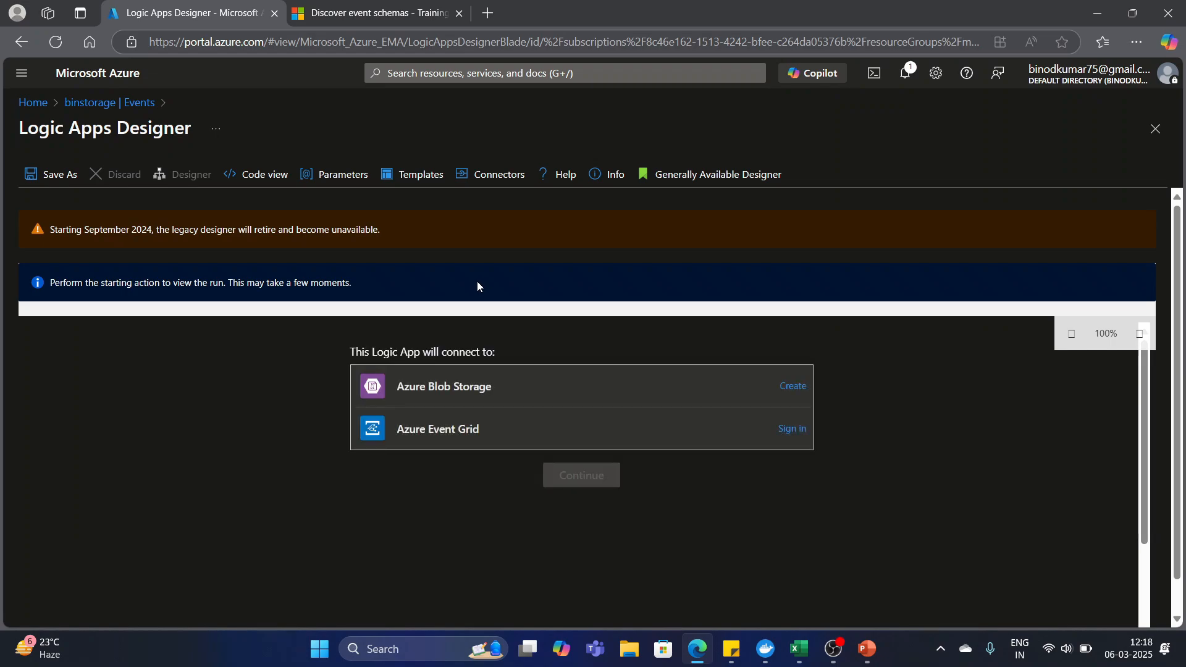
Start a new Azure Blob Storage connection named binstoragecon with Access Key as its authentication type.
{"action": "scroll", "coordinate": [476, 283], "scroll_direction": "down", "scroll_amount": 1}
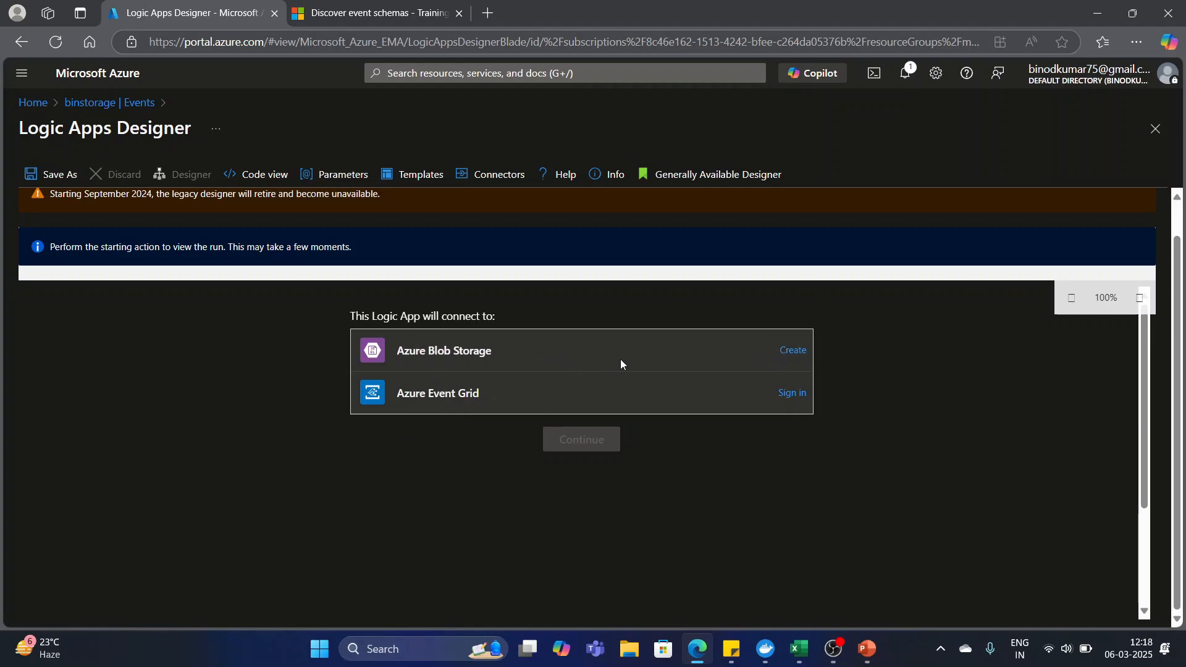
{"action": "left_click", "coordinate": [794, 350]}
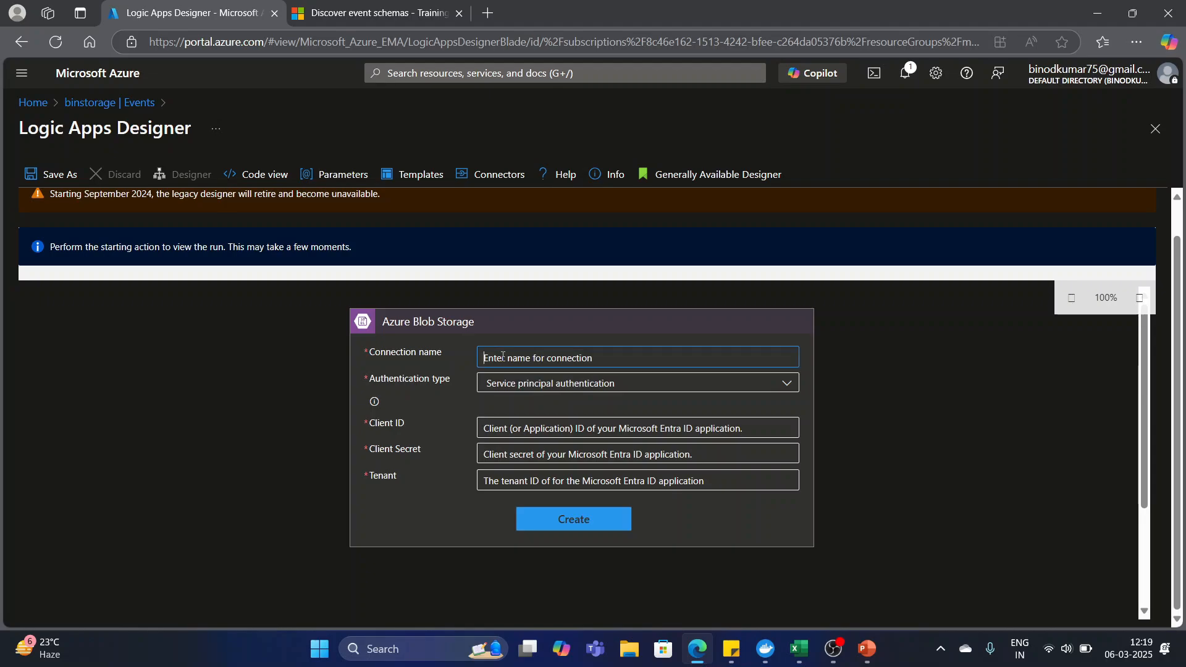
{"action": "left_click", "coordinate": [563, 364]}
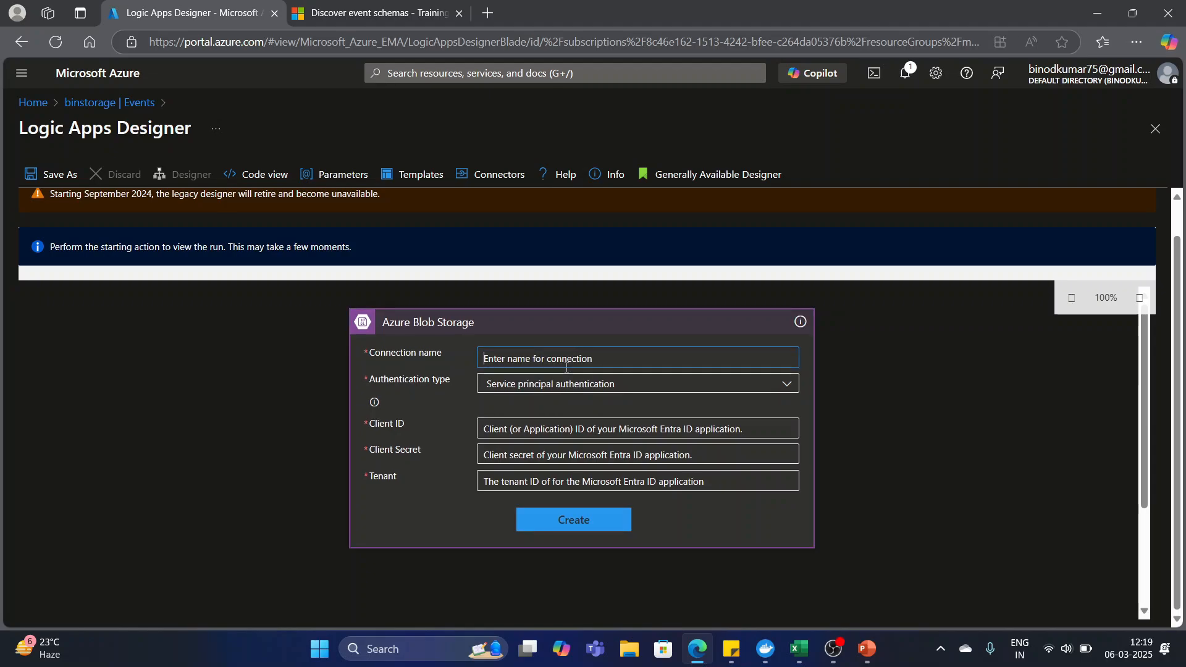
{"action": "type", "text": "binsto"}
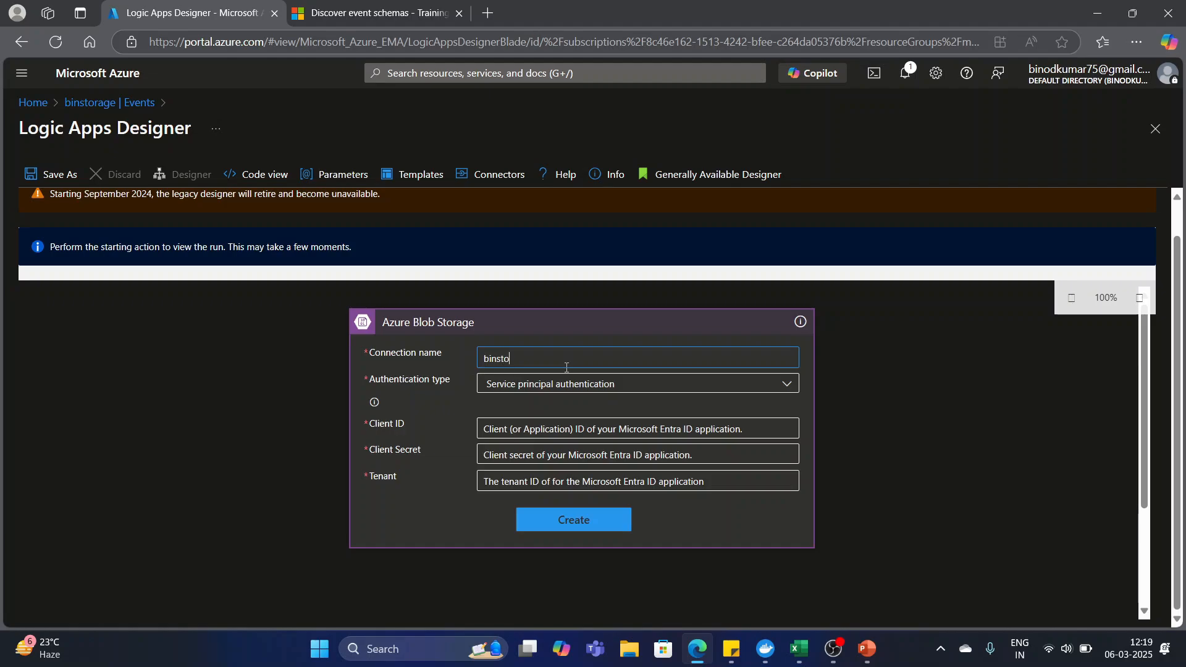
{"action": "type", "text": "ragecon"}
{"action": "left_click", "coordinate": [793, 390]}
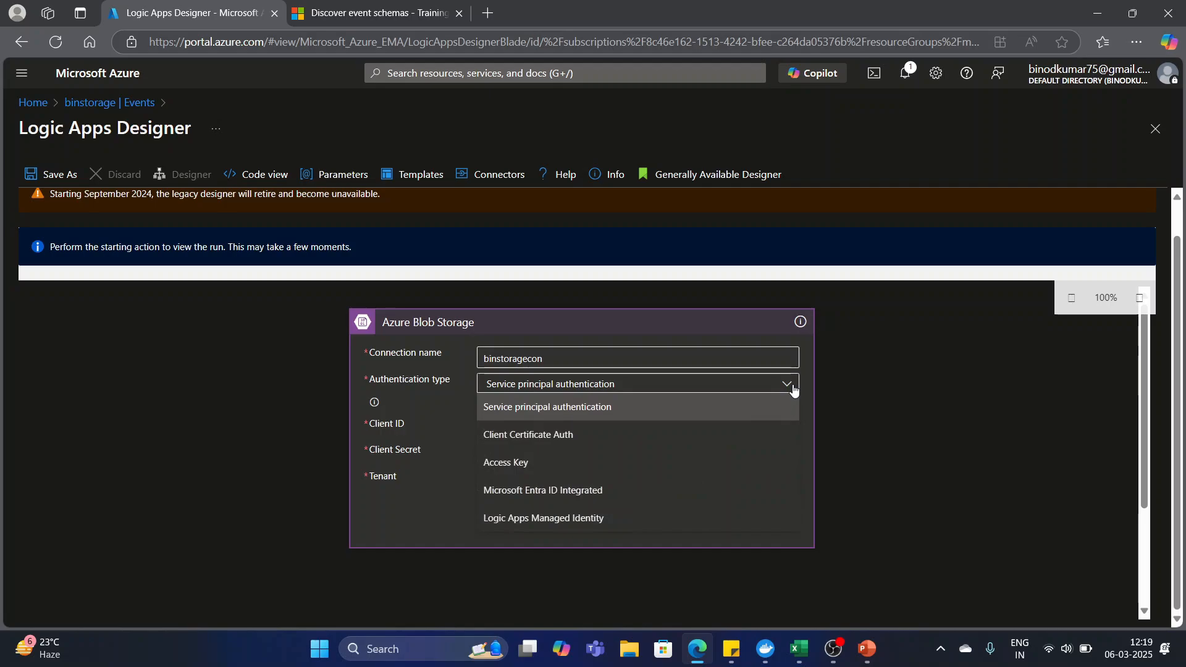
{"action": "left_click", "coordinate": [513, 462]}
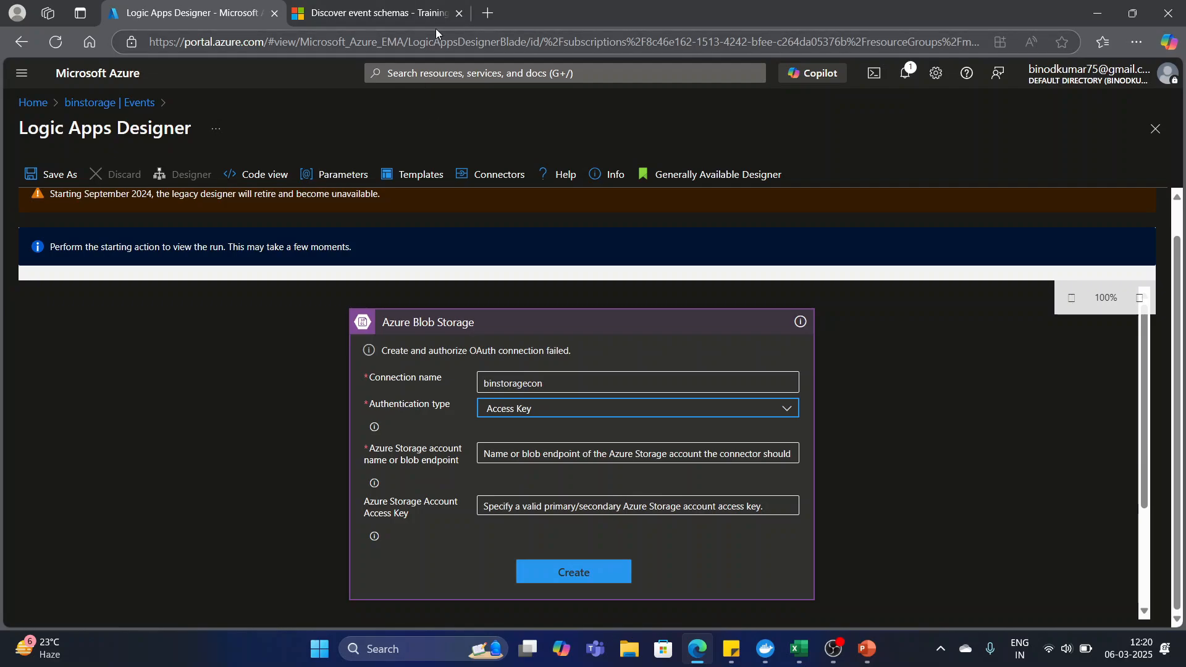
Open portal.azure.com in a separate browser tab and go to the binstorage storage account.
{"action": "left_click", "coordinate": [489, 14]}
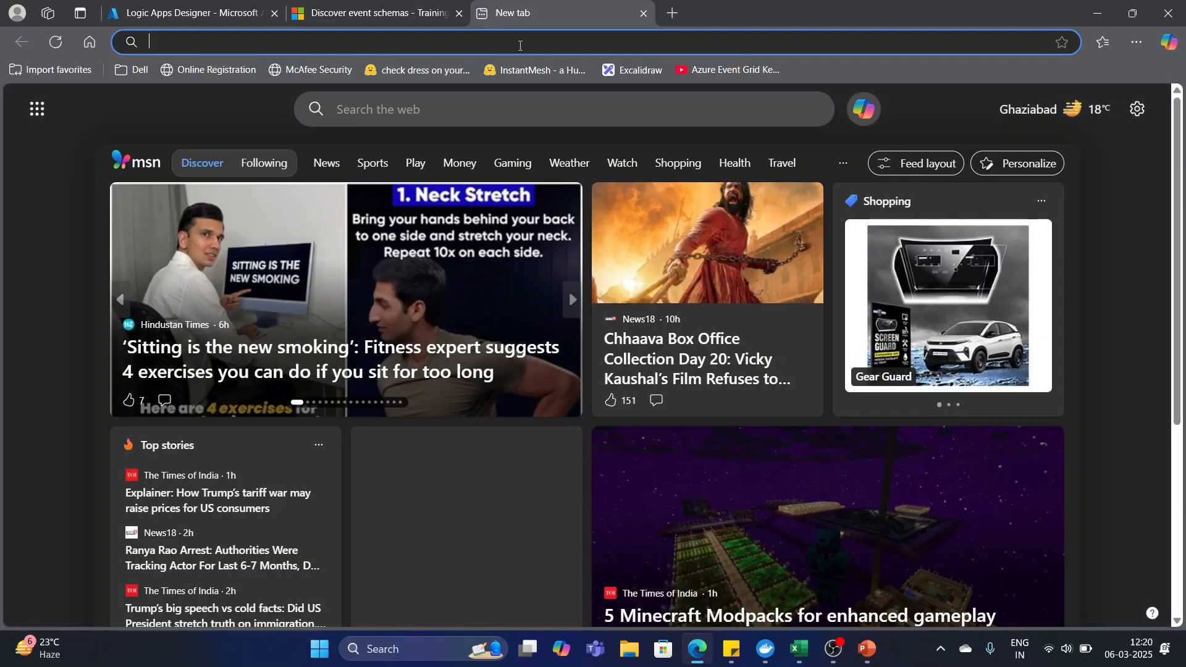
{"action": "type", "text": "portal.azure.com"}
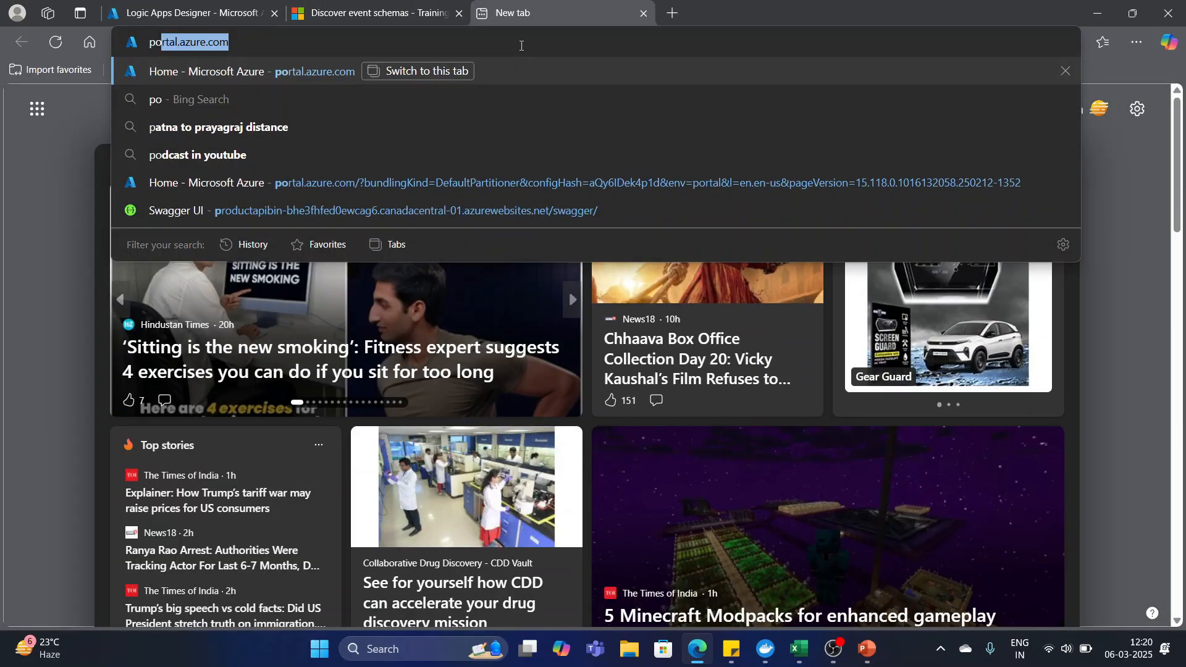
{"action": "key", "text": "Return"}
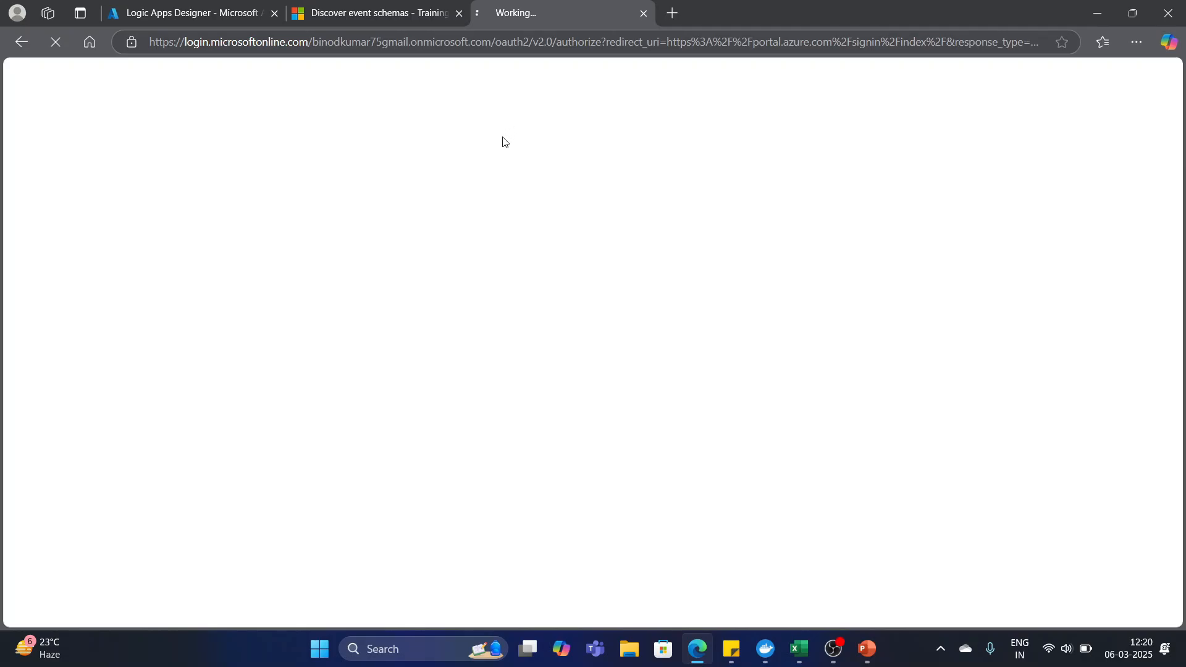
{"action": "left_click", "coordinate": [151, 13]}
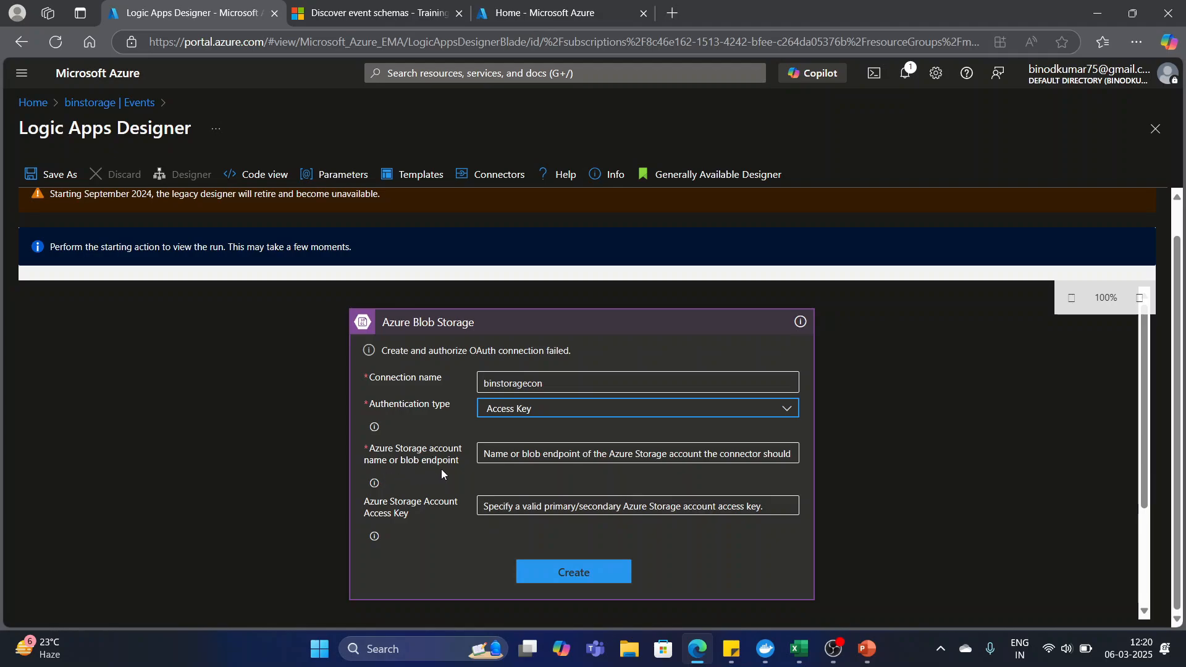
{"action": "left_click", "coordinate": [536, 12]}
{"action": "left_click", "coordinate": [220, 349]}
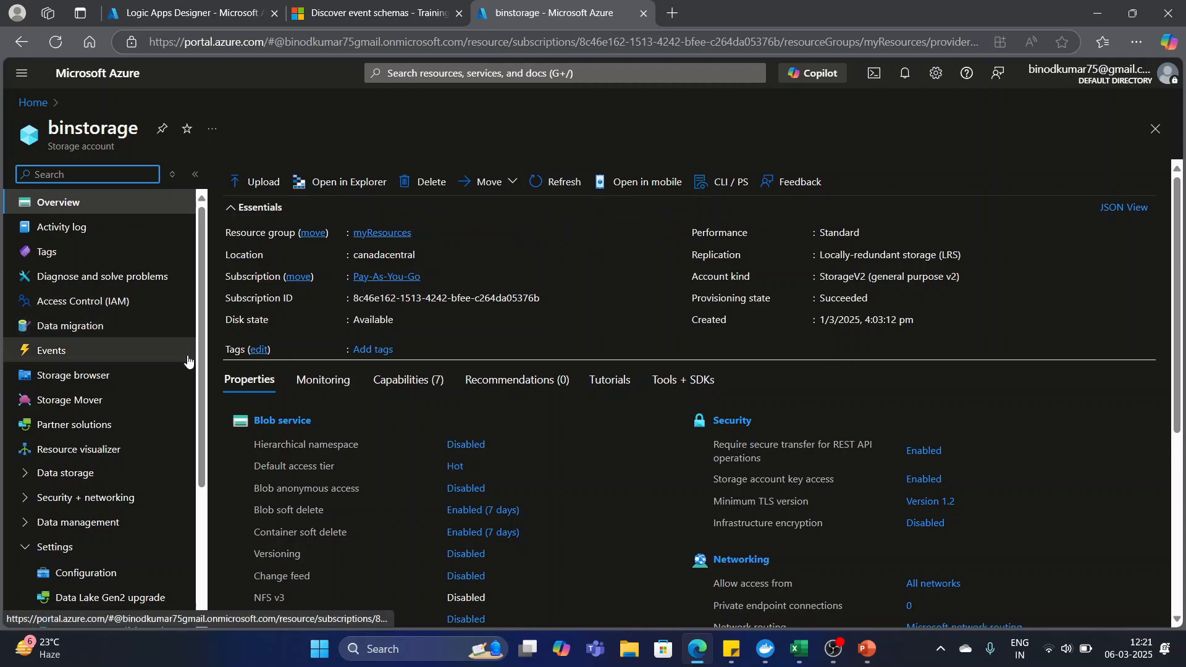
Find the binstorage account's Access keys page by filtering its settings for "access", and open it.
{"action": "scroll", "coordinate": [193, 370], "scroll_direction": "down", "scroll_amount": 1}
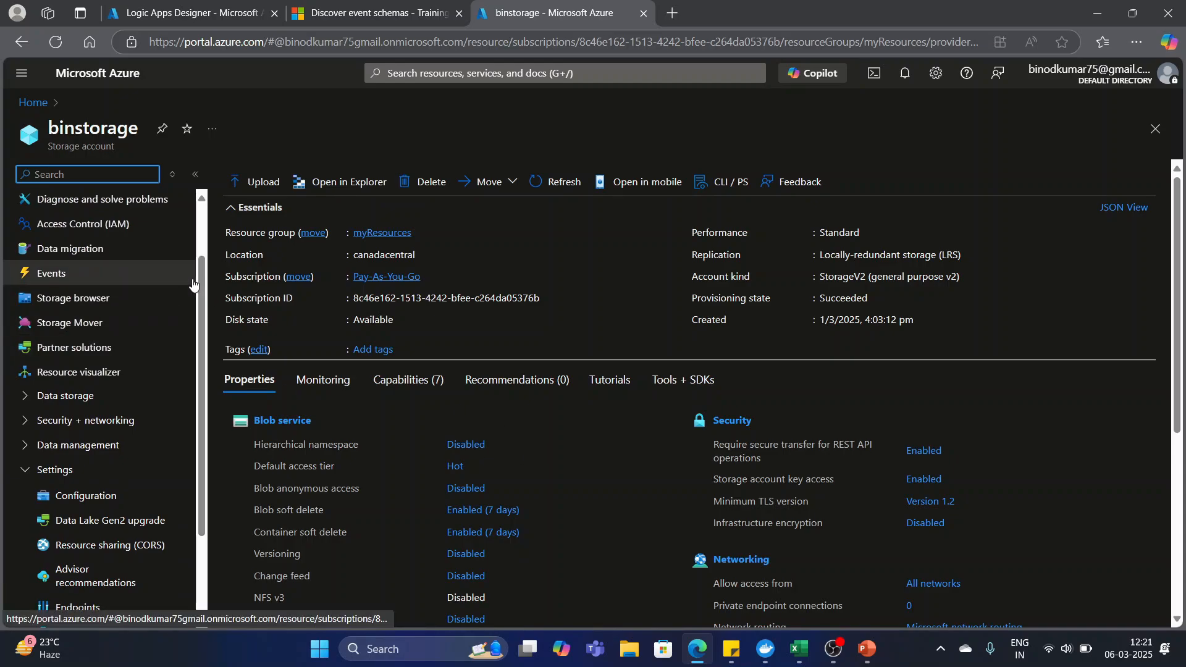
{"action": "scroll", "coordinate": [195, 295], "scroll_direction": "down", "scroll_amount": 1}
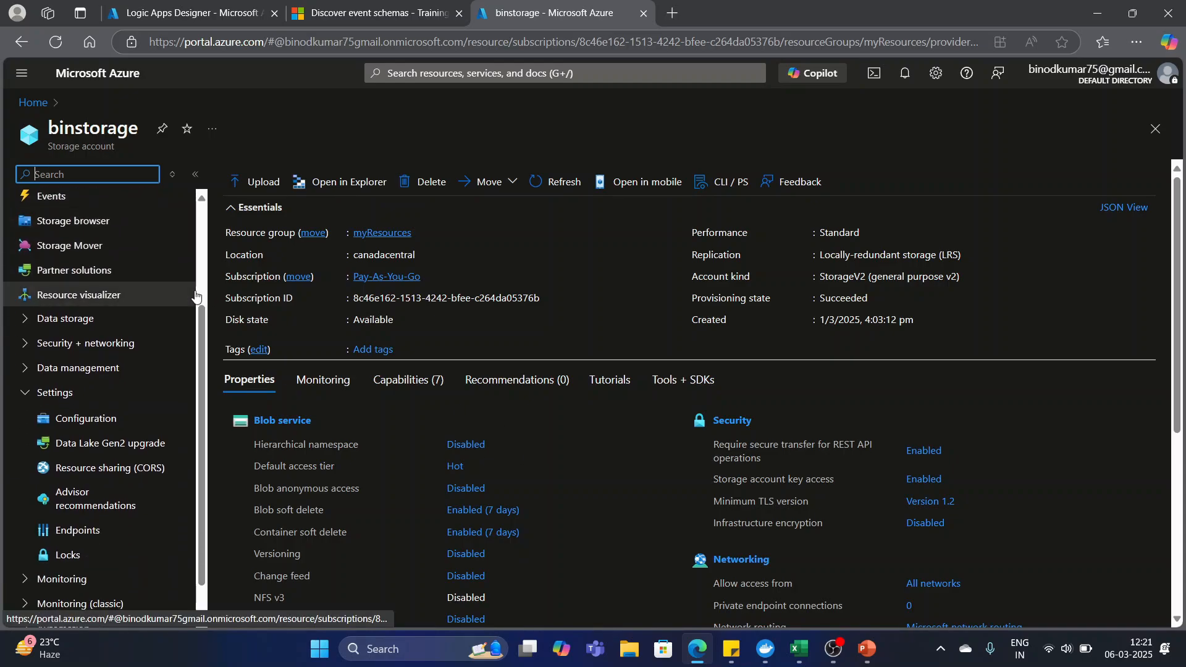
{"action": "scroll", "coordinate": [185, 309], "scroll_direction": "up", "scroll_amount": 2}
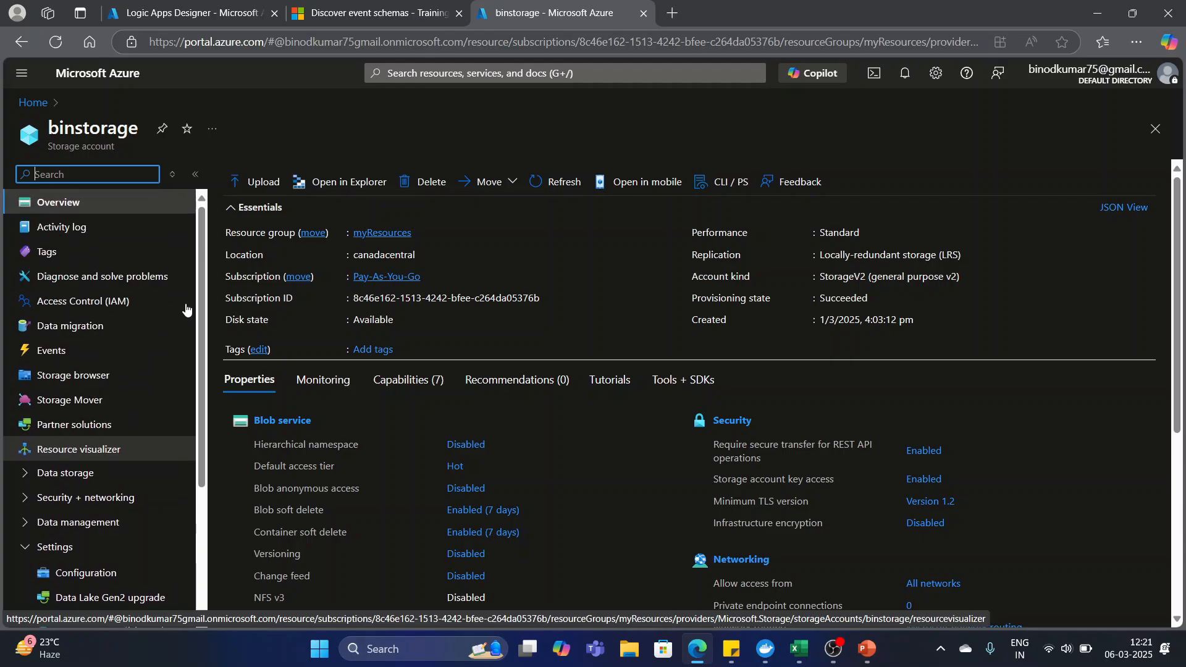
{"action": "scroll", "coordinate": [116, 284], "scroll_direction": "down", "scroll_amount": 3}
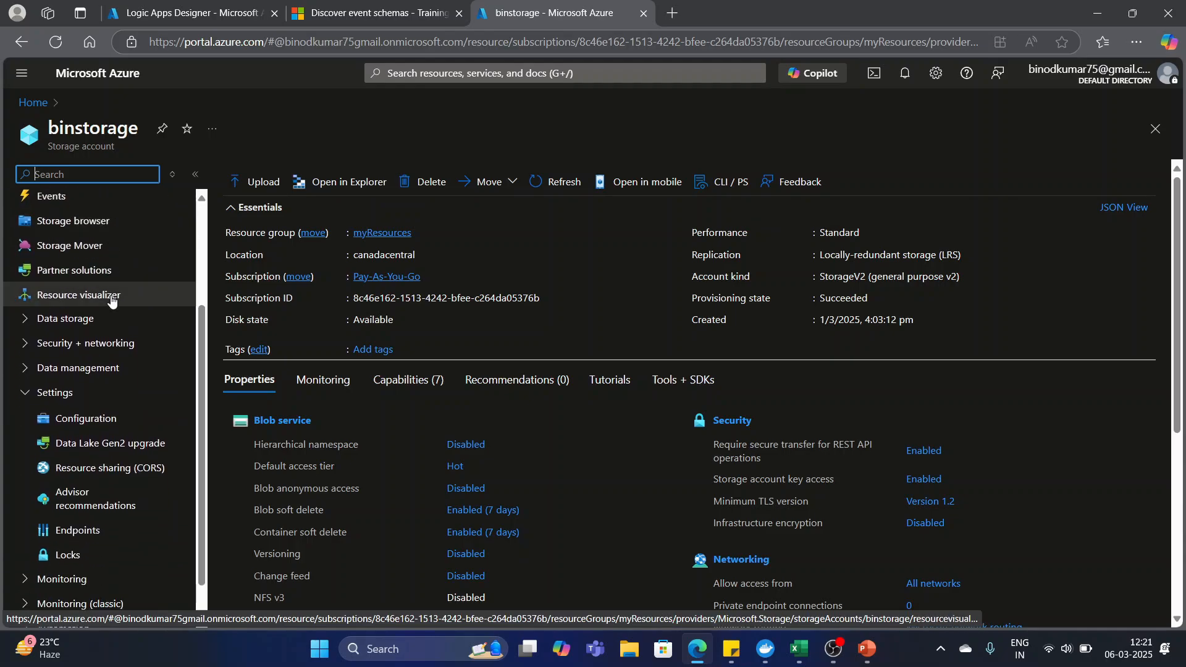
{"action": "scroll", "coordinate": [130, 324], "scroll_direction": "up", "scroll_amount": 2}
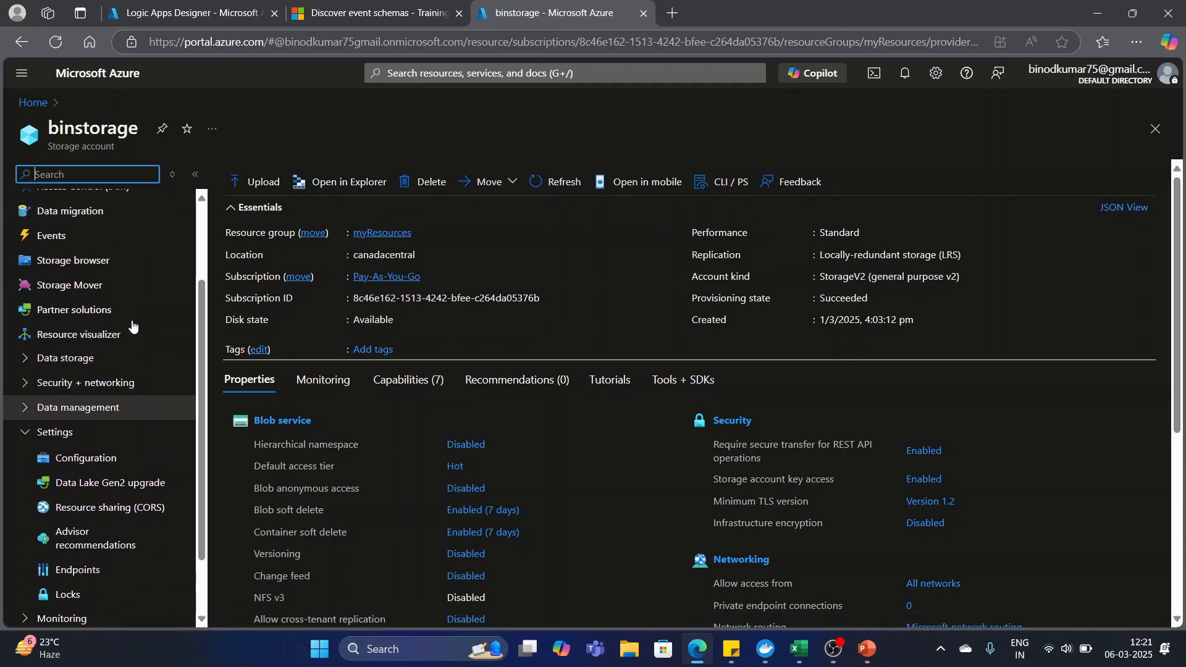
{"action": "scroll", "coordinate": [134, 237], "scroll_direction": "up", "scroll_amount": 1}
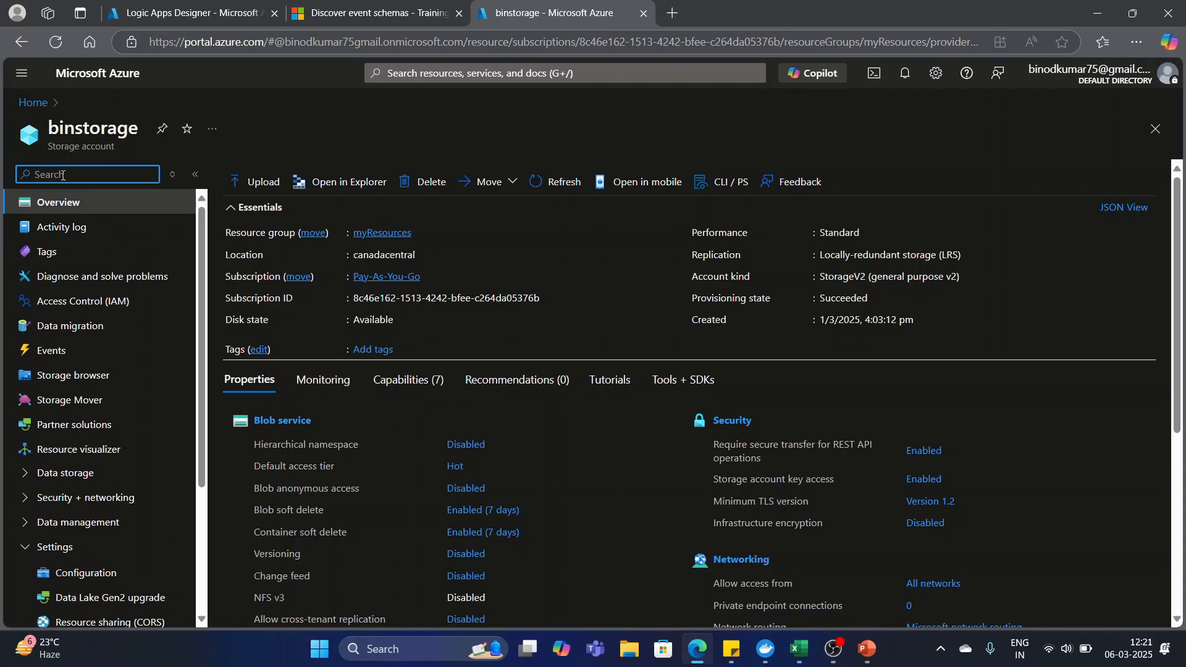
{"action": "type", "text": "access"}
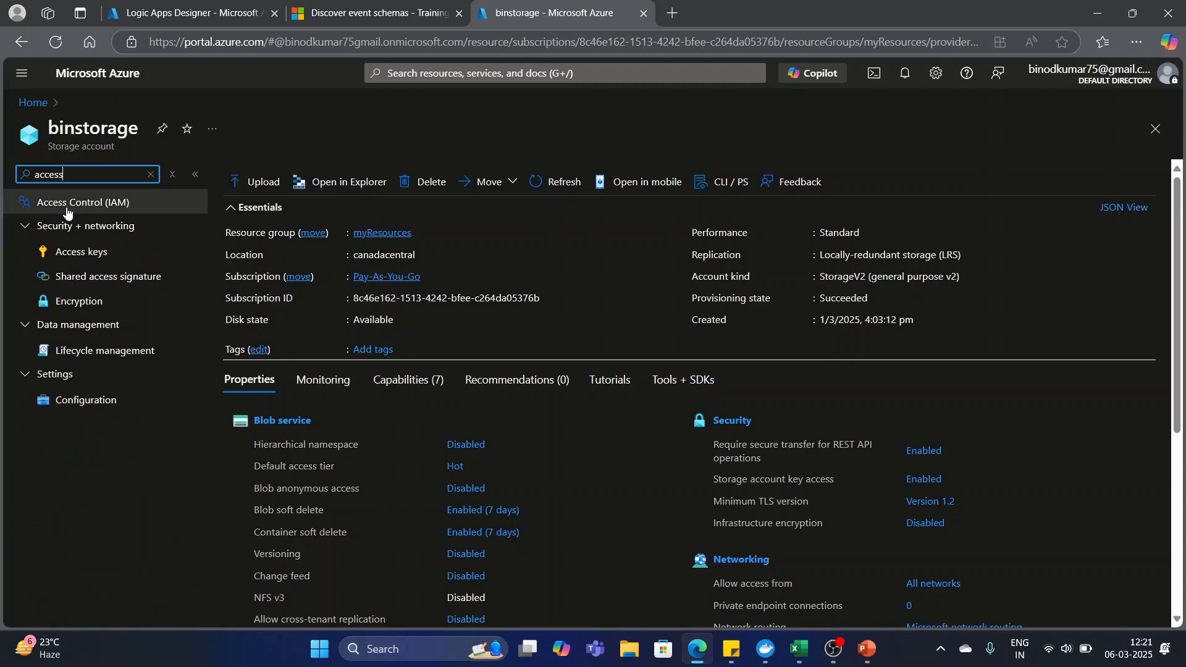
{"action": "left_click", "coordinate": [88, 253]}
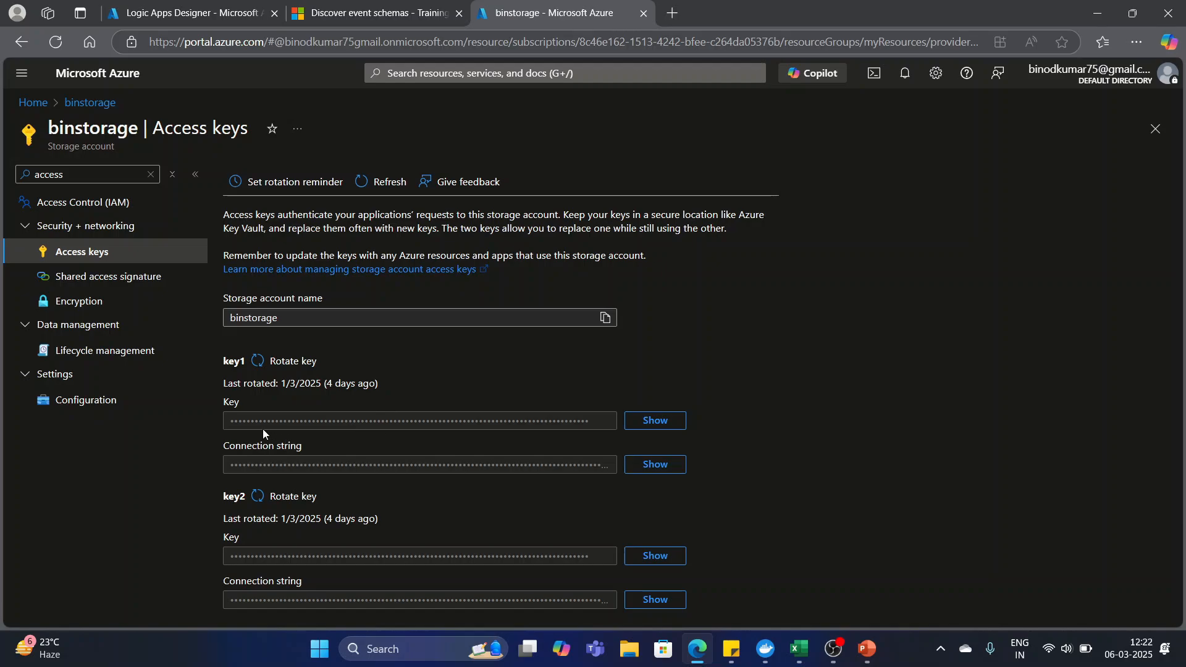
Reveal the key1 access key of the storage account and copy it to the clipboard.
{"action": "left_click", "coordinate": [660, 423]}
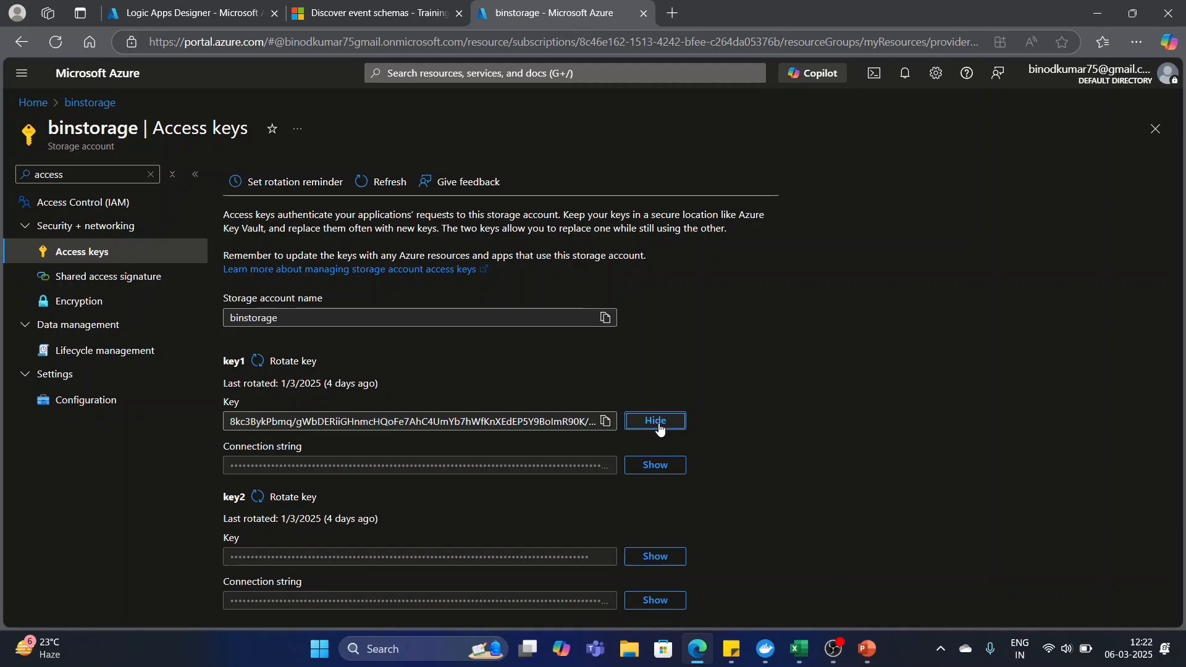
{"action": "left_click", "coordinate": [605, 421]}
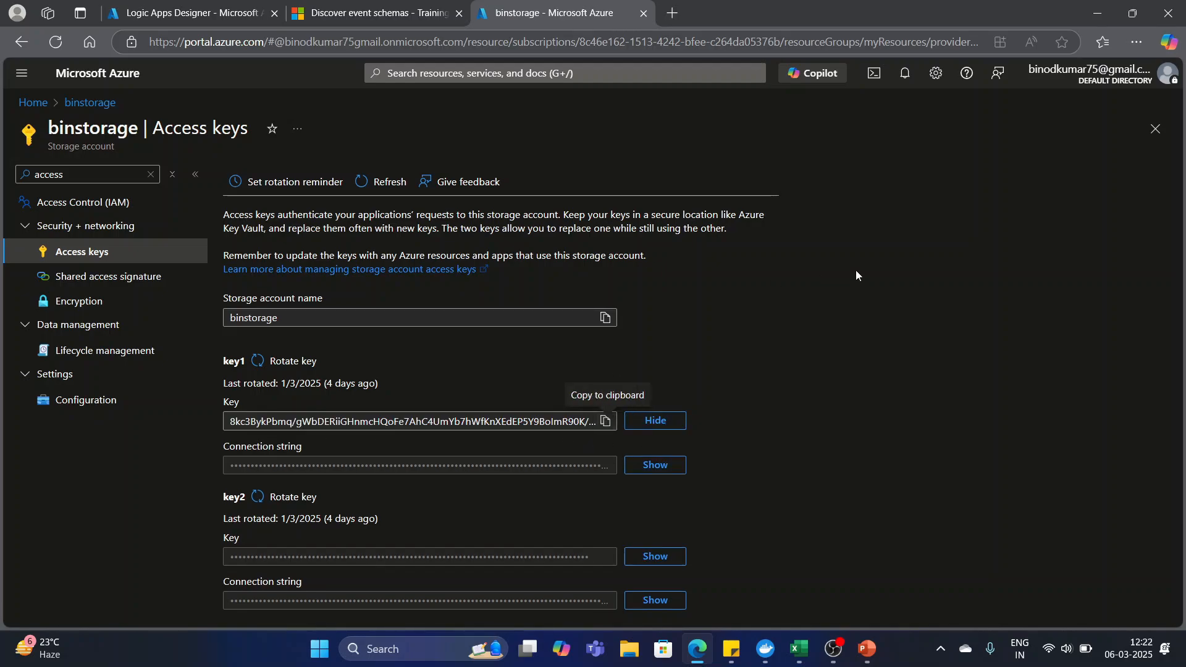
{"action": "mouse_move", "coordinate": [863, 656]}
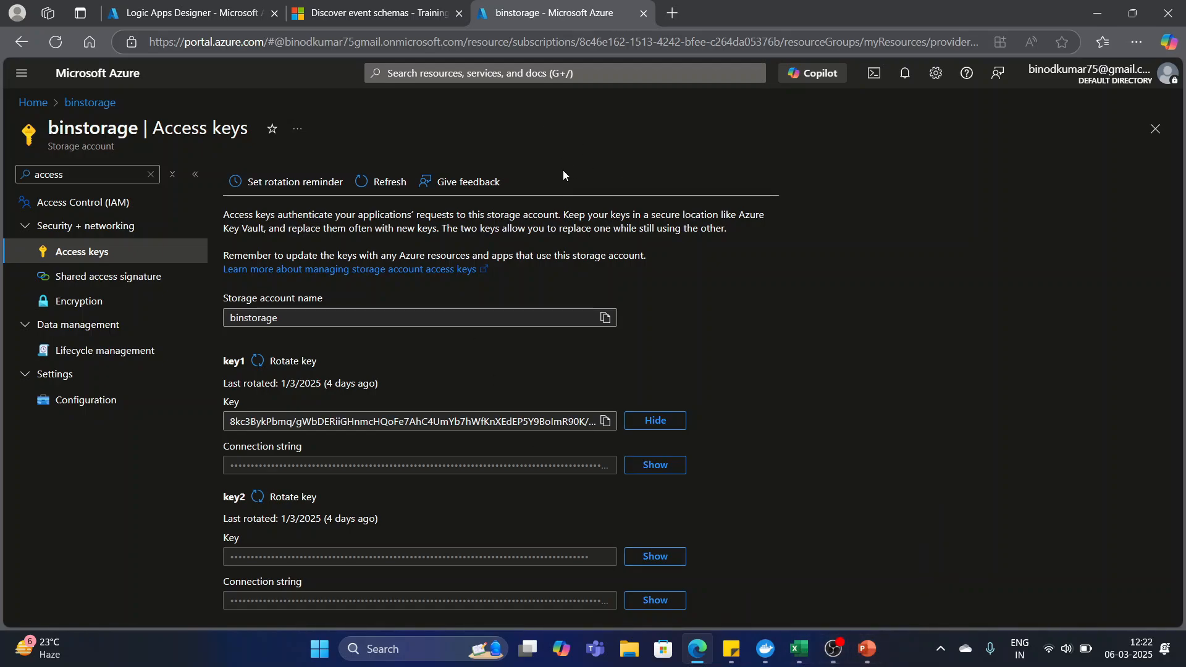
Return to the Logic Apps Designer and try to create the connection with the copied access key pasted as the storage account name or blob endpoint.
{"action": "left_click", "coordinate": [170, 14]}
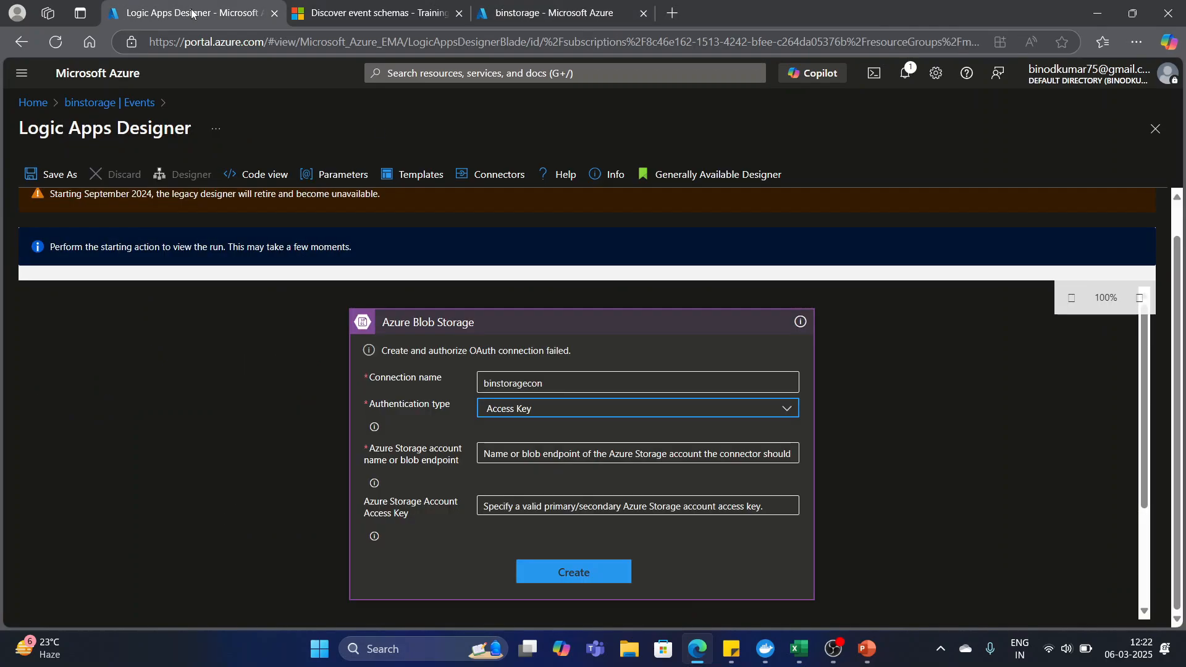
{"action": "left_click", "coordinate": [516, 459]}
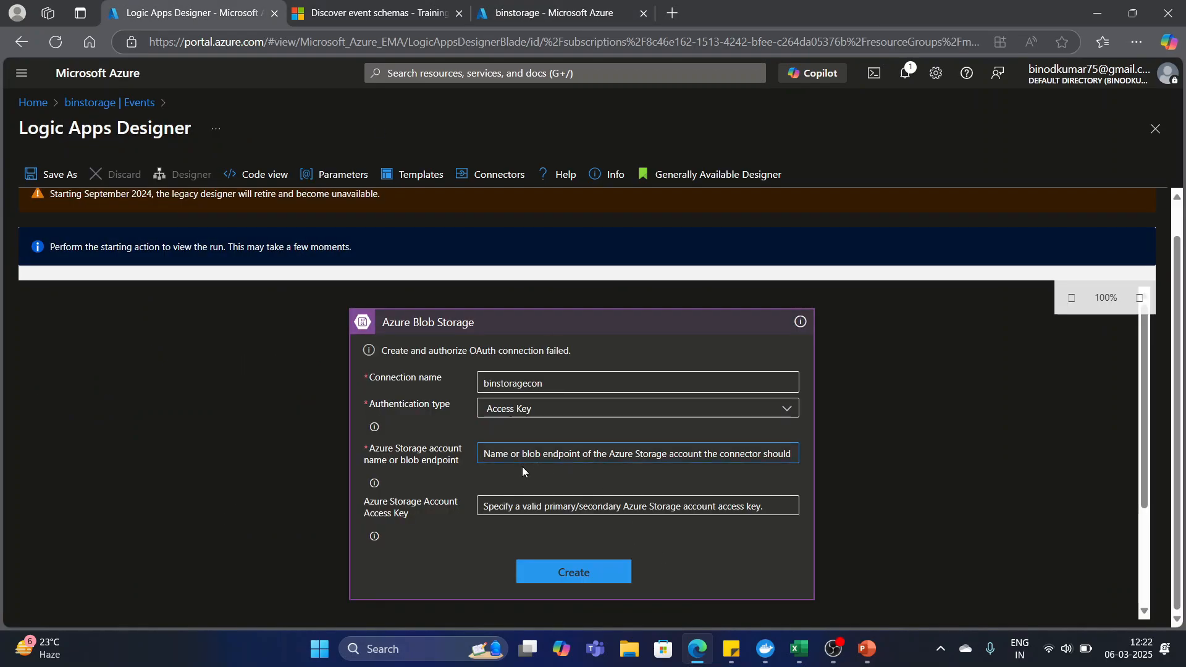
{"action": "key", "text": "ctrl+v"}
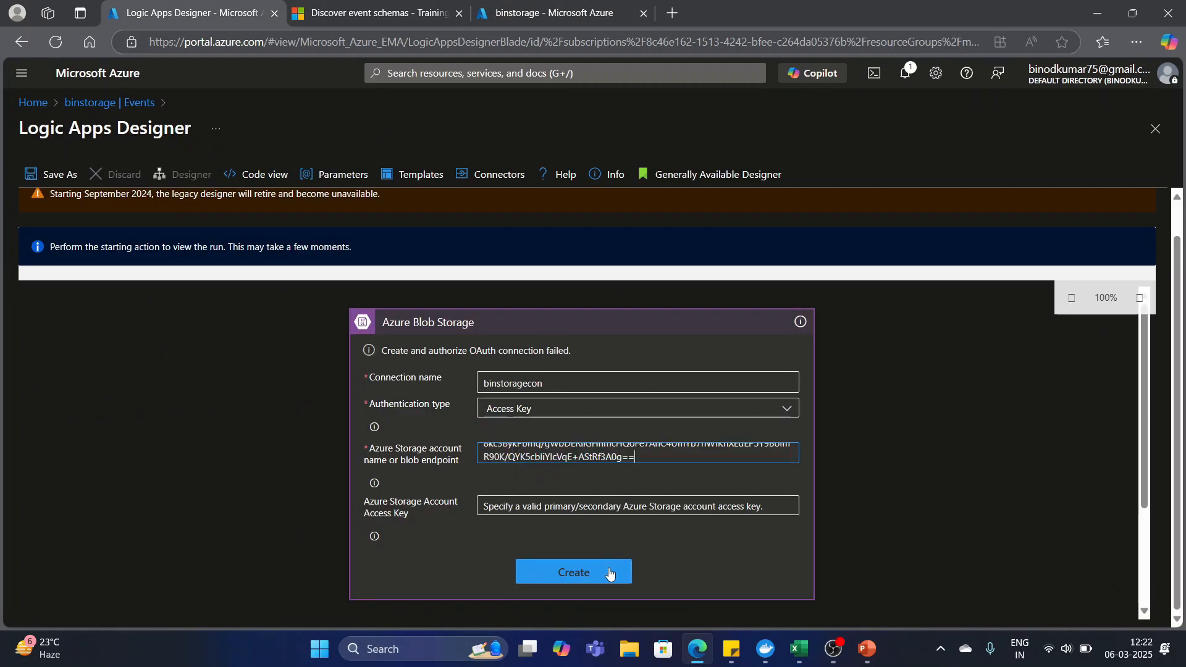
{"action": "left_click", "coordinate": [669, 560]}
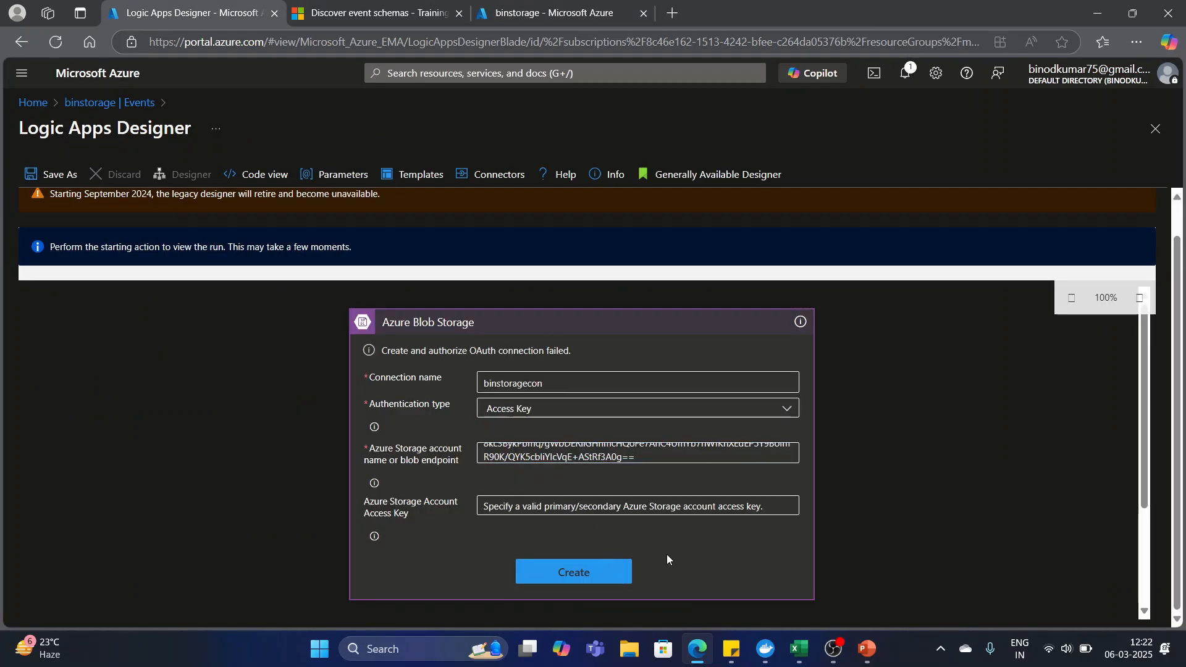
{"action": "left_click", "coordinate": [568, 575]}
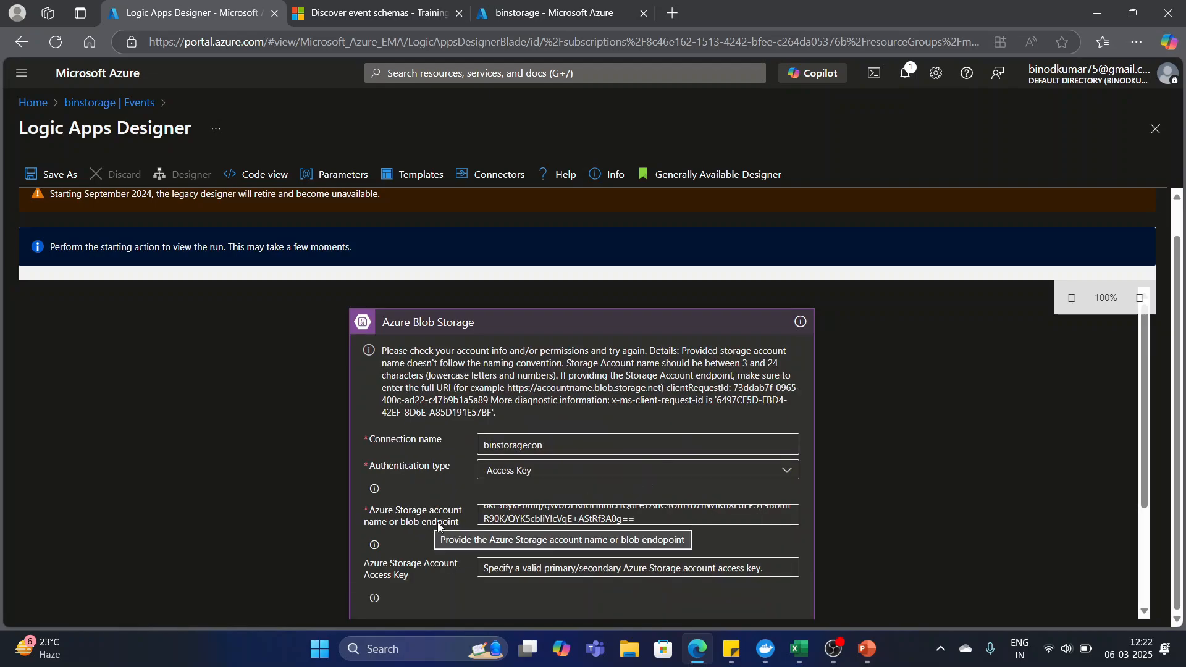
Clear the storage account name or blob endpoint and paste the copied access key as the Azure Storage Account Access Key.
{"action": "left_click", "coordinate": [667, 521]}
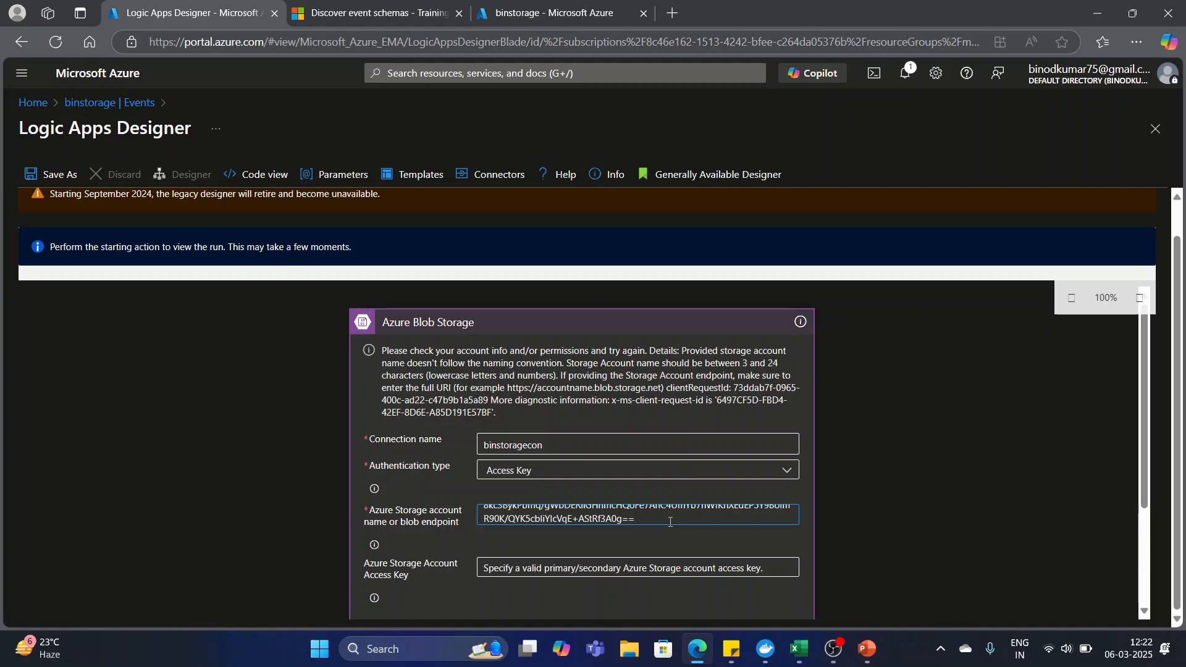
{"action": "key", "text": "ctrl+a"}
{"action": "key", "text": "BackSpace"}
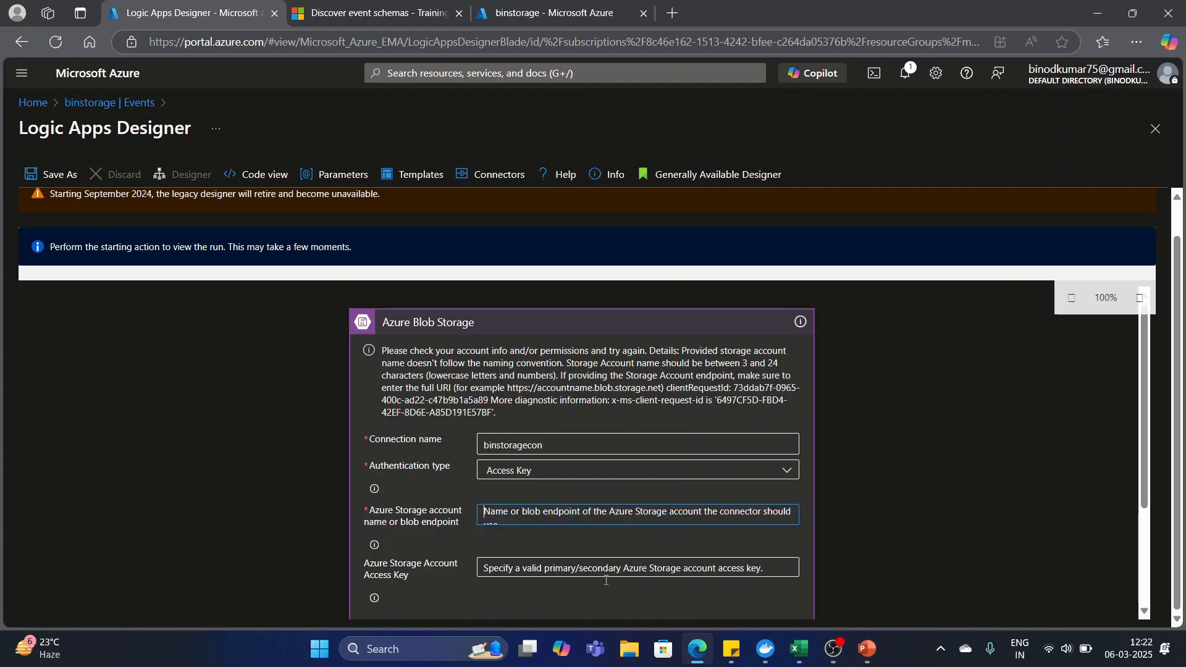
{"action": "left_click", "coordinate": [501, 570]}
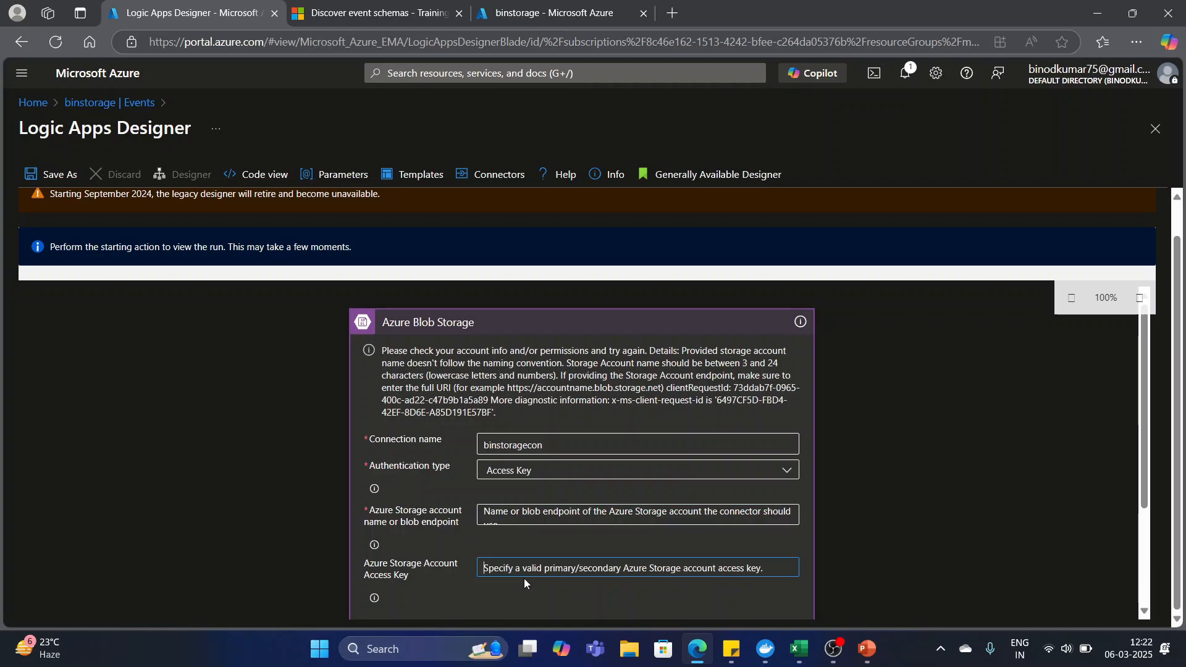
{"action": "key", "text": "ctrl+v"}
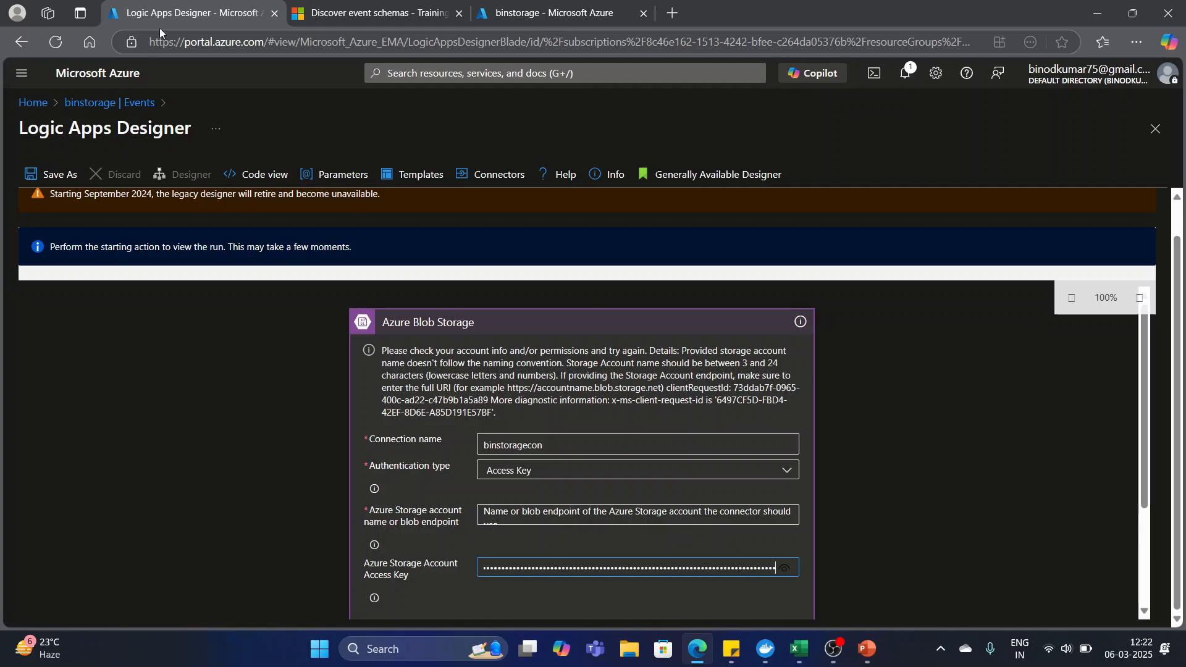
Try to copy the storage account name from the binstorage Access keys page into the connection's storage account name or blob endpoint.
{"action": "left_click", "coordinate": [545, 19]}
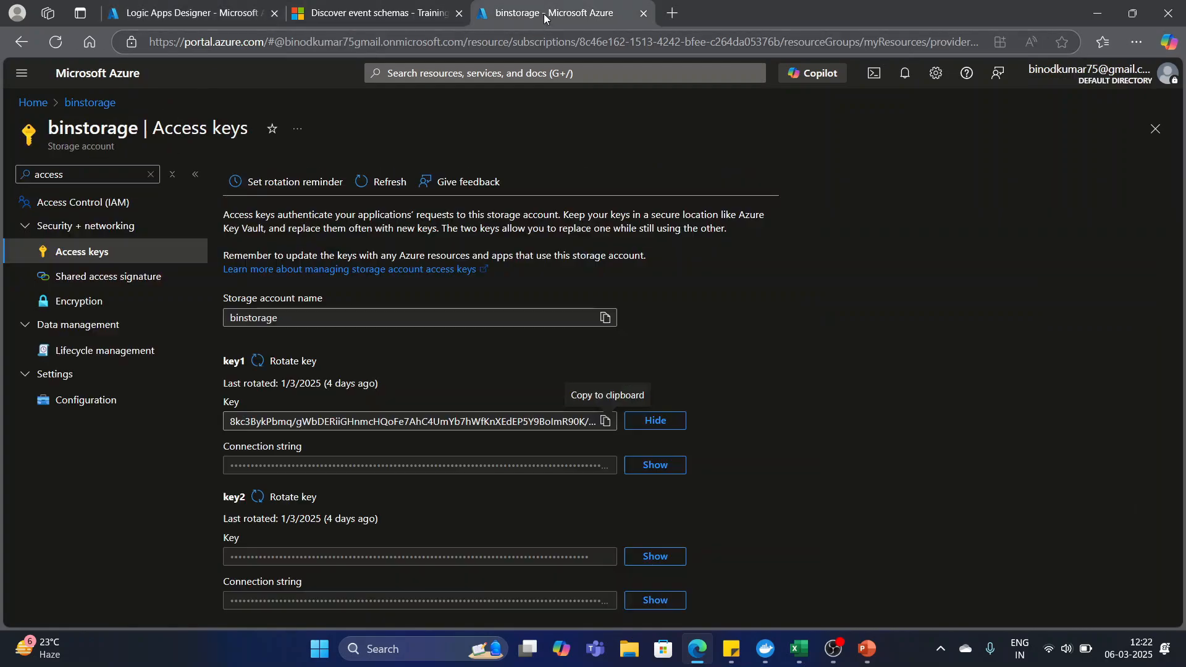
{"action": "left_click", "coordinate": [309, 317]}
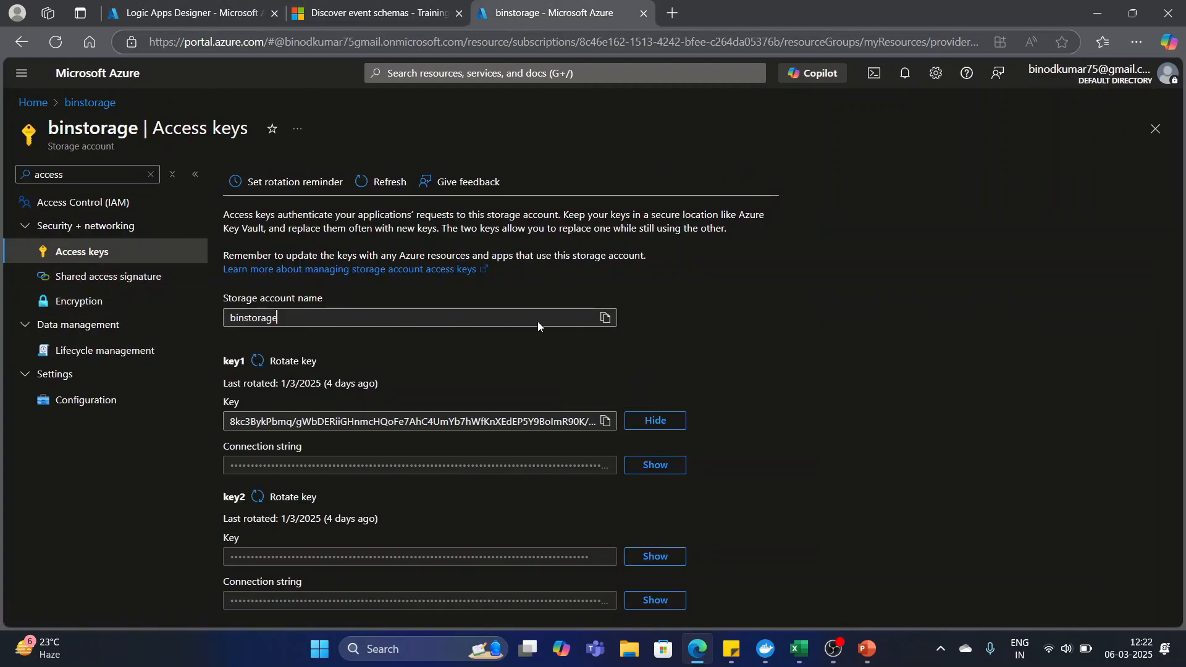
{"action": "left_click", "coordinate": [606, 319]}
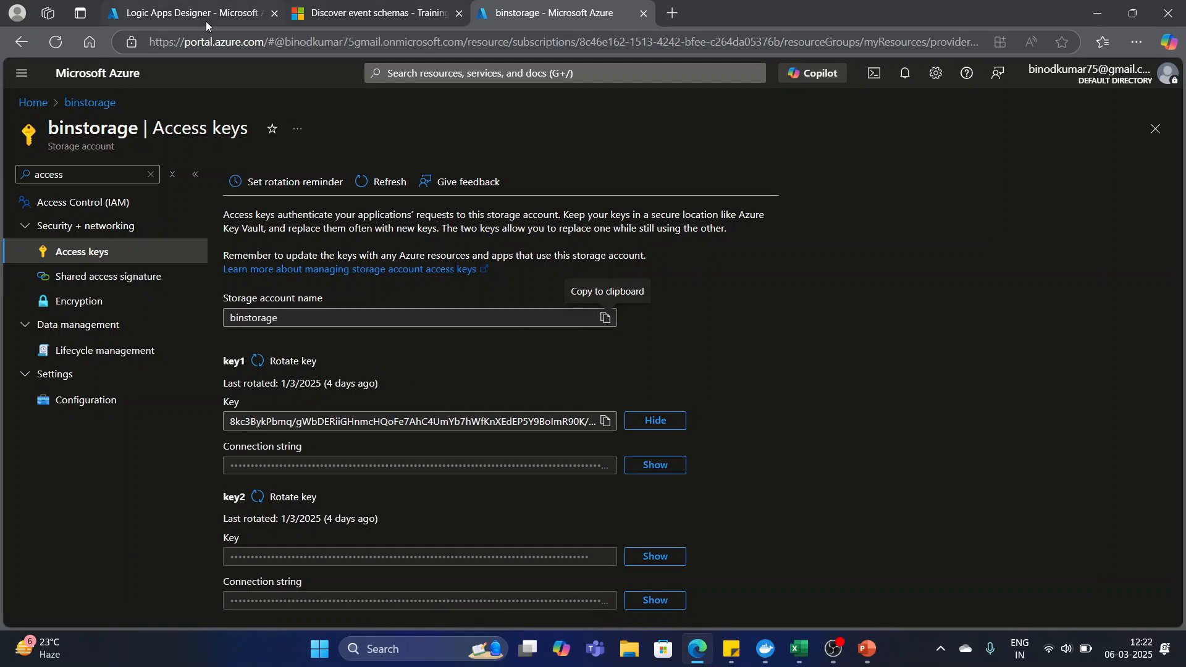
{"action": "left_click", "coordinate": [185, 13]}
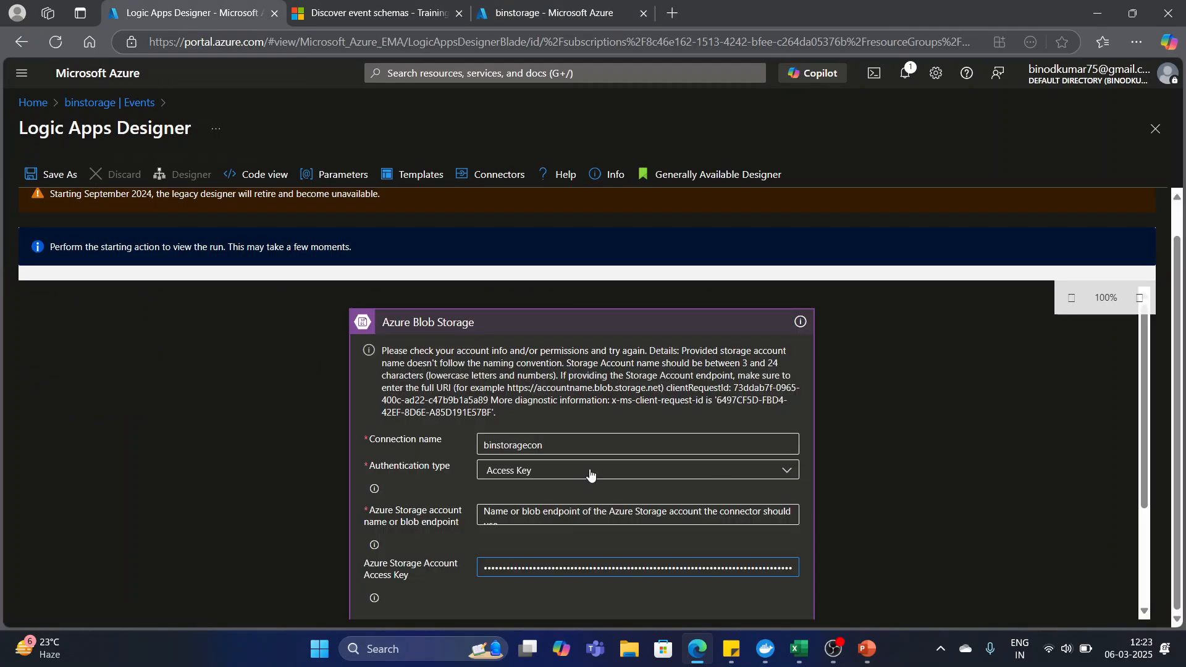
{"action": "left_click", "coordinate": [522, 522]}
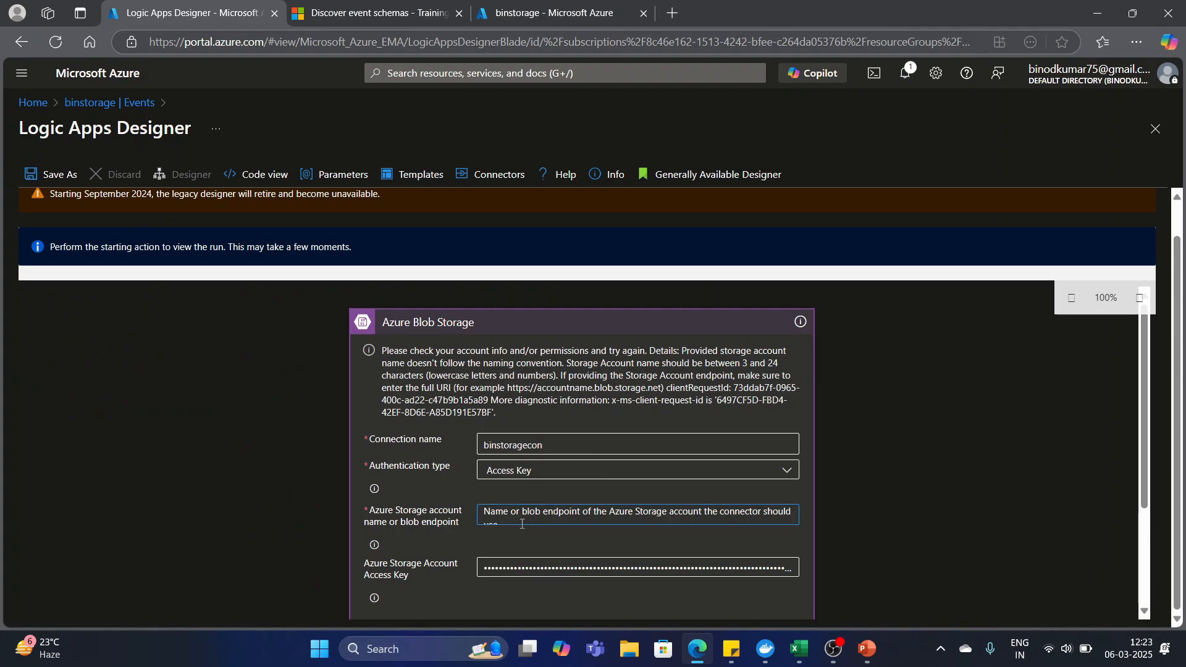
{"action": "key", "text": "ctrl+v"}
{"action": "key", "text": "ctrl+a"}
{"action": "key", "text": "BackSpace"}
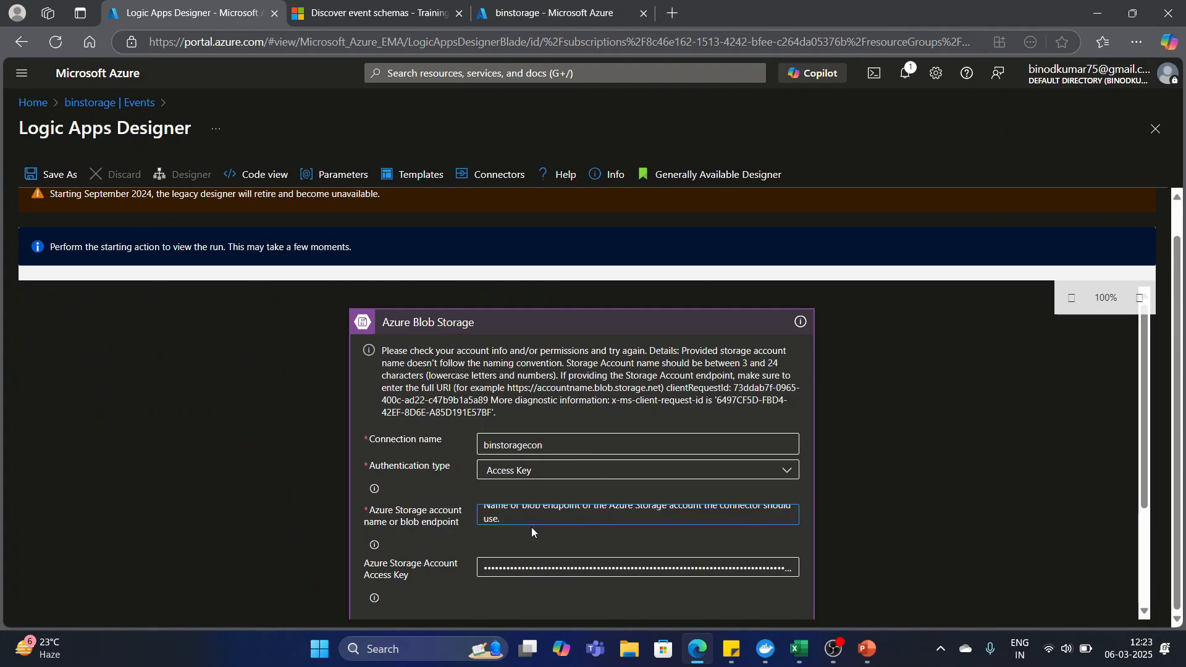
{"action": "left_click", "coordinate": [546, 15]}
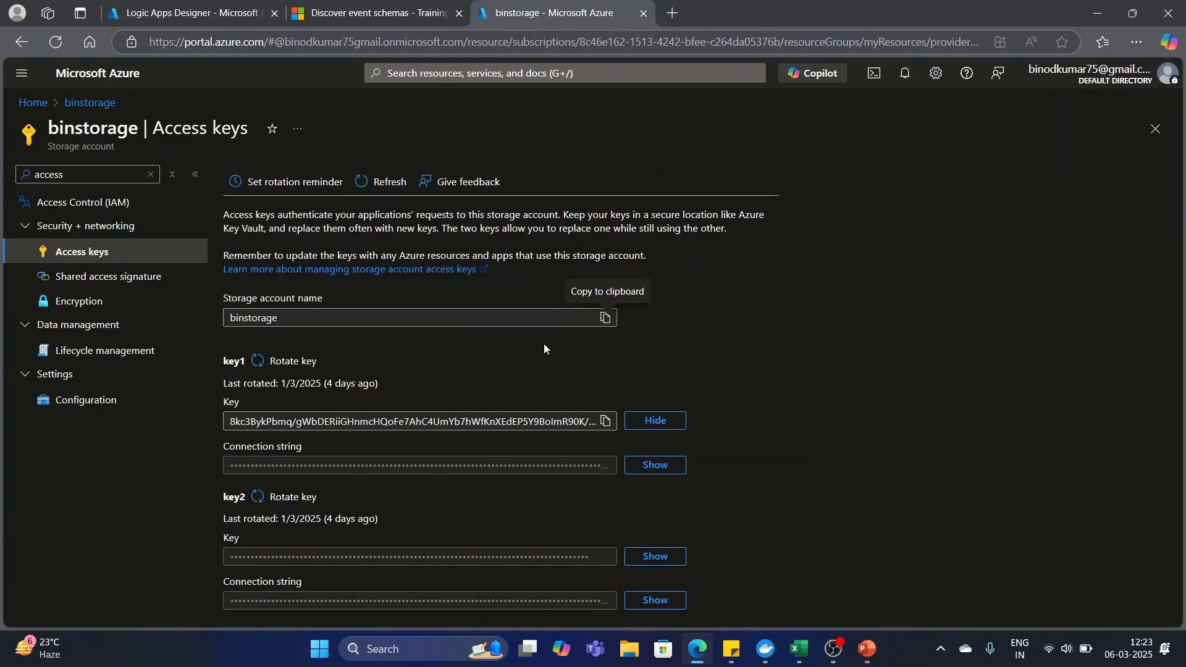
{"action": "left_click", "coordinate": [605, 318]}
{"action": "left_click", "coordinate": [185, 13]}
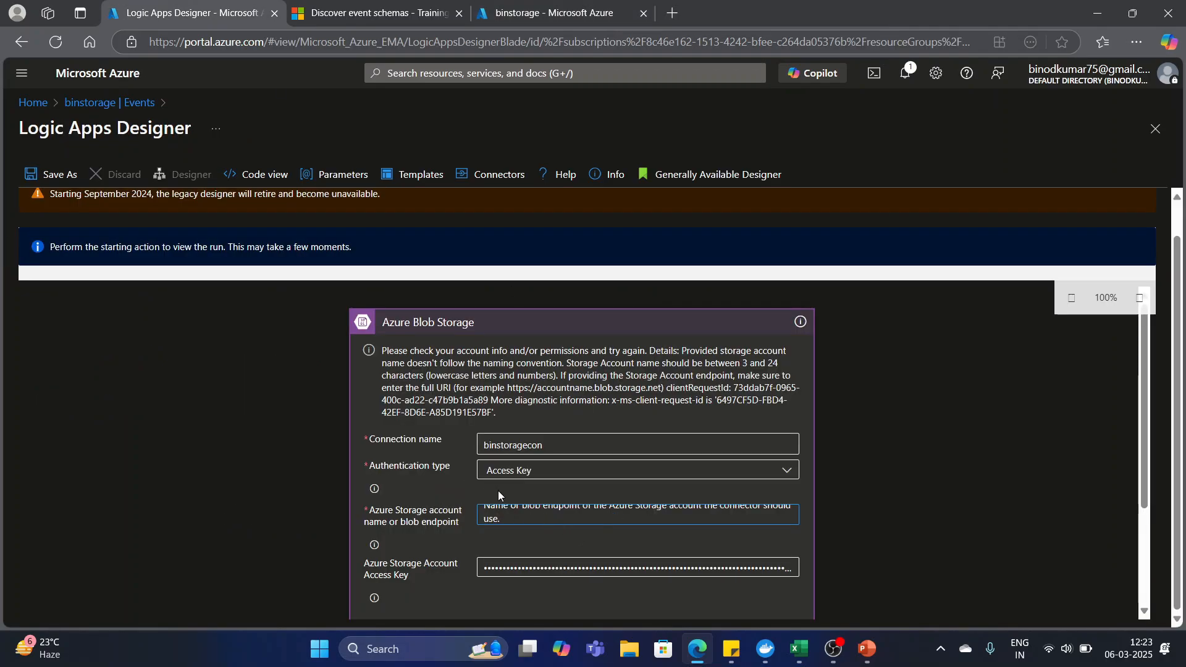
{"action": "key", "text": "ctrl+v"}
{"action": "key", "text": "ctrl+z"}
Enter binstorage as the storage account name, create the Azure Blob Storage connection, and decline saving the password in the browser.
{"action": "type", "text": "b"}
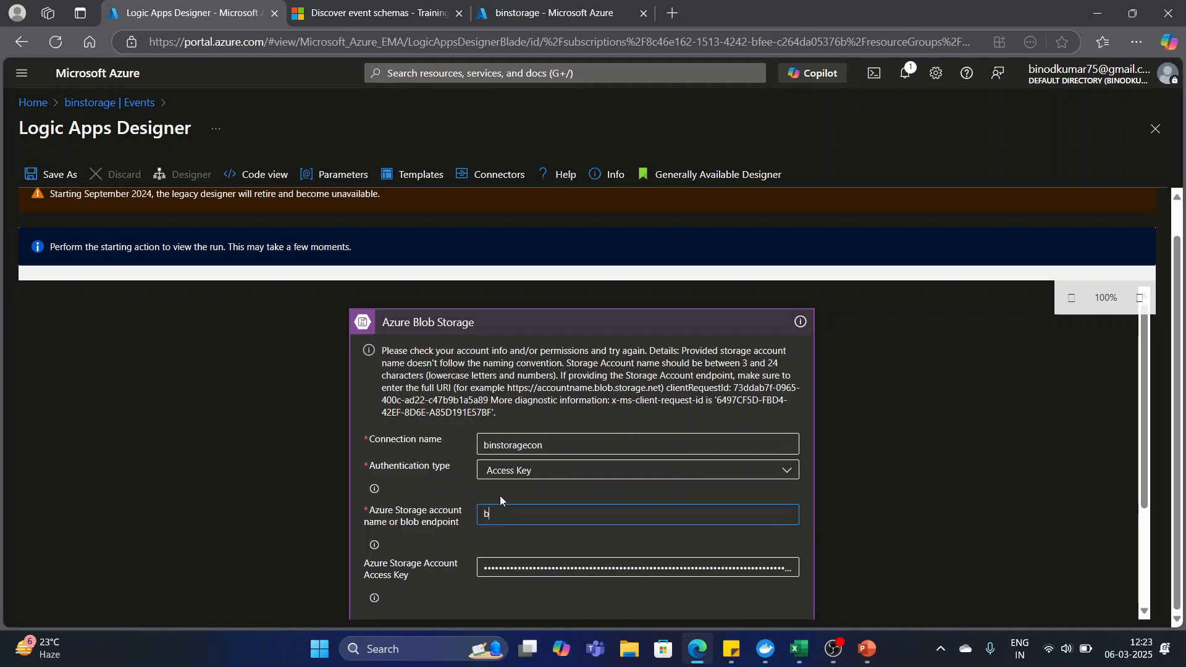
{"action": "type", "text": "instorage"}
{"action": "scroll", "coordinate": [783, 521], "scroll_direction": "down", "scroll_amount": 3}
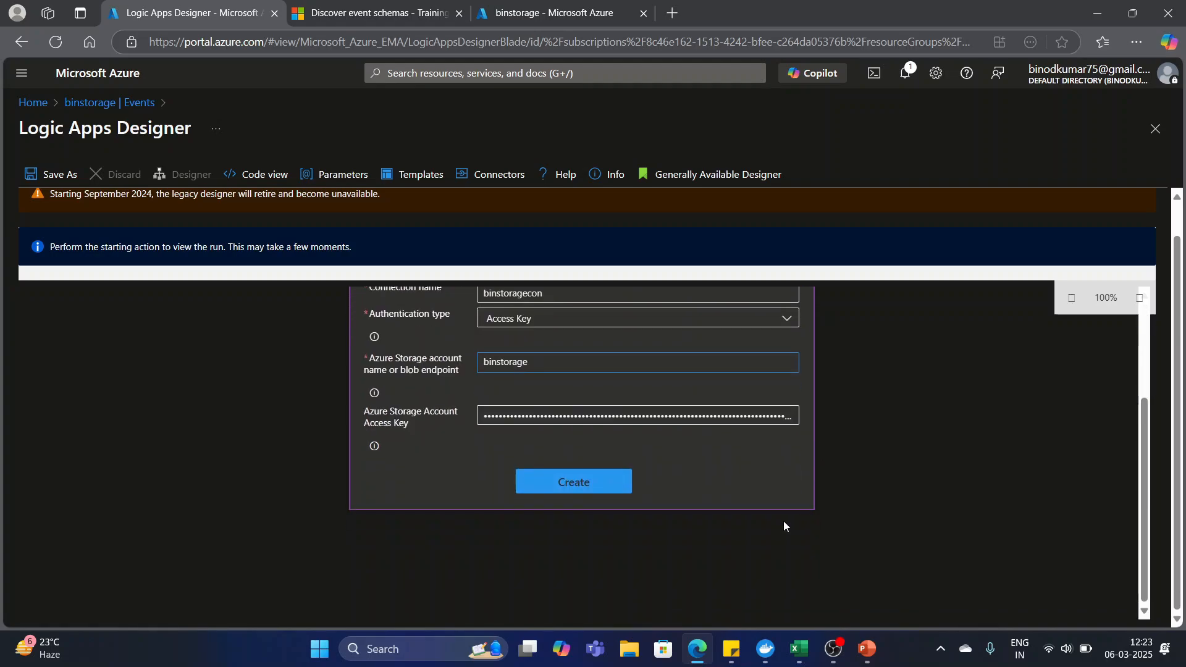
{"action": "left_click", "coordinate": [562, 487]}
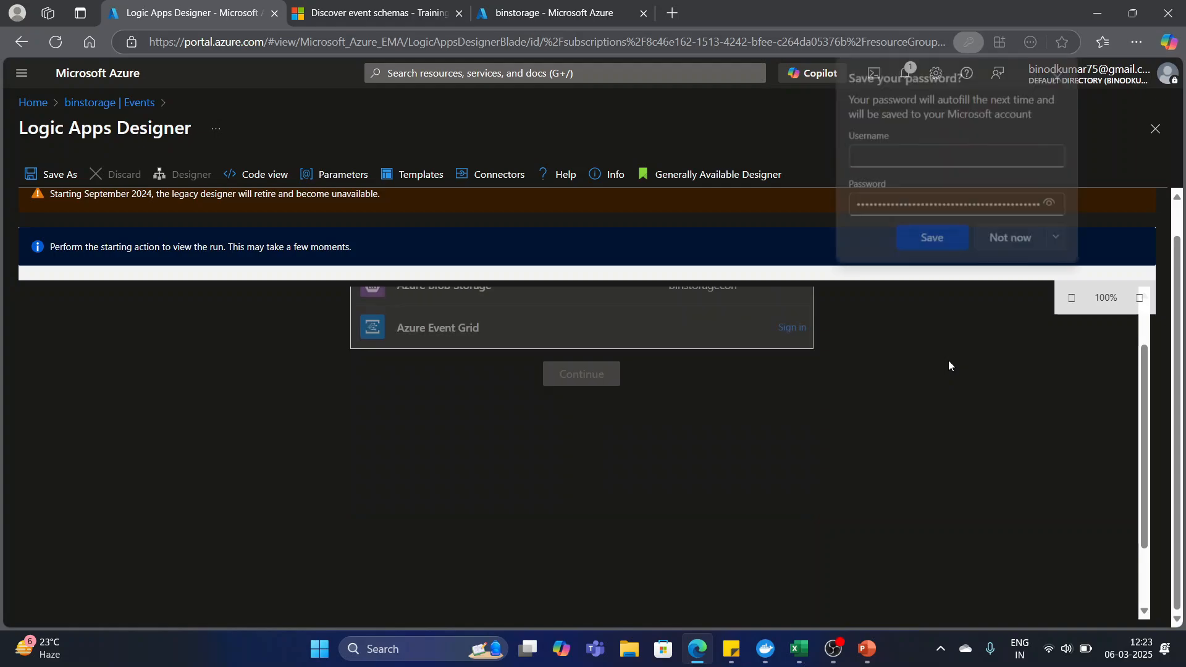
{"action": "scroll", "coordinate": [783, 457], "scroll_direction": "up", "scroll_amount": 3}
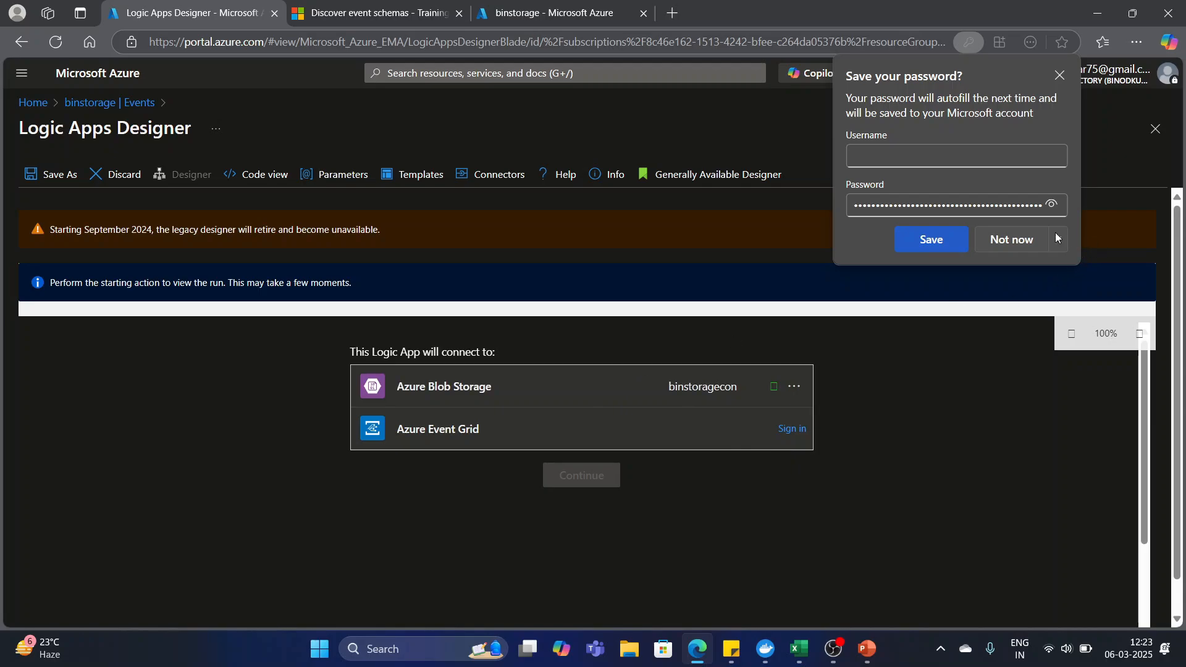
{"action": "left_click", "coordinate": [1010, 238]}
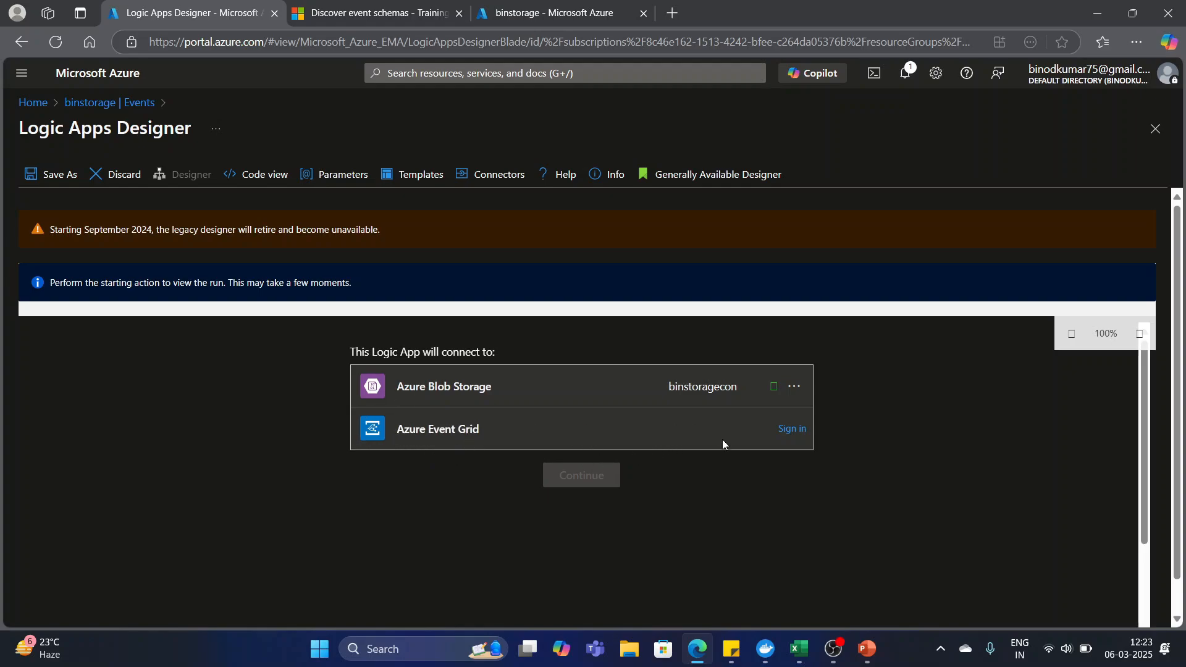
Sign in to the Azure Event Grid connection with the Default Directory tenant, using the account that is already signed in.
{"action": "left_click", "coordinate": [790, 430]}
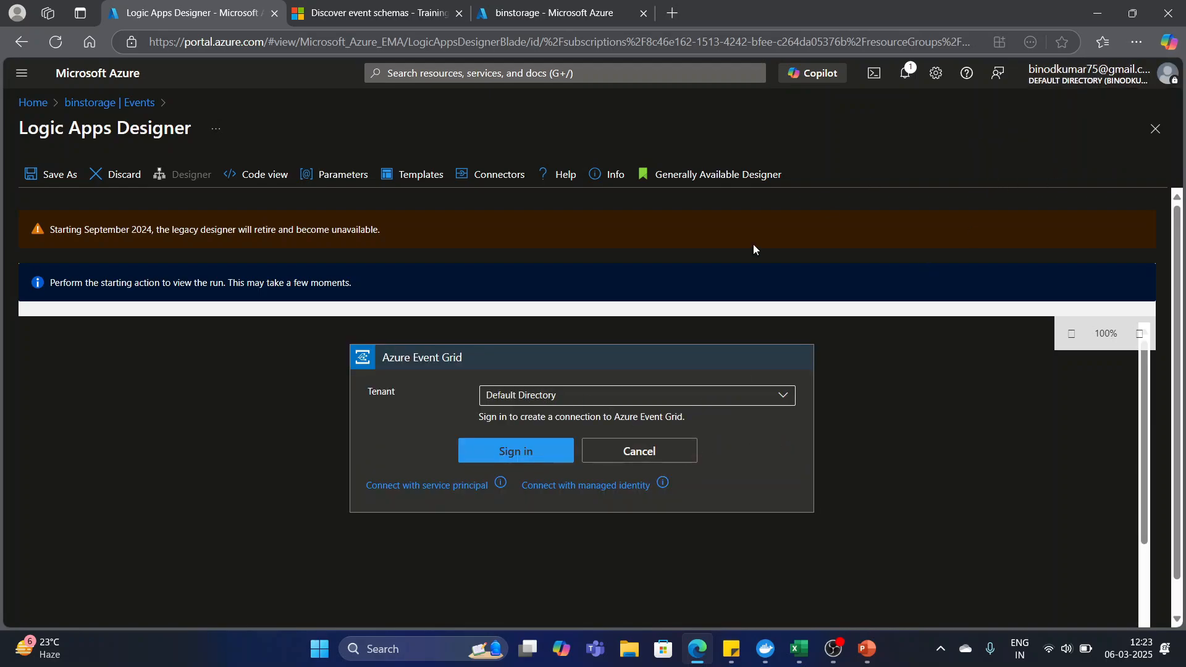
{"action": "left_click", "coordinate": [508, 454]}
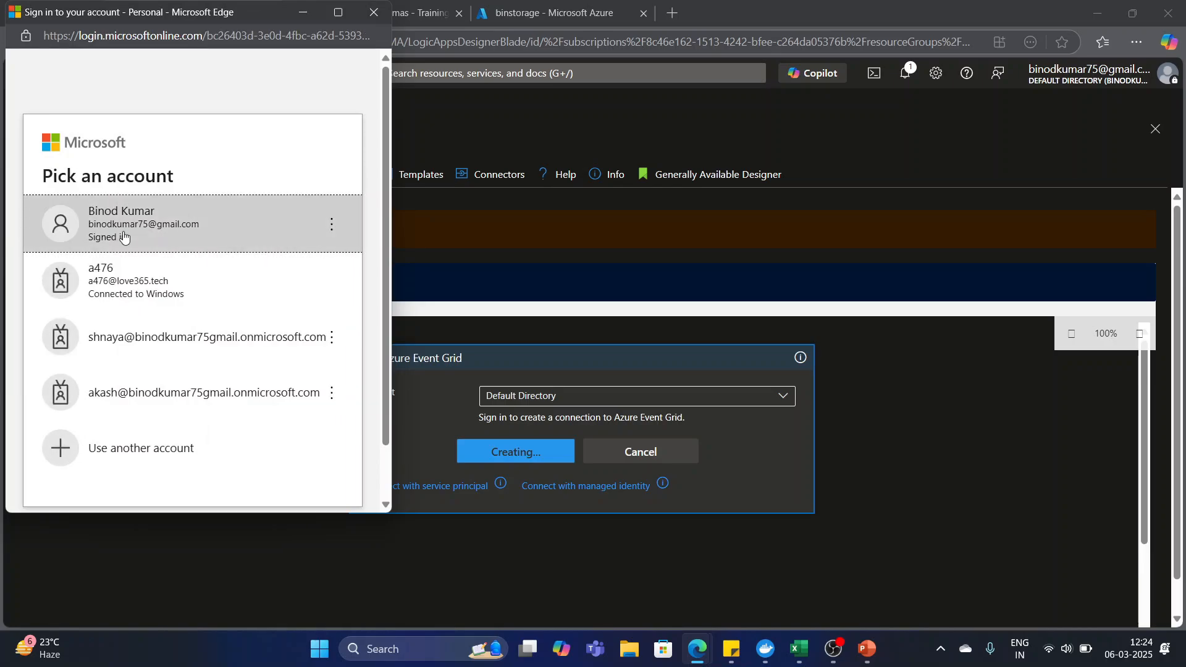
{"action": "left_click", "coordinate": [120, 234]}
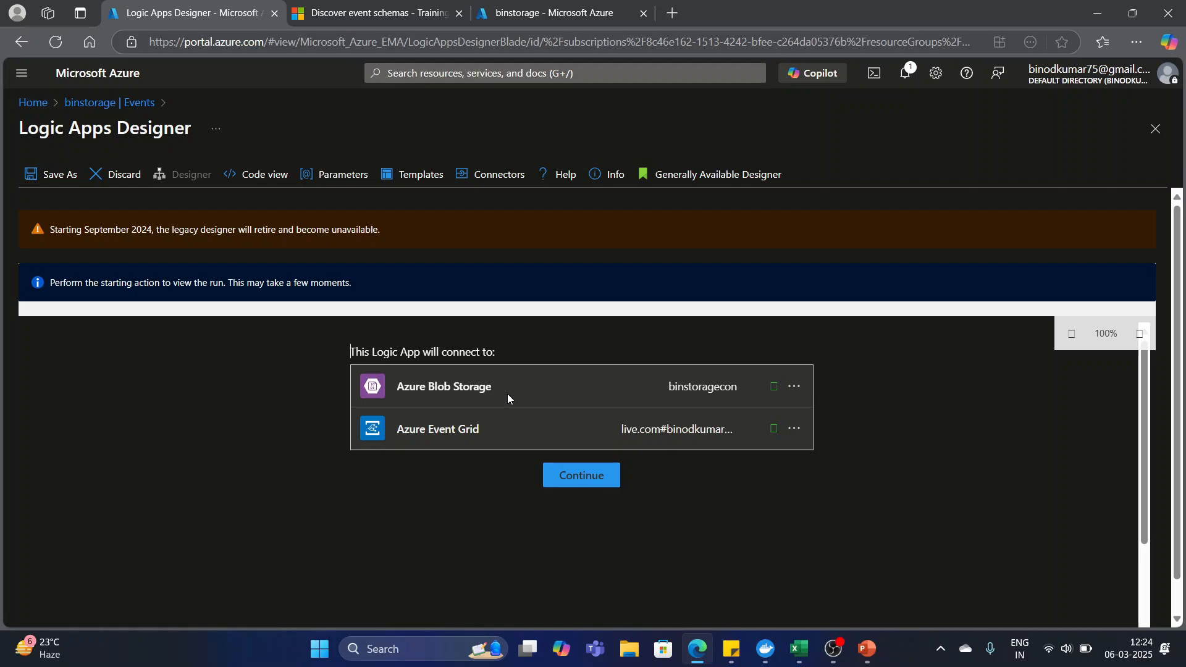
Switch to the Azure Event Grid presentation in PowerPoint to view its event sources and handlers slide, and return to the browser.
{"action": "mouse_move", "coordinate": [868, 649]}
{"action": "left_click", "coordinate": [874, 599]}
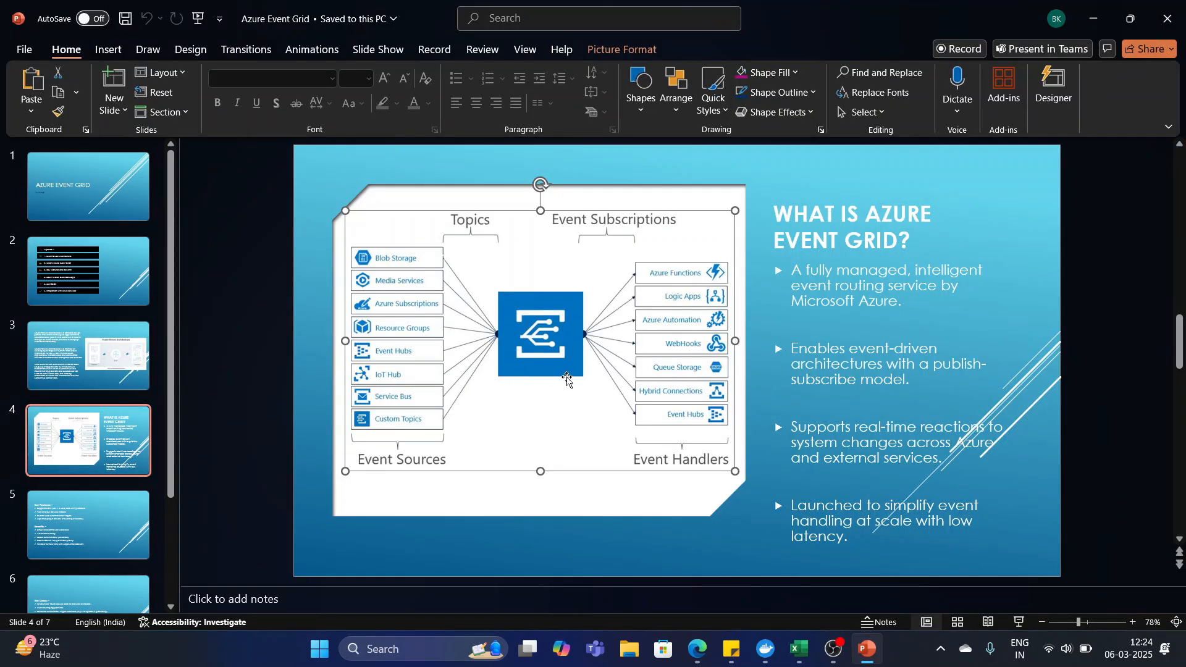
{"action": "left_click", "coordinate": [1094, 18]}
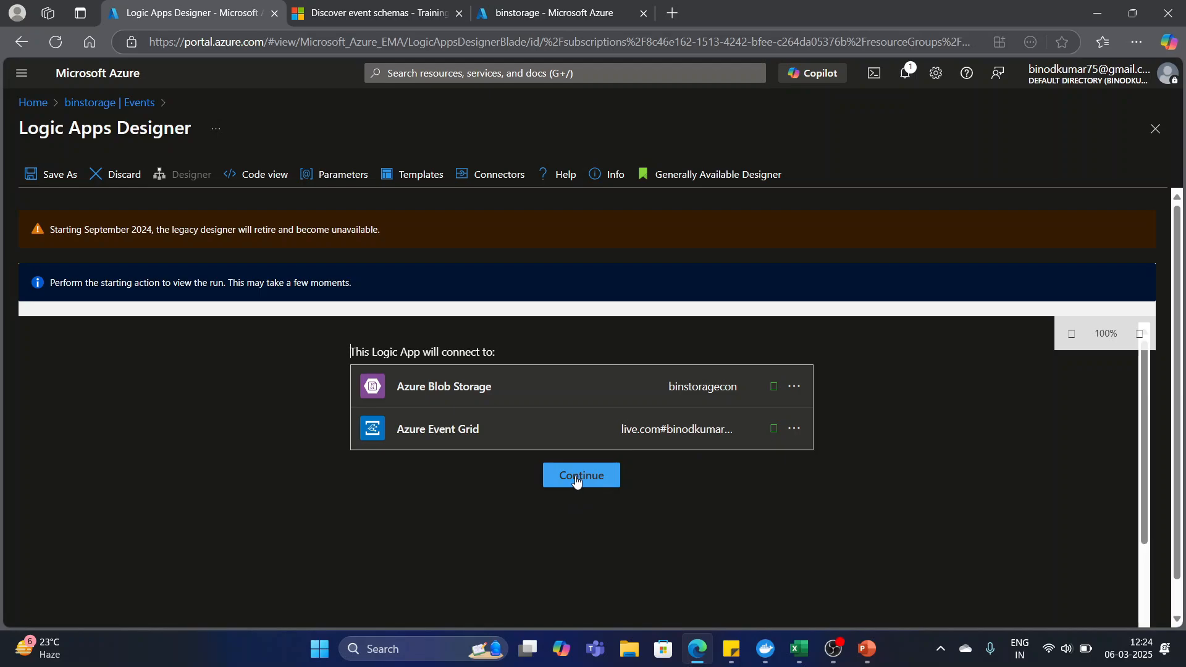
Continue to the workflow and set the first event type of the resource event trigger to Microsoft.Storage.BlobCreated.
{"action": "left_click", "coordinate": [577, 480]}
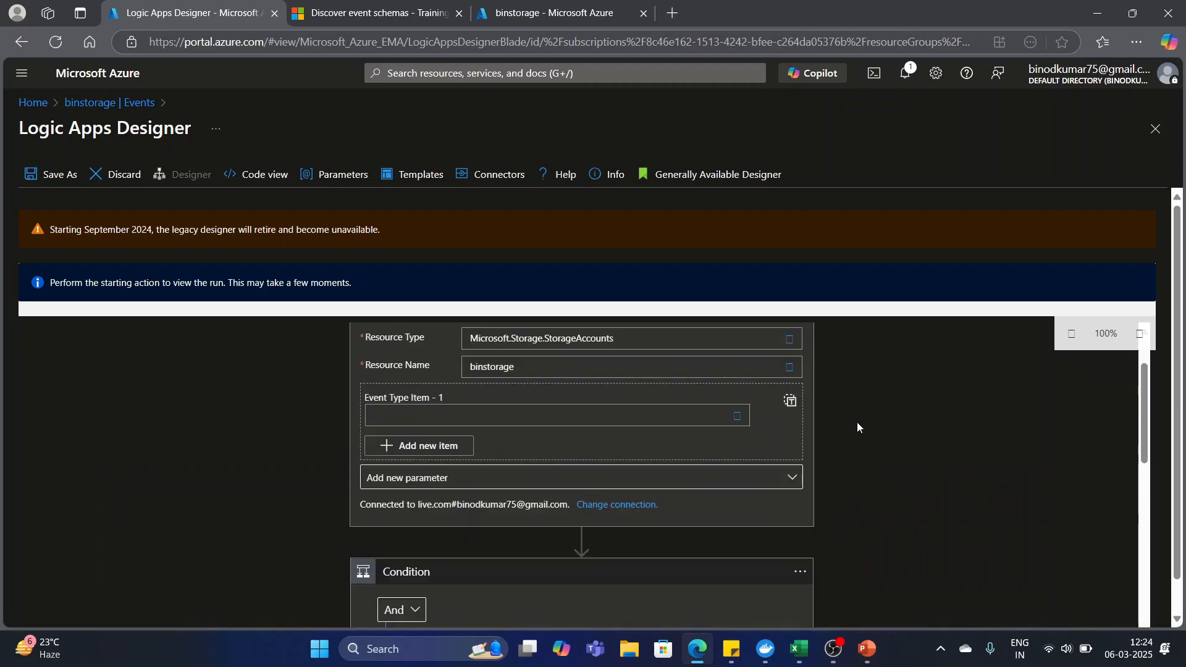
{"action": "scroll", "coordinate": [857, 426], "scroll_direction": "up", "scroll_amount": 1}
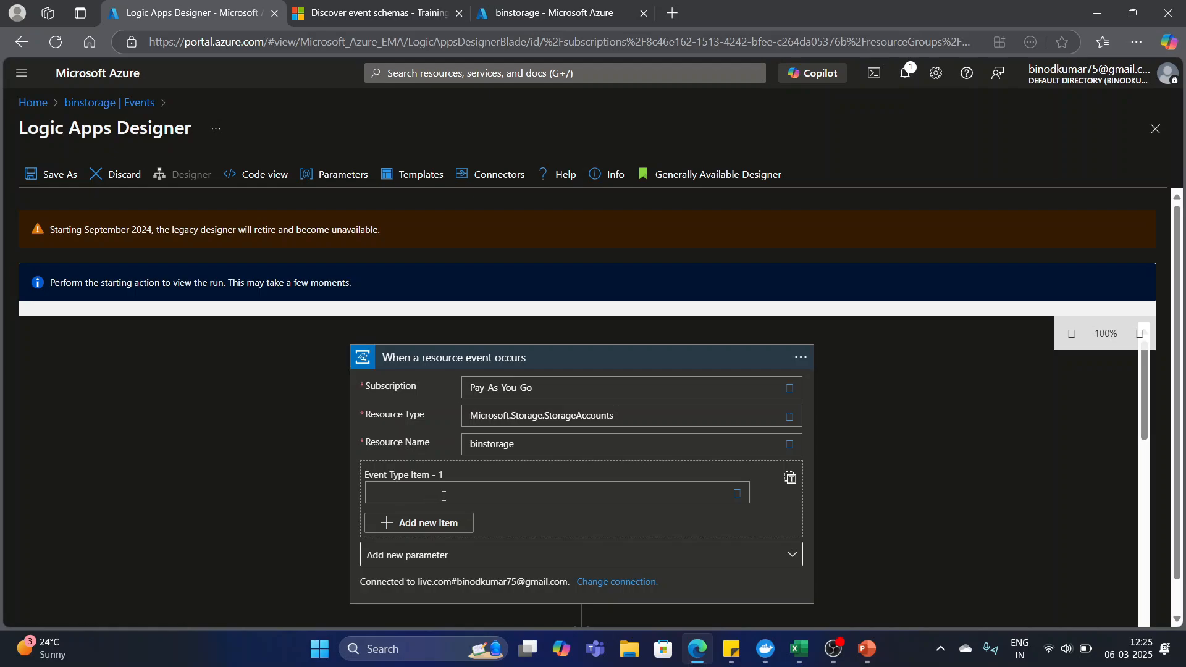
{"action": "left_click", "coordinate": [738, 498]}
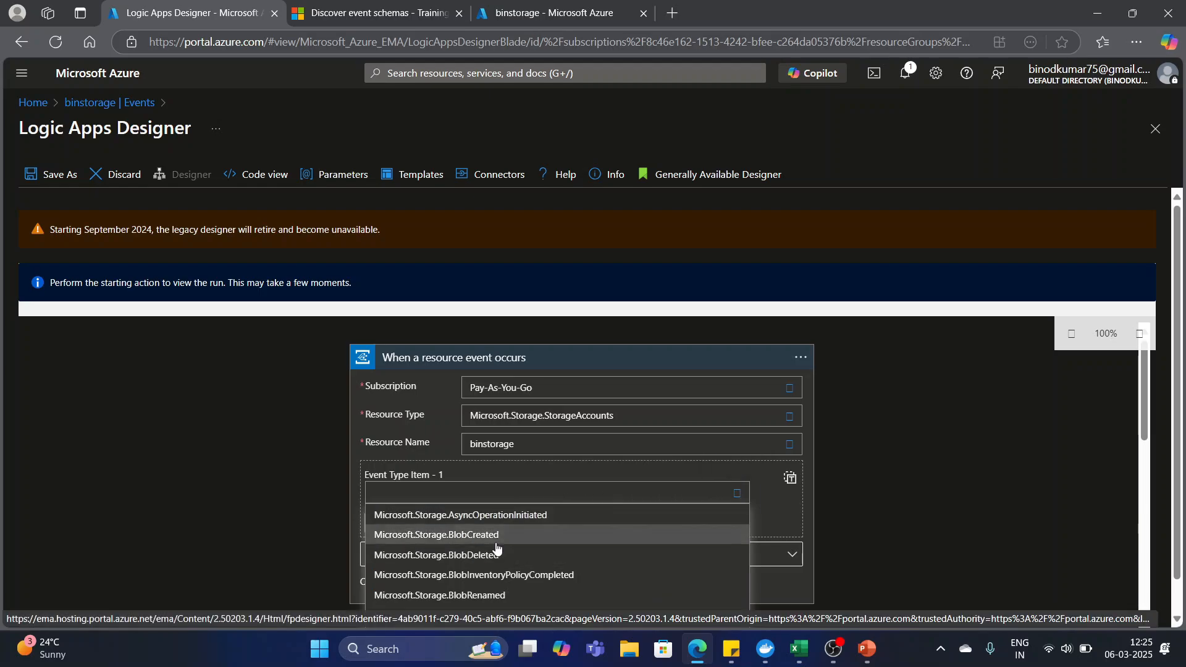
{"action": "left_click", "coordinate": [480, 538]}
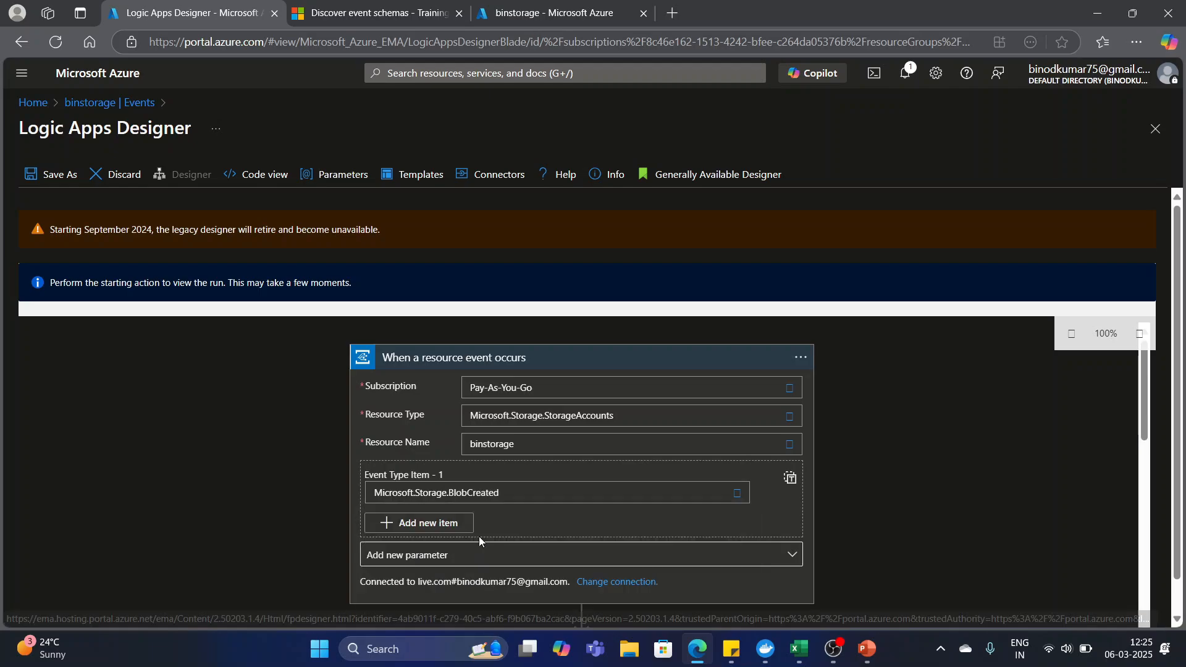
Review the template workflow from the resource event trigger through the Condition to the actions in its True branch.
{"action": "scroll", "coordinate": [668, 476], "scroll_direction": "down", "scroll_amount": 3}
{"action": "scroll", "coordinate": [668, 476], "scroll_direction": "up", "scroll_amount": 2}
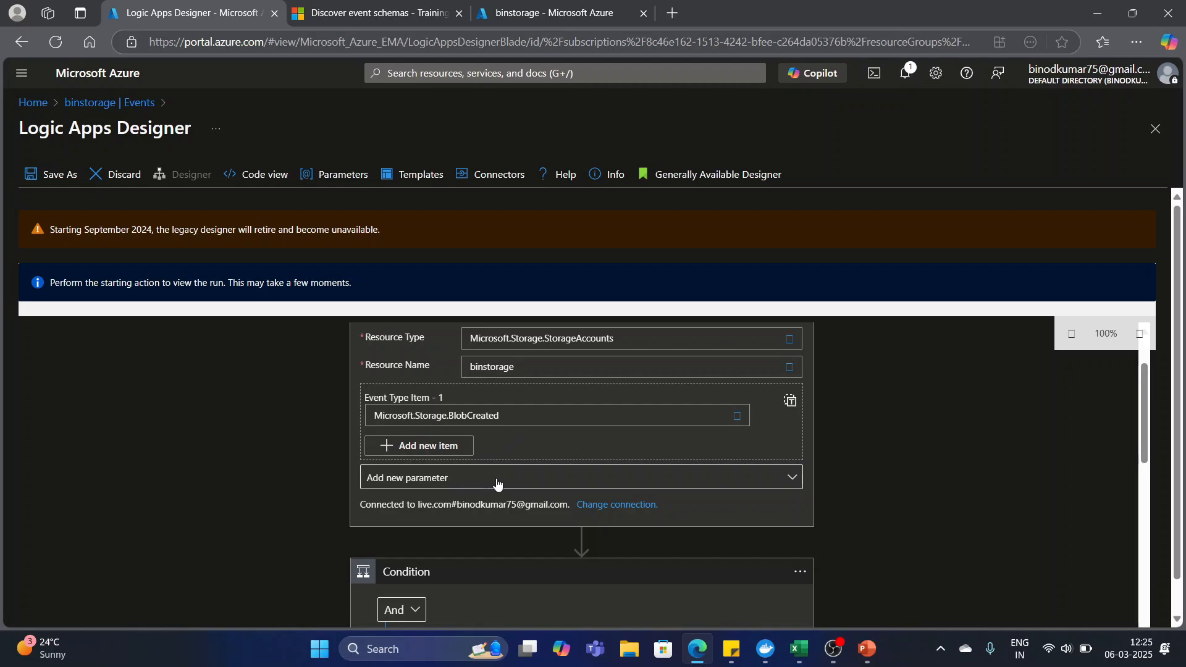
{"action": "scroll", "coordinate": [496, 483], "scroll_direction": "up", "scroll_amount": 1}
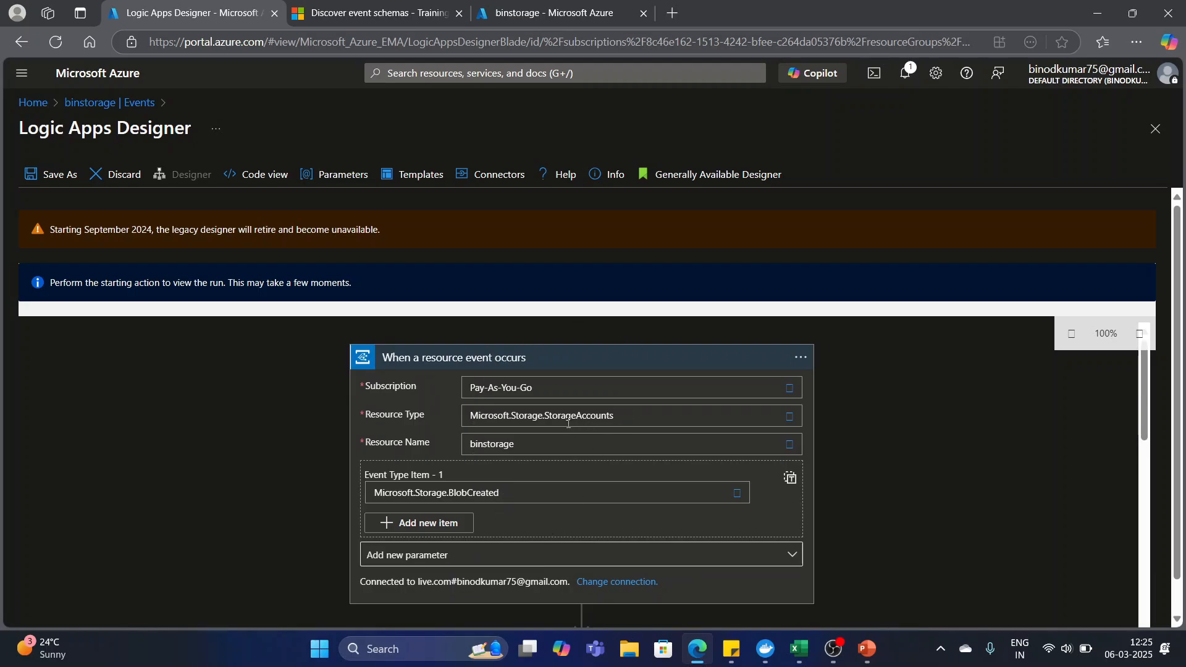
{"action": "scroll", "coordinate": [567, 433], "scroll_direction": "down", "scroll_amount": 2}
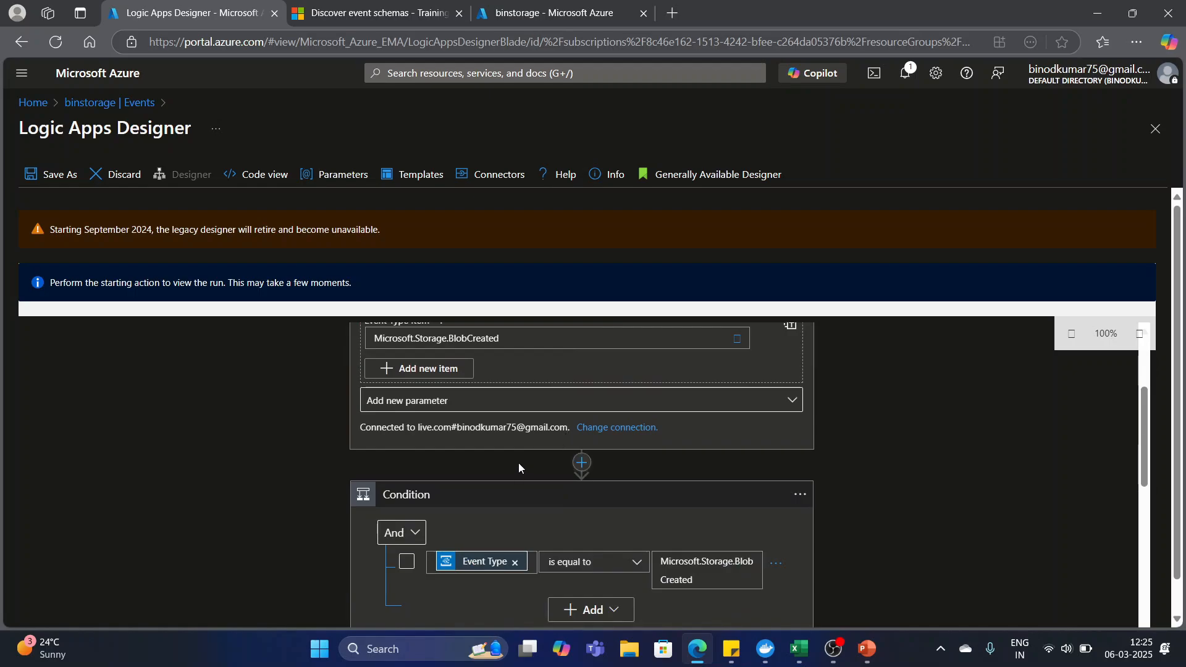
{"action": "scroll", "coordinate": [540, 451], "scroll_direction": "down", "scroll_amount": 1}
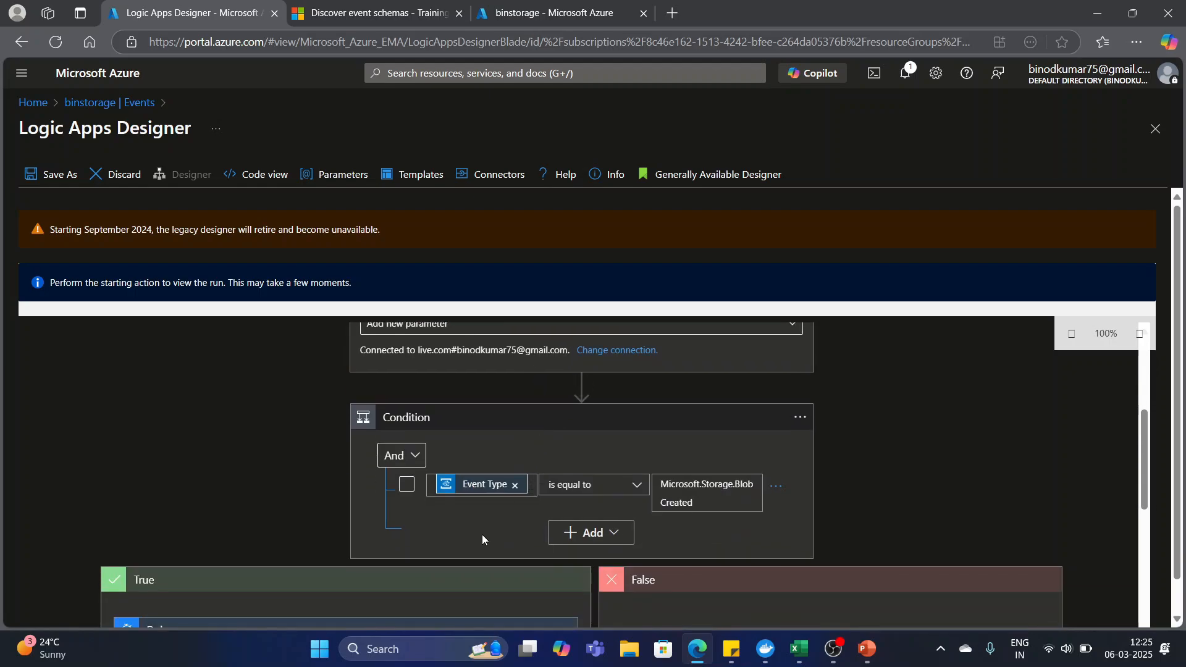
{"action": "scroll", "coordinate": [482, 535], "scroll_direction": "down", "scroll_amount": 1}
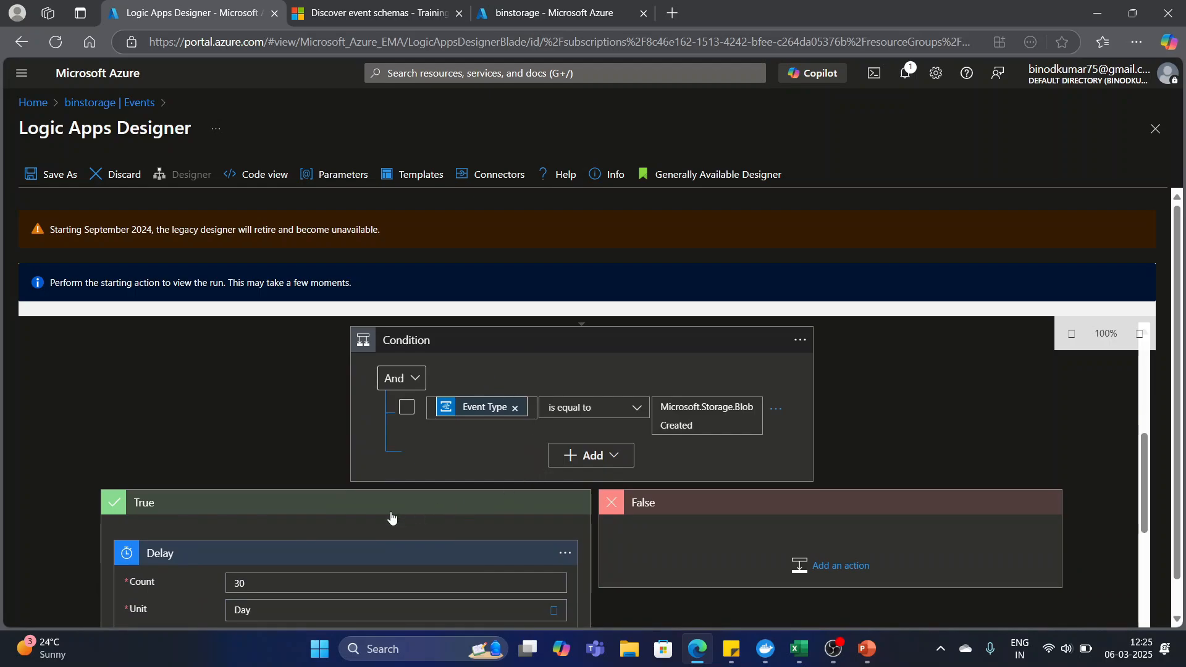
{"action": "scroll", "coordinate": [316, 531], "scroll_direction": "down", "scroll_amount": 1}
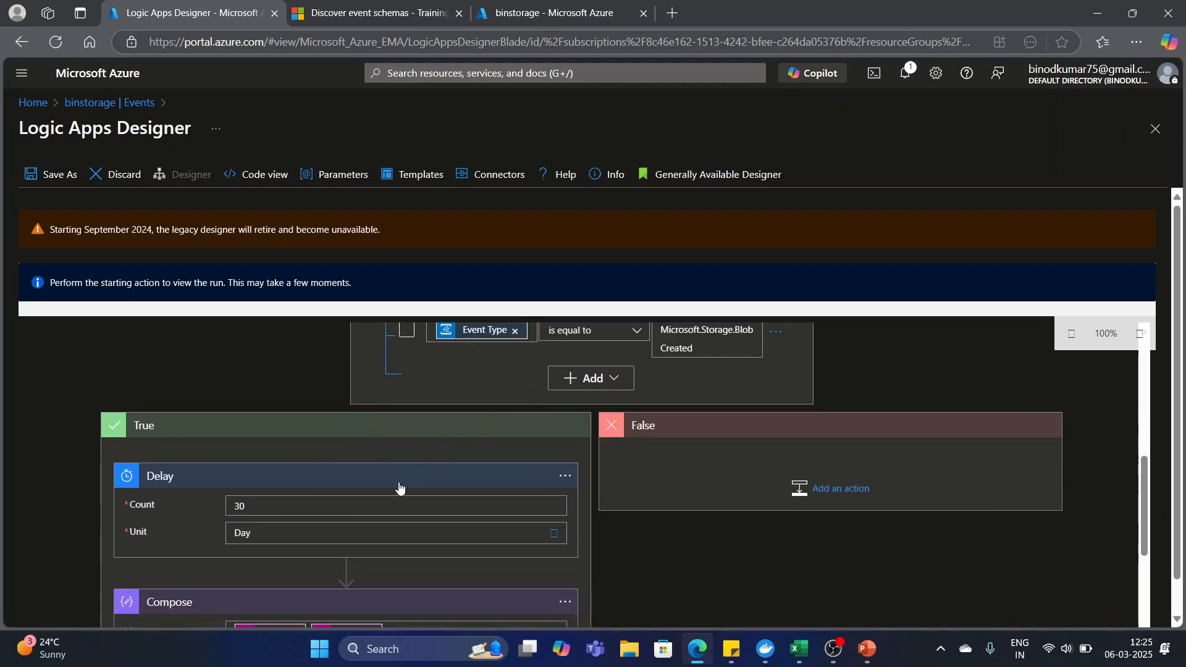
{"action": "scroll", "coordinate": [724, 463], "scroll_direction": "down", "scroll_amount": 1}
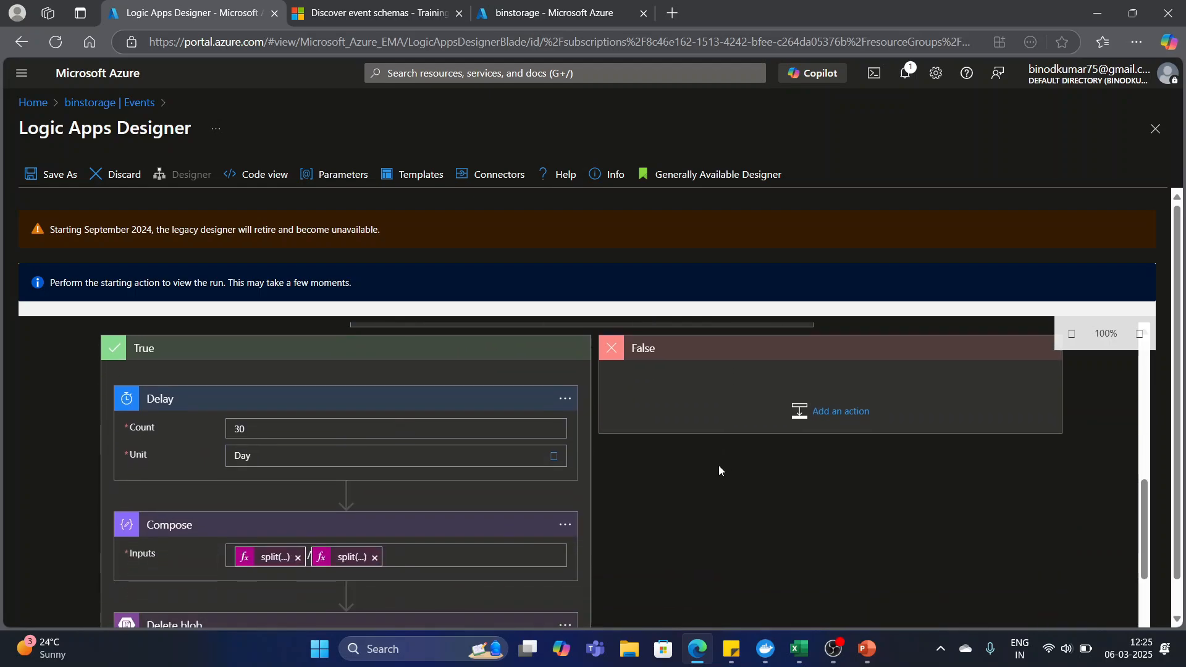
Delete the Condition step, with its True and False branches, from the template workflow and confirm the removal.
{"action": "scroll", "coordinate": [695, 472], "scroll_direction": "up", "scroll_amount": 3}
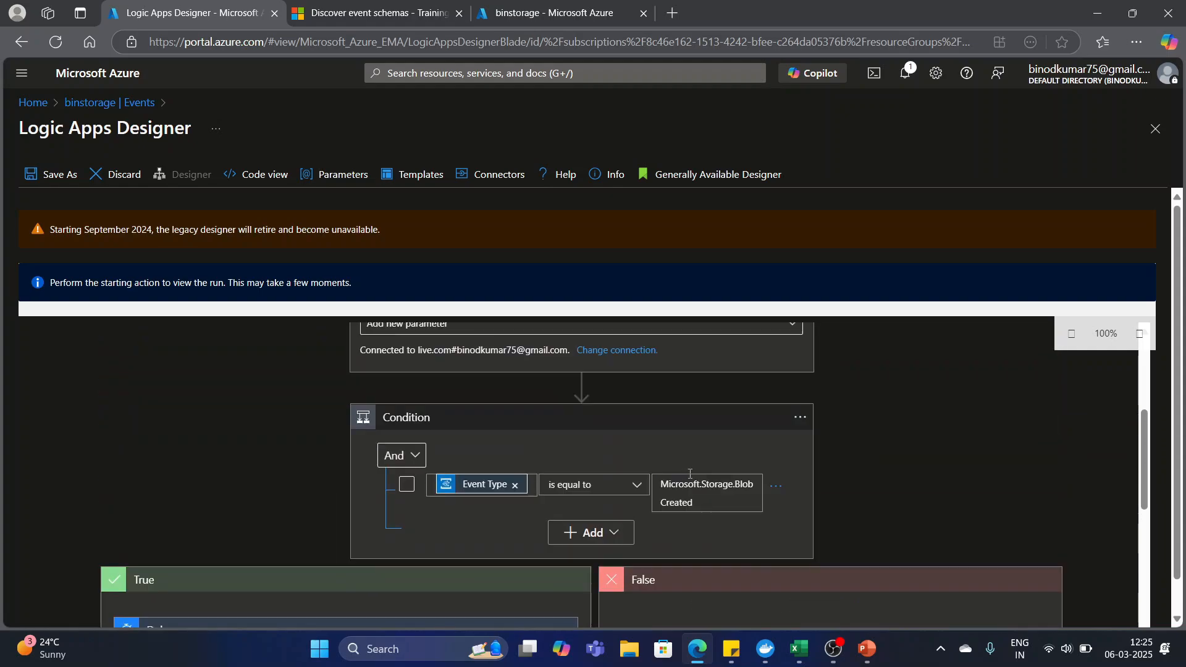
{"action": "scroll", "coordinate": [676, 463], "scroll_direction": "up", "scroll_amount": 1}
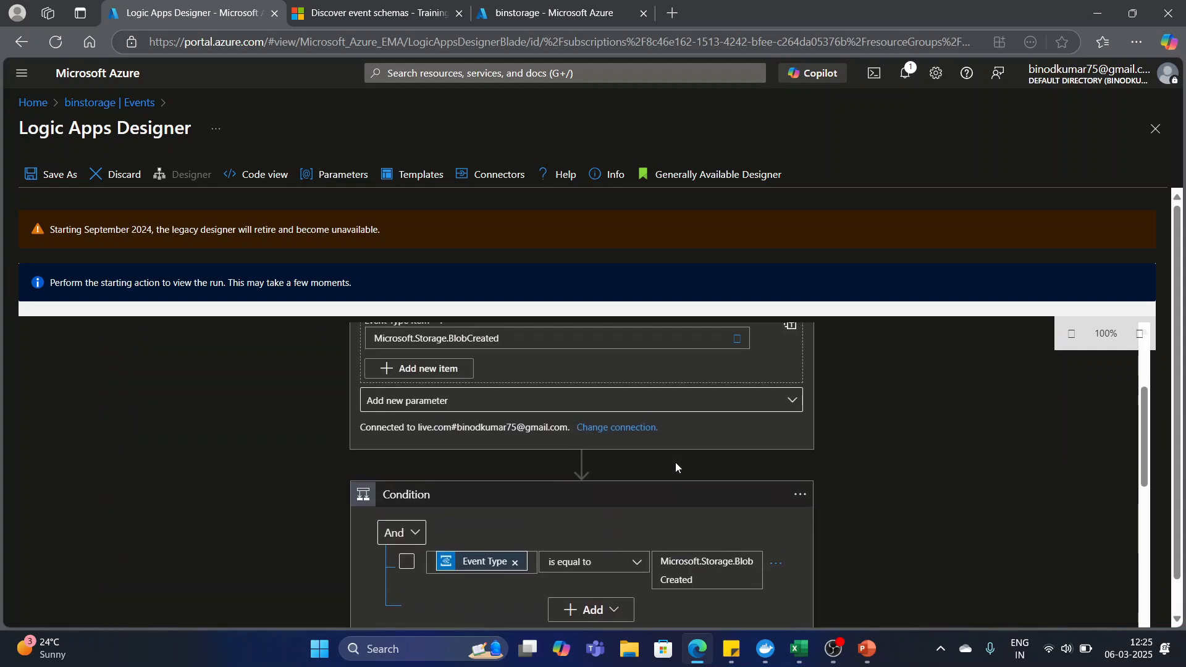
{"action": "left_click", "coordinate": [800, 498]}
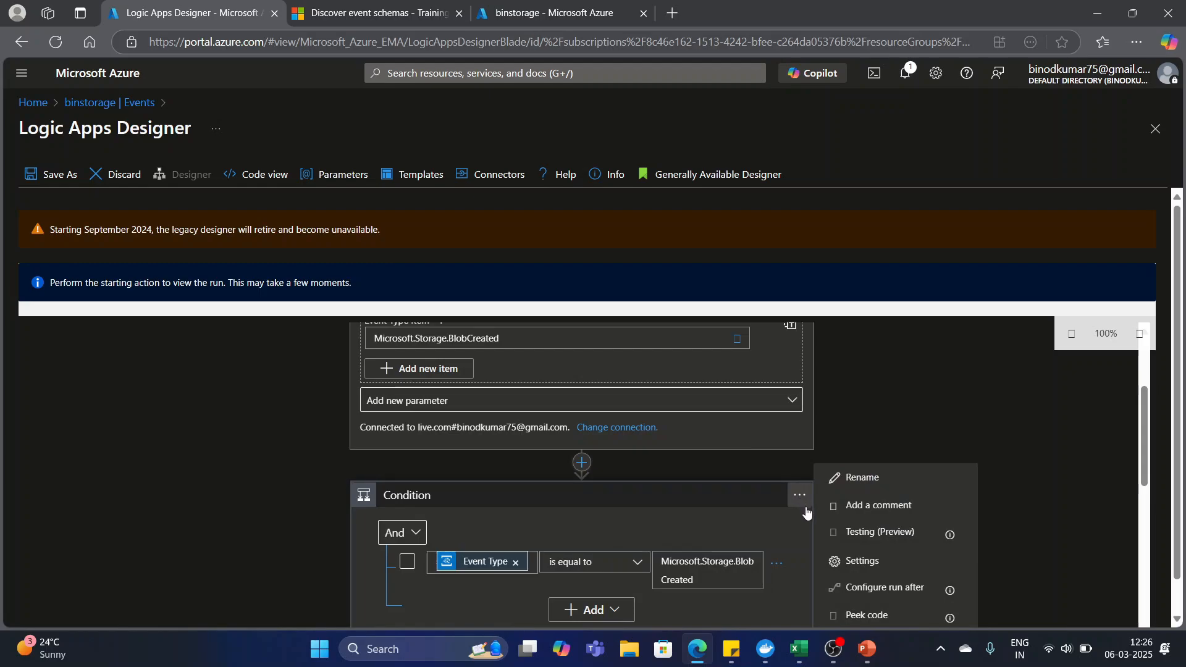
{"action": "scroll", "coordinate": [803, 503], "scroll_direction": "down", "scroll_amount": 1}
{"action": "left_click", "coordinate": [799, 420]}
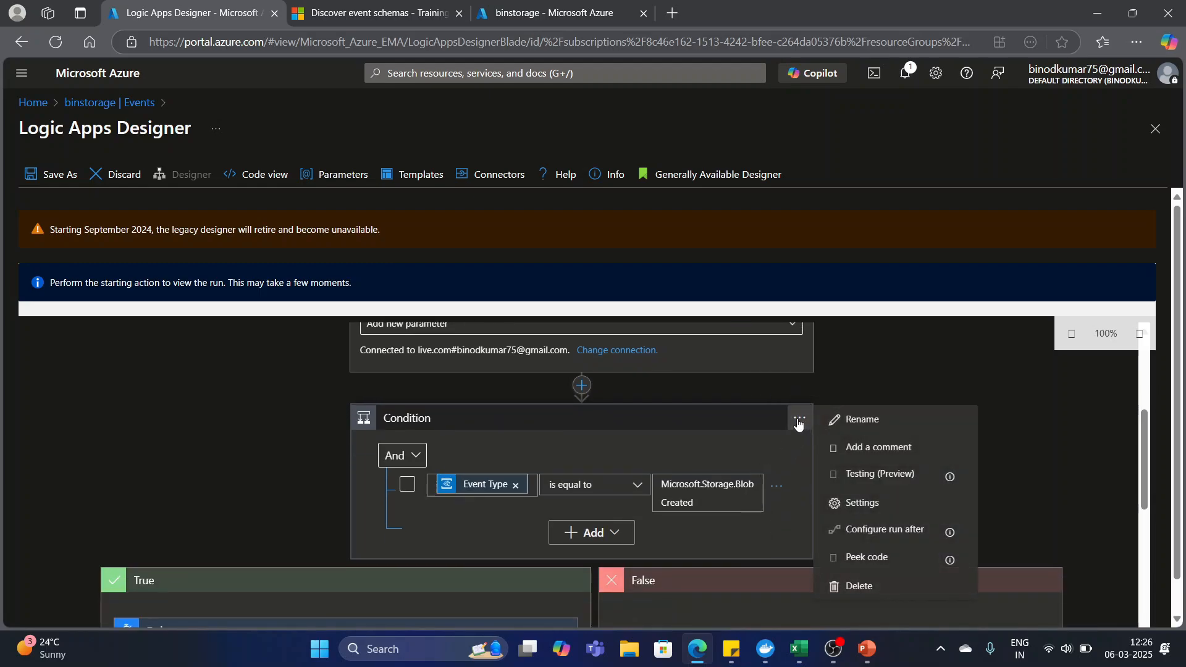
{"action": "left_click", "coordinate": [852, 588]}
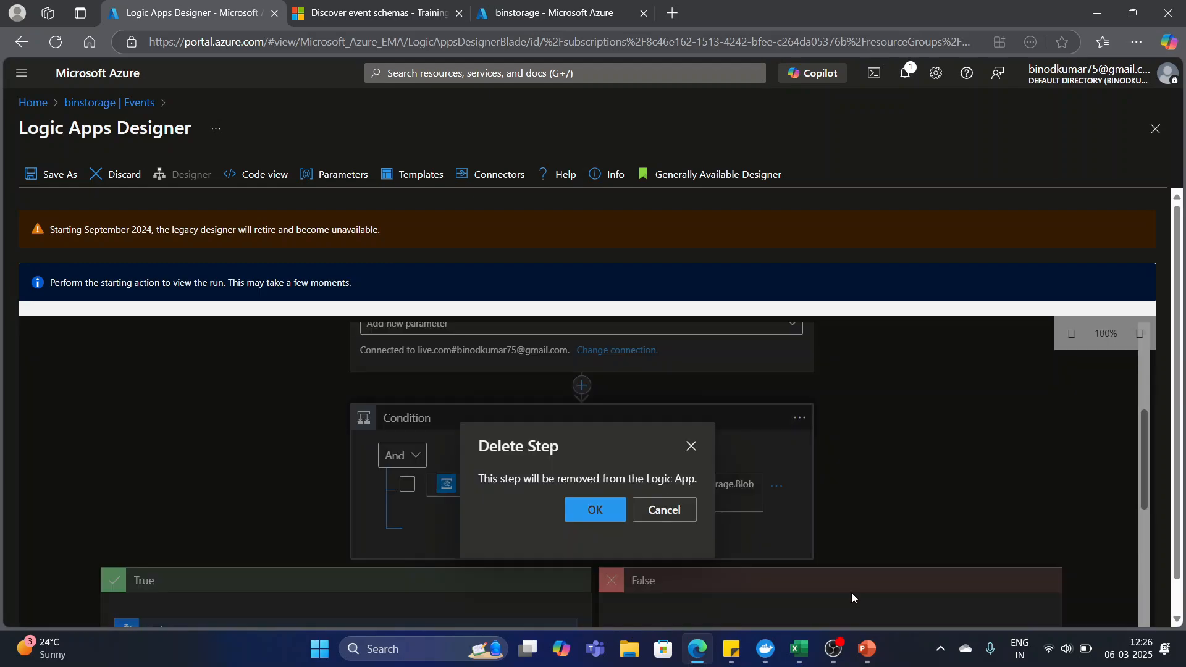
{"action": "left_click", "coordinate": [591, 509]}
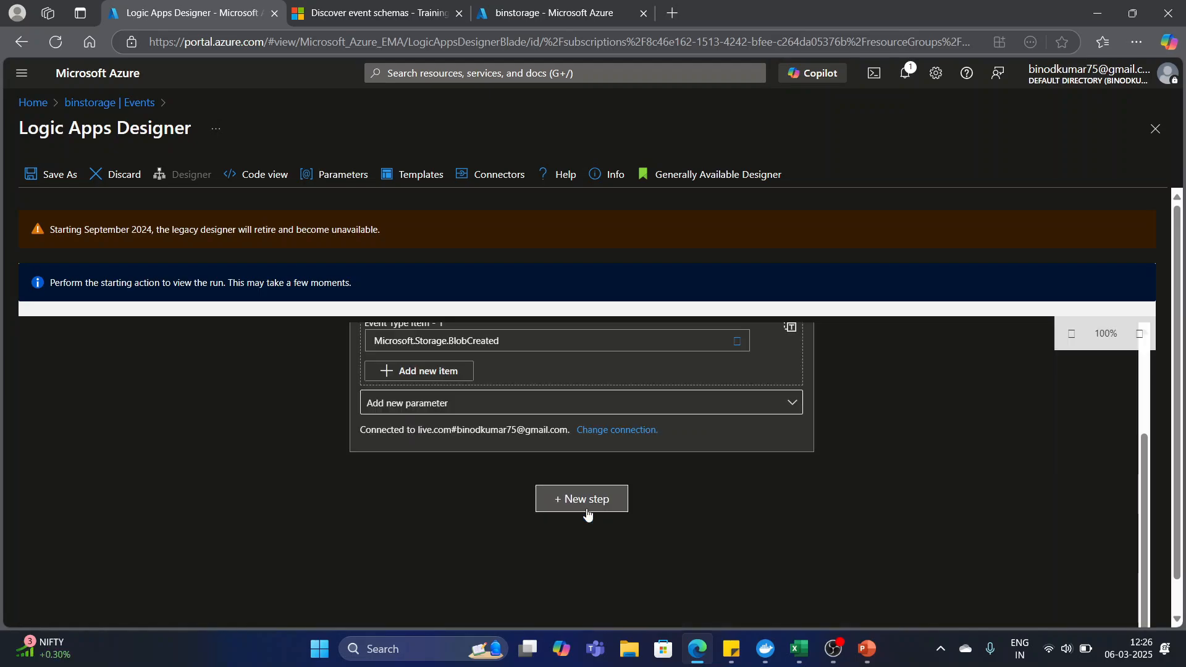
Save the workflow as a new logic app named binlogicapp, keeping its status Enabled, and create it.
{"action": "scroll", "coordinate": [601, 400], "scroll_direction": "up", "scroll_amount": 3}
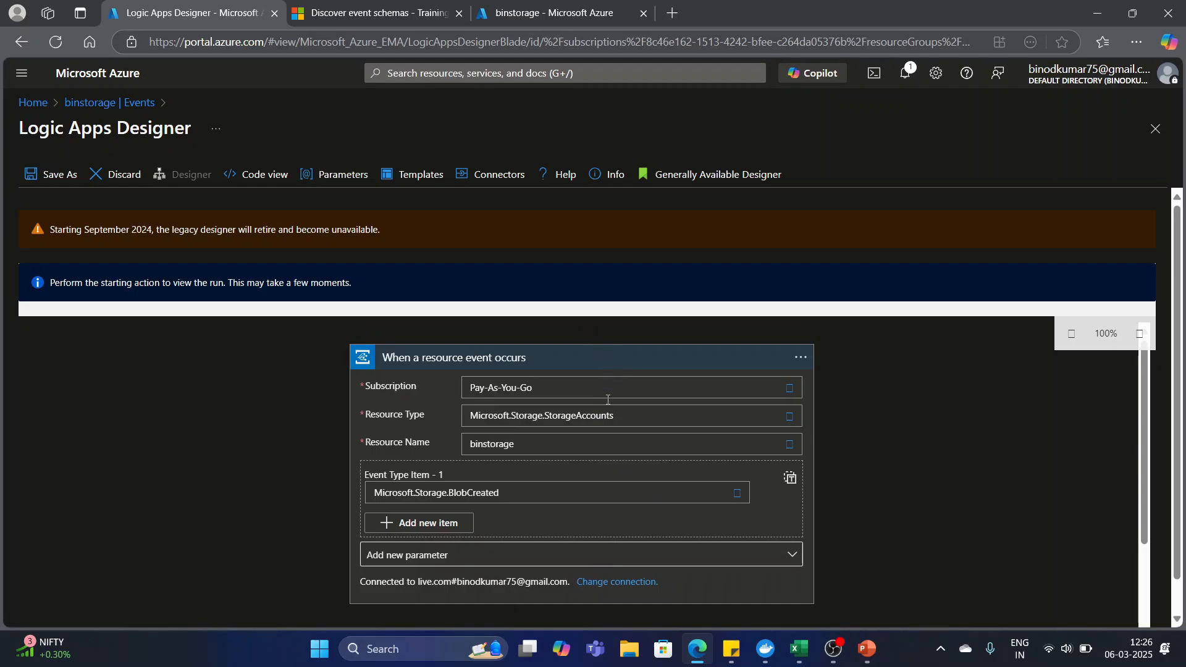
{"action": "scroll", "coordinate": [596, 353], "scroll_direction": "down", "scroll_amount": 3}
{"action": "scroll", "coordinate": [624, 454], "scroll_direction": "up", "scroll_amount": 3}
{"action": "scroll", "coordinate": [630, 498], "scroll_direction": "down", "scroll_amount": 2}
{"action": "scroll", "coordinate": [606, 509], "scroll_direction": "up", "scroll_amount": 2}
{"action": "left_click", "coordinate": [54, 178]}
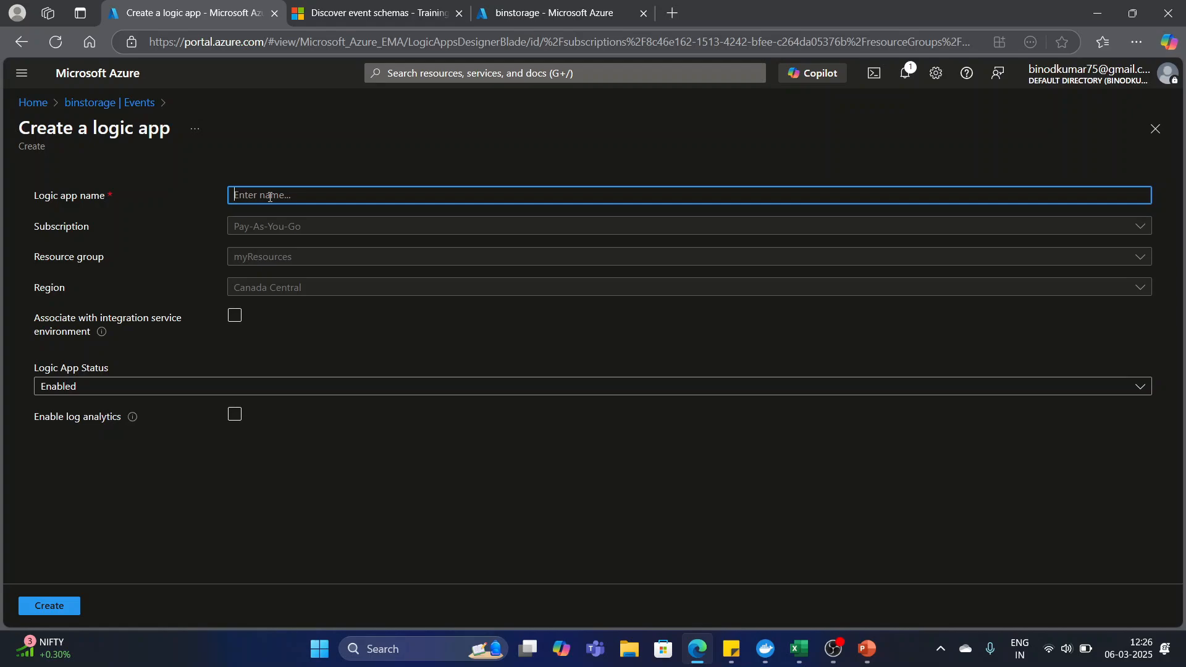
{"action": "type", "text": "binlogic"}
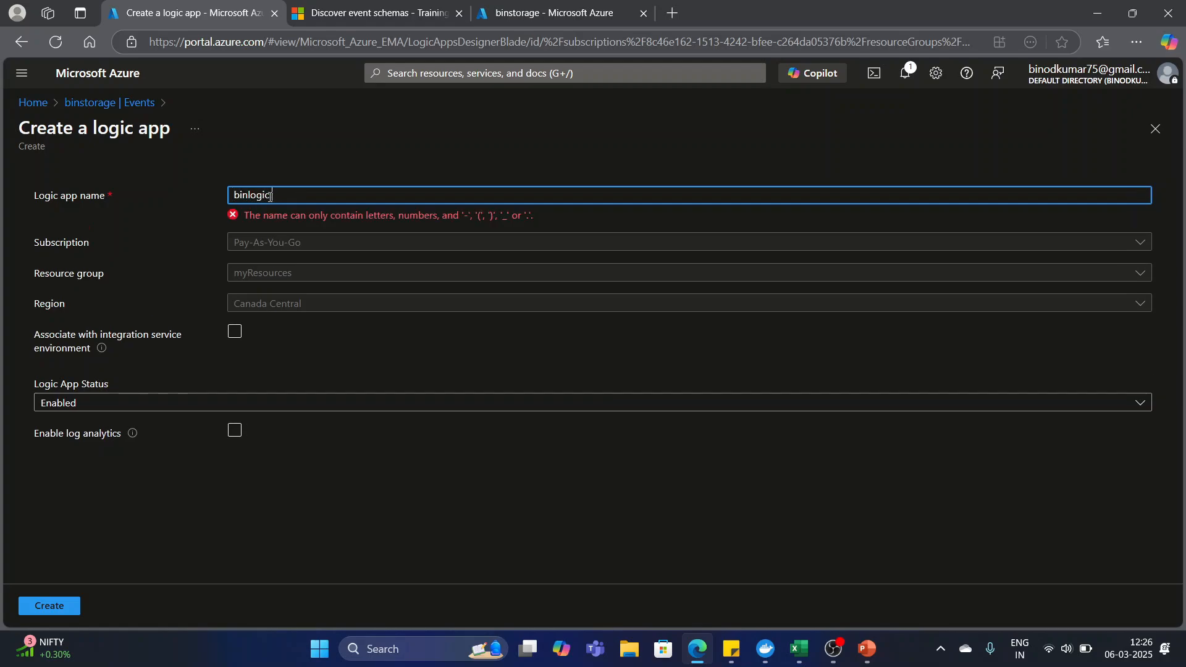
{"action": "type", "text": "app"}
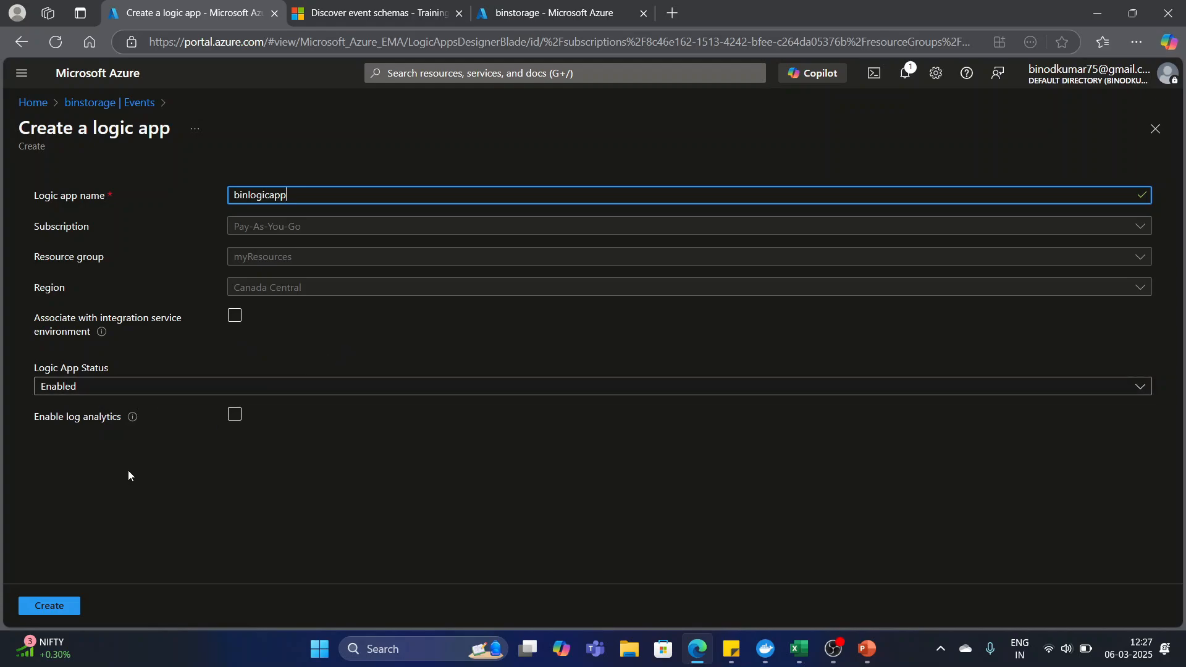
{"action": "left_click", "coordinate": [48, 606]}
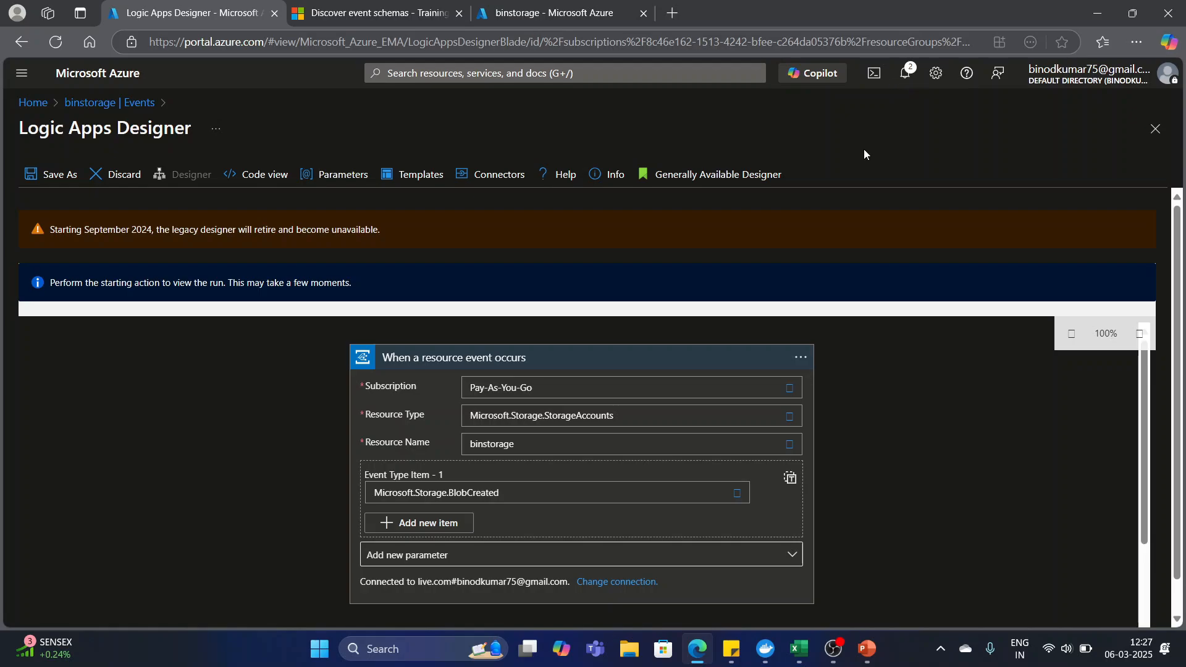
Switch to PowerPoint to view the Azure Event Grid slide, return to the browser and check the portal notifications.
{"action": "left_click", "coordinate": [867, 649]}
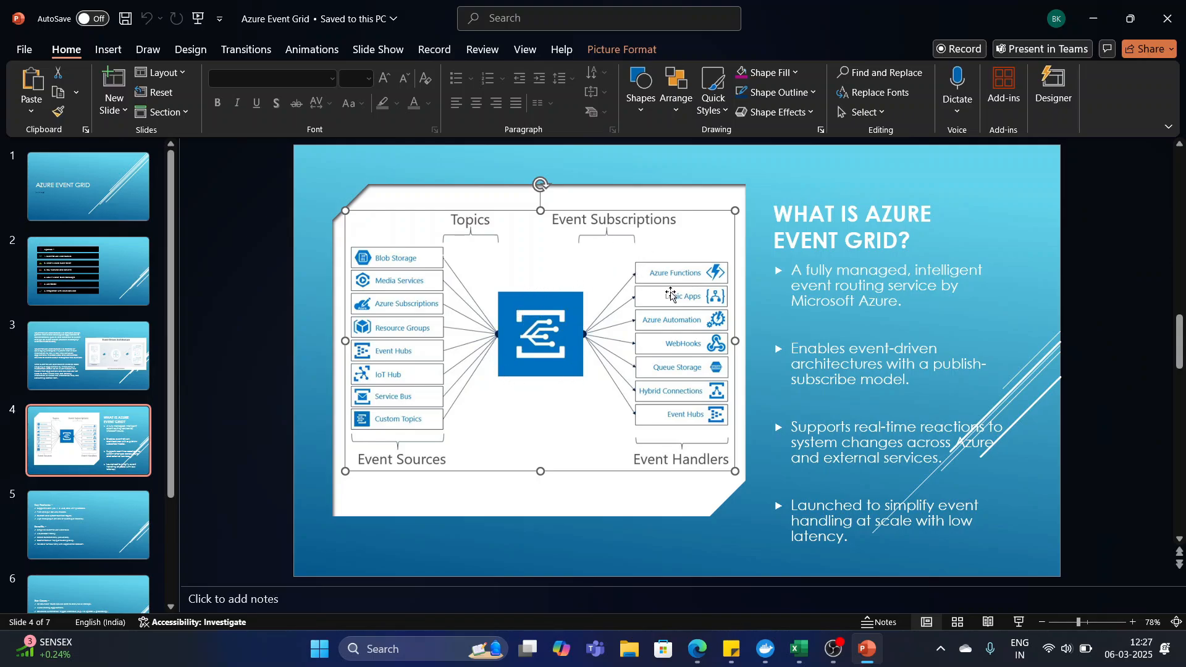
{"action": "left_click", "coordinate": [1090, 24]}
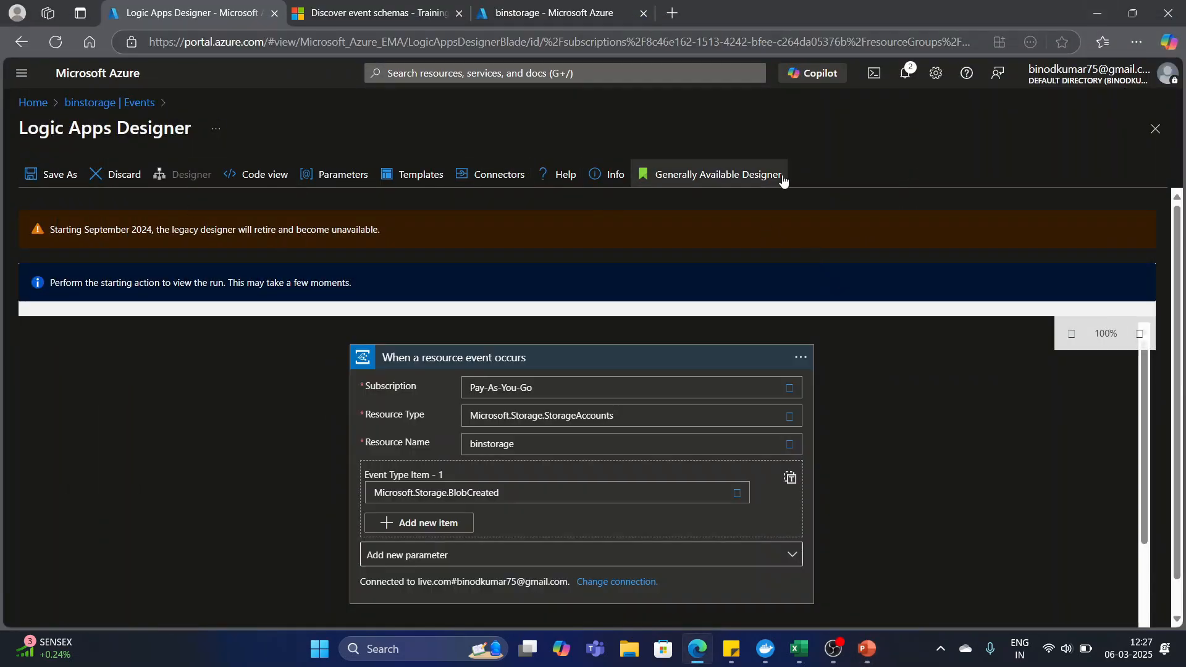
{"action": "left_click", "coordinate": [906, 75]}
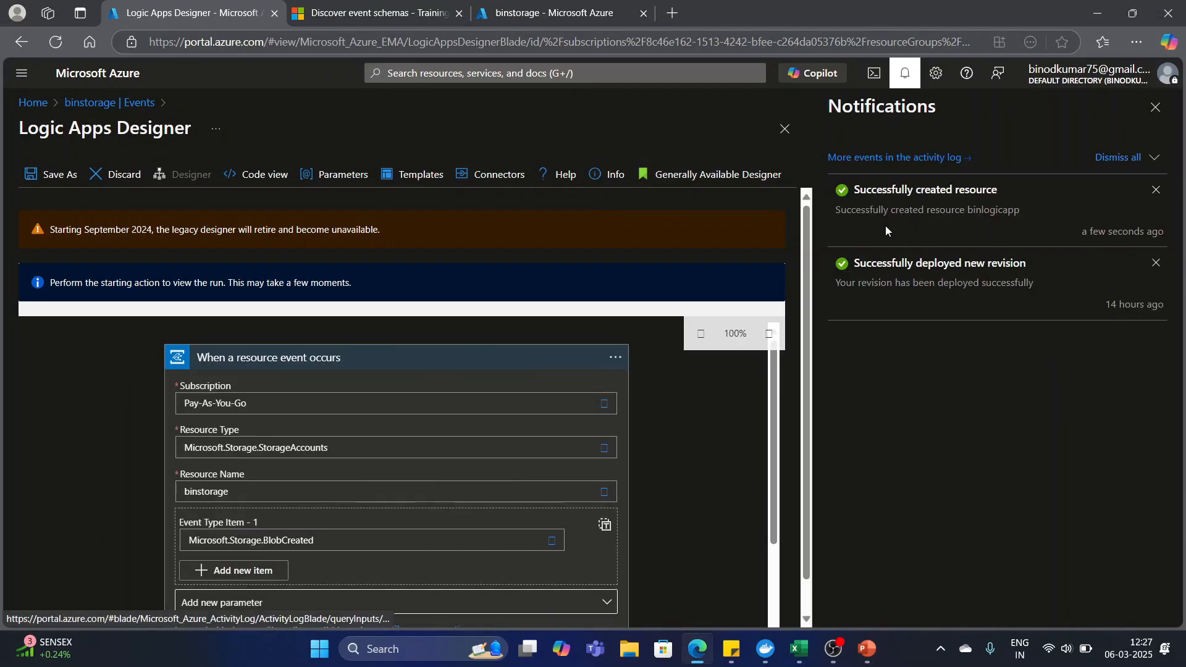
{"action": "left_click", "coordinate": [1154, 108]}
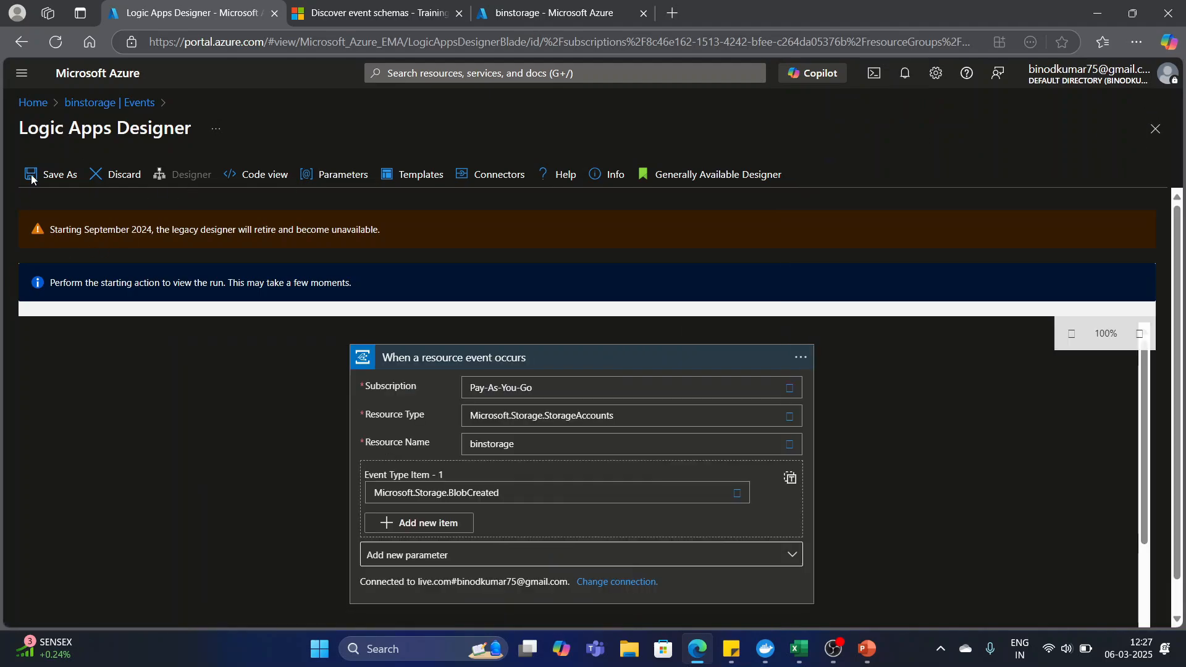
{"action": "left_click", "coordinate": [34, 108]}
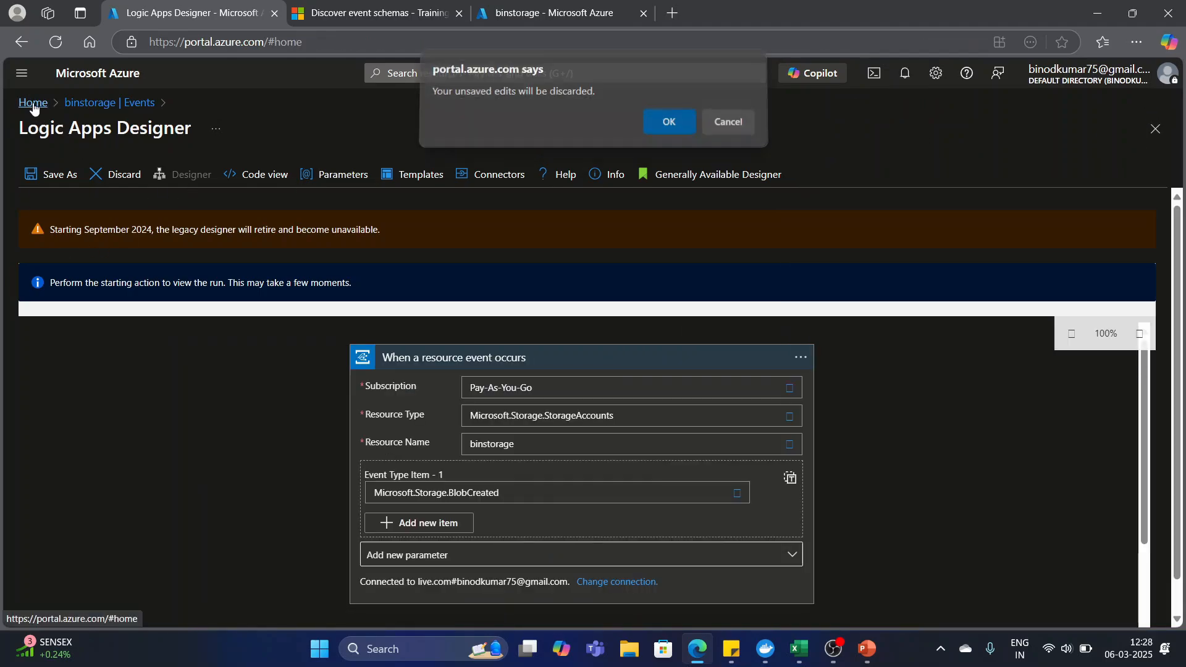
{"action": "left_click", "coordinate": [726, 126]}
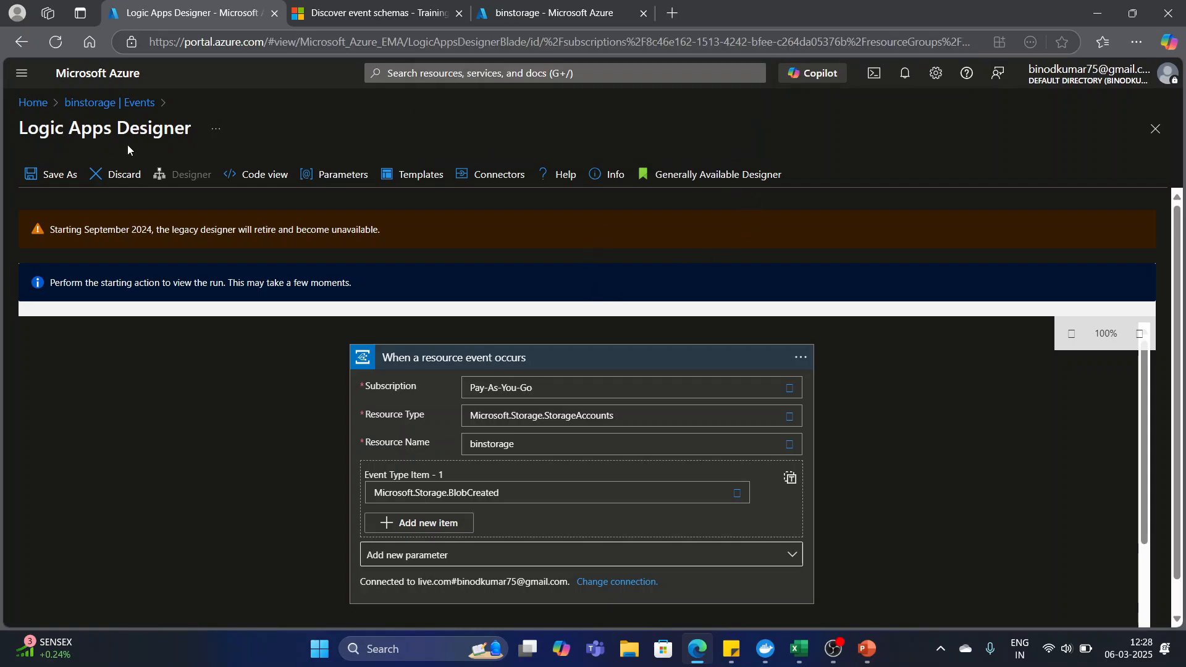
{"action": "left_click", "coordinate": [47, 179]}
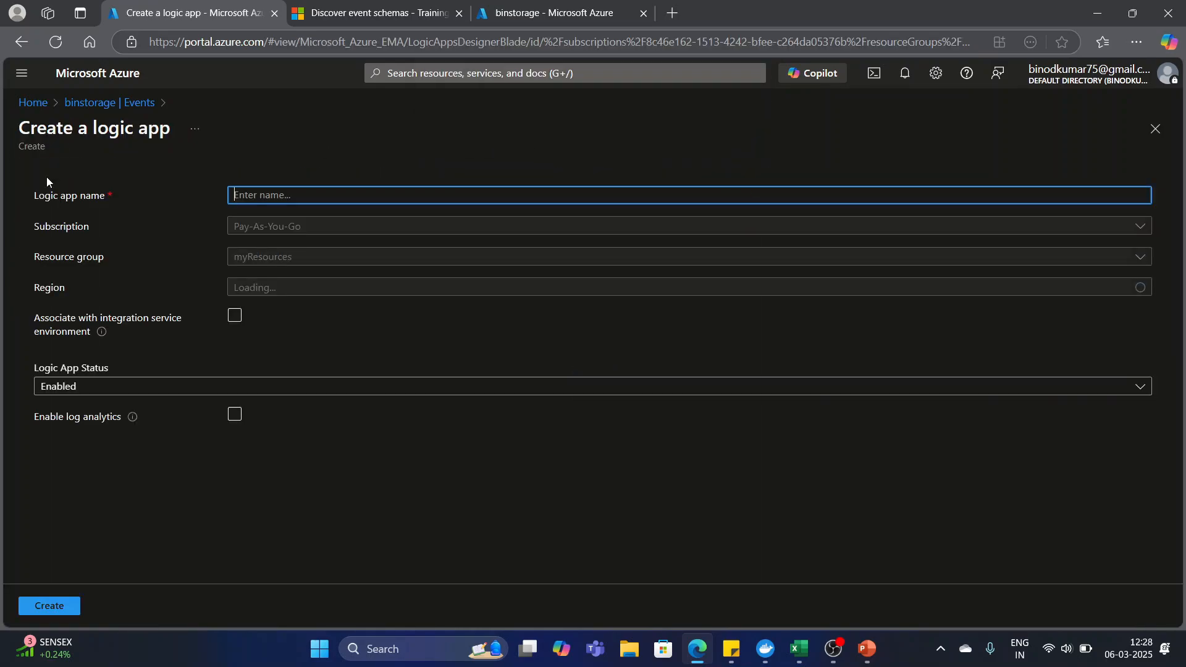
Return to the portal home page, discarding the unsaved edits, and open binlogicapp from the Logic apps list.
{"action": "left_click", "coordinate": [17, 102]}
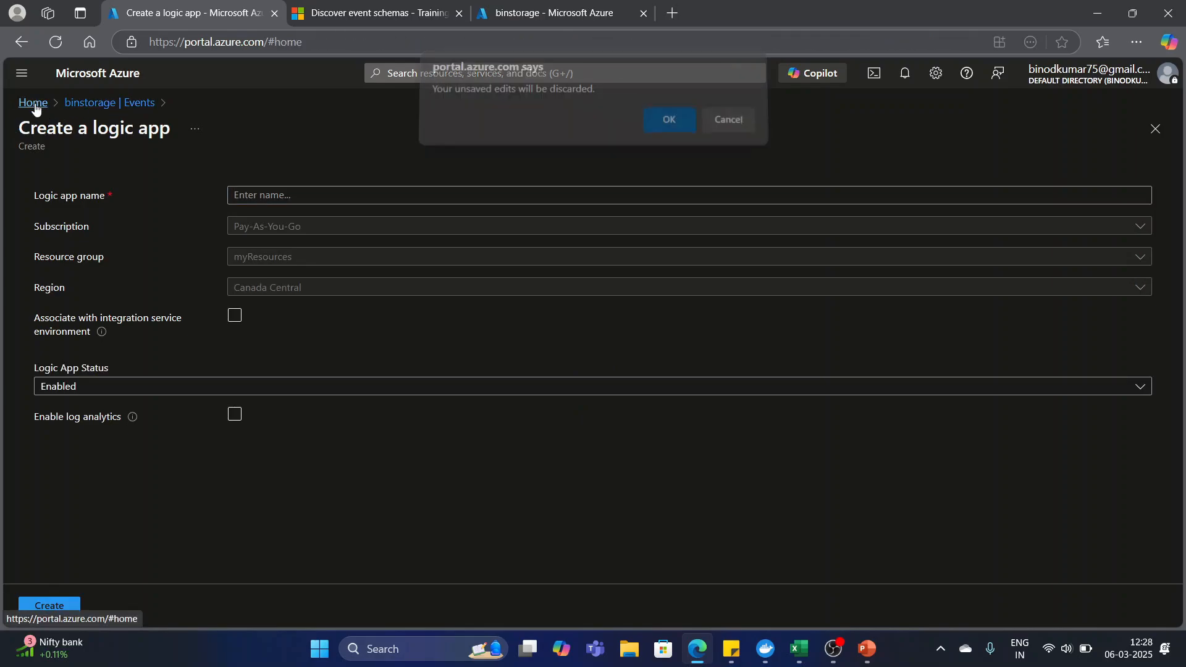
{"action": "left_click", "coordinate": [665, 132]}
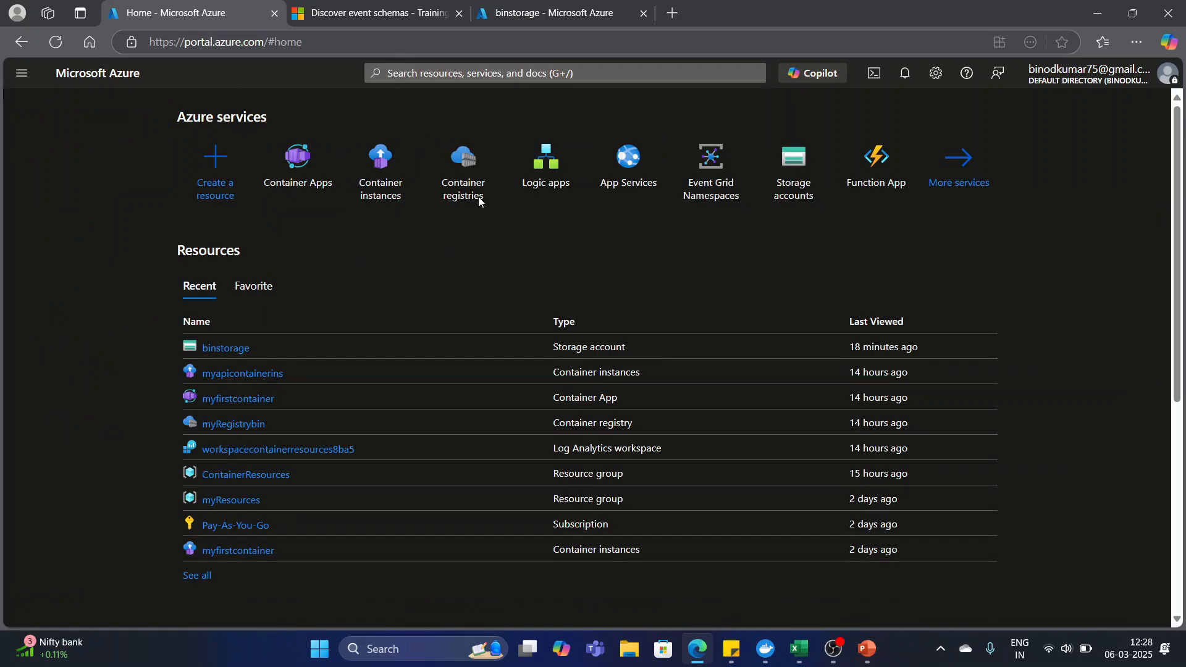
{"action": "left_click", "coordinate": [552, 163]}
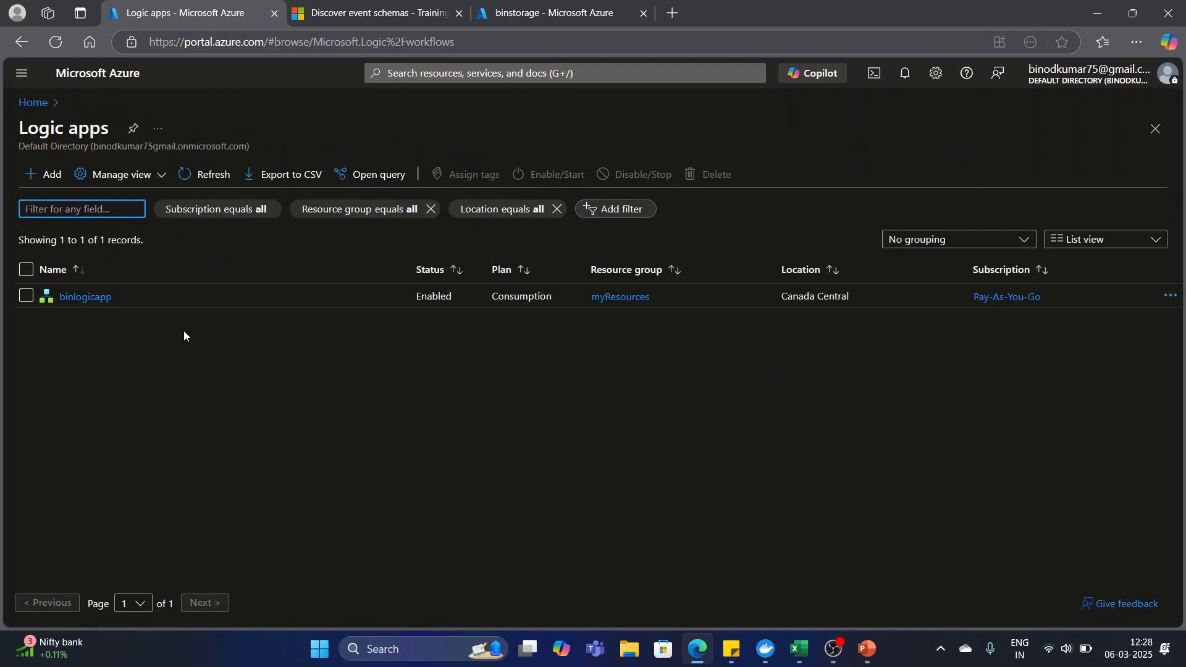
{"action": "left_click", "coordinate": [84, 298]}
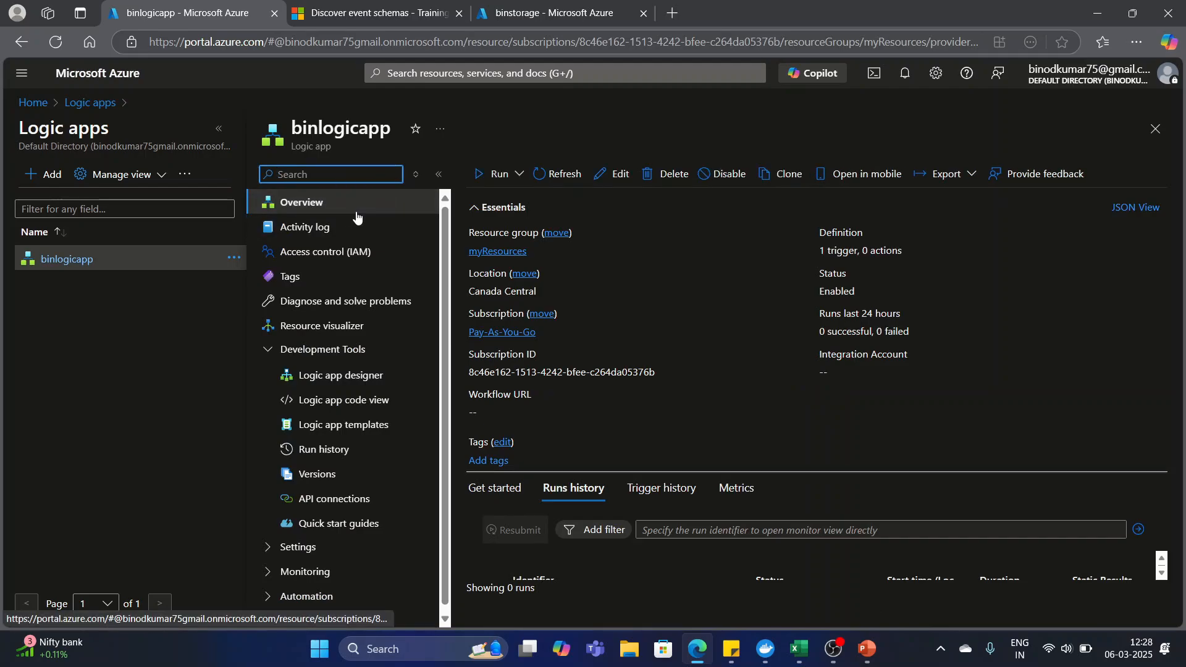
Inspect the resource event trigger's parameters in the logic app designer, and open the run history of binlogicapp.
{"action": "left_click", "coordinate": [346, 382]}
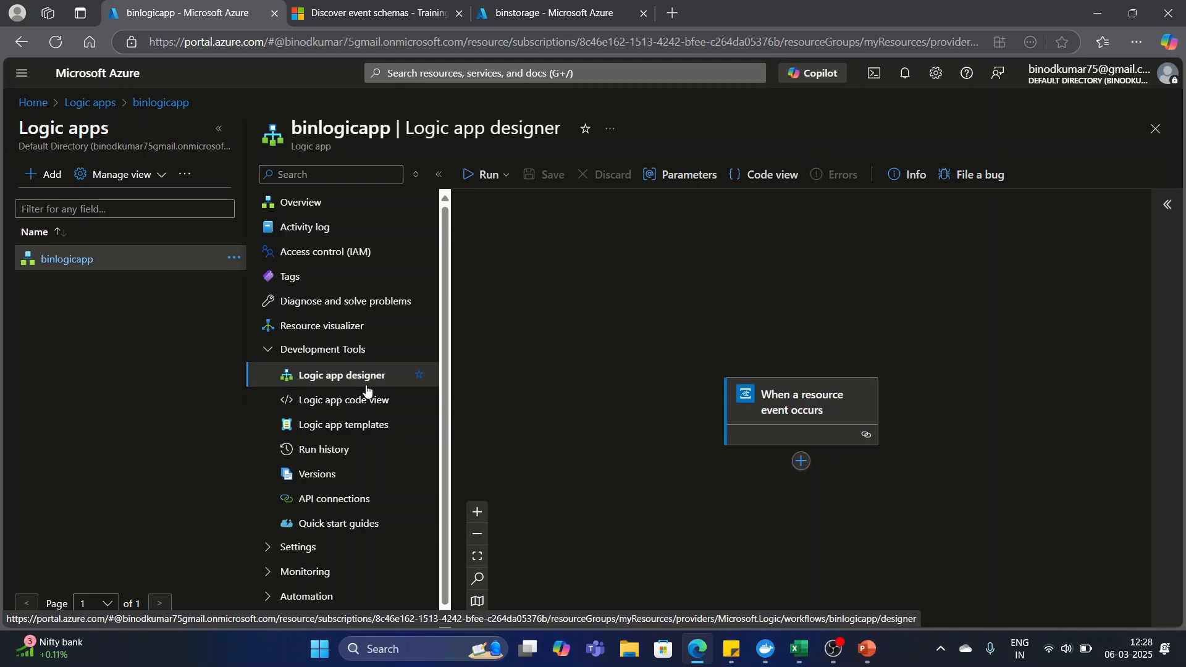
{"action": "left_click", "coordinate": [798, 403]}
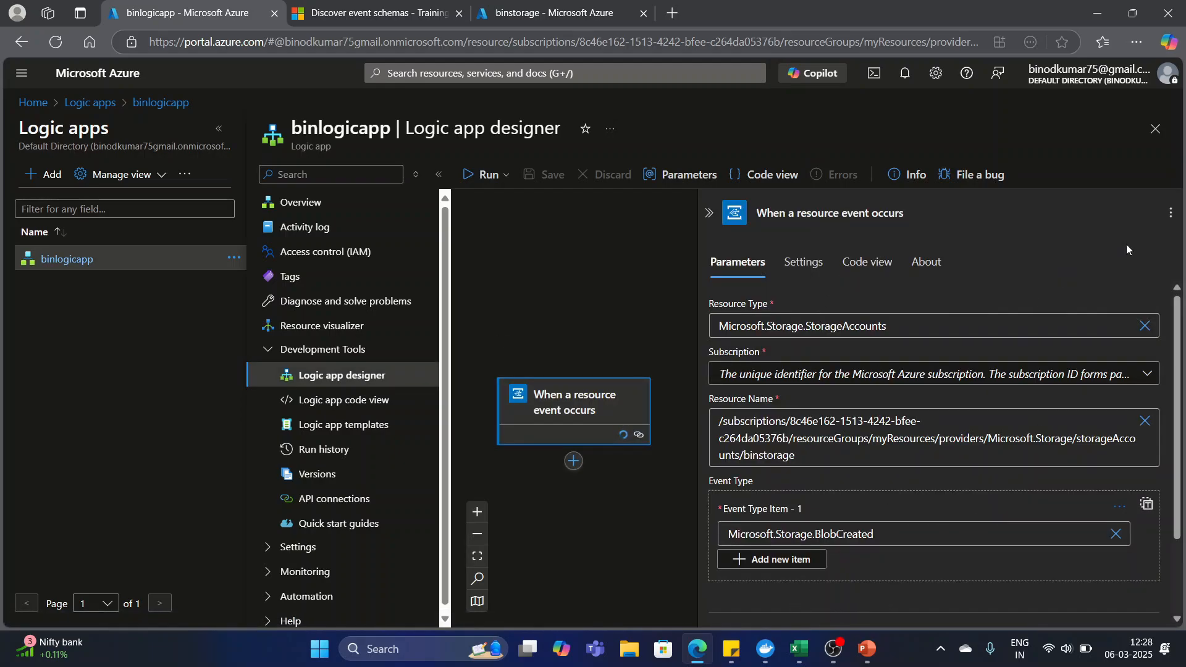
{"action": "left_click", "coordinate": [1155, 129]}
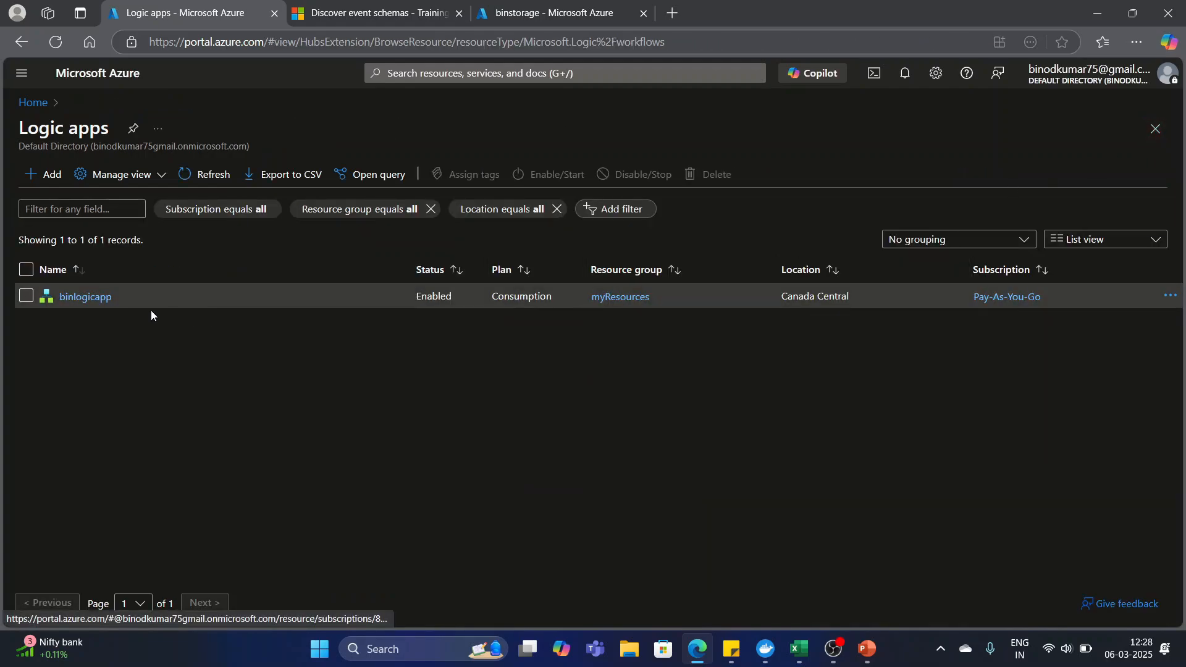
{"action": "left_click", "coordinate": [72, 298]}
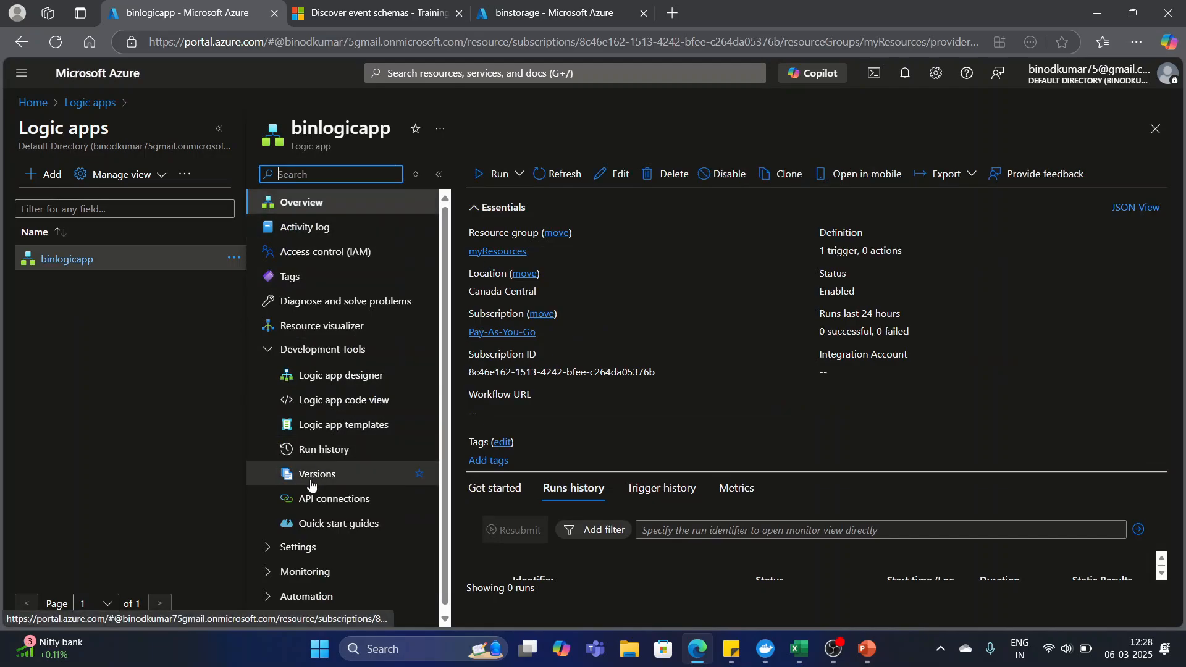
{"action": "left_click", "coordinate": [321, 450]}
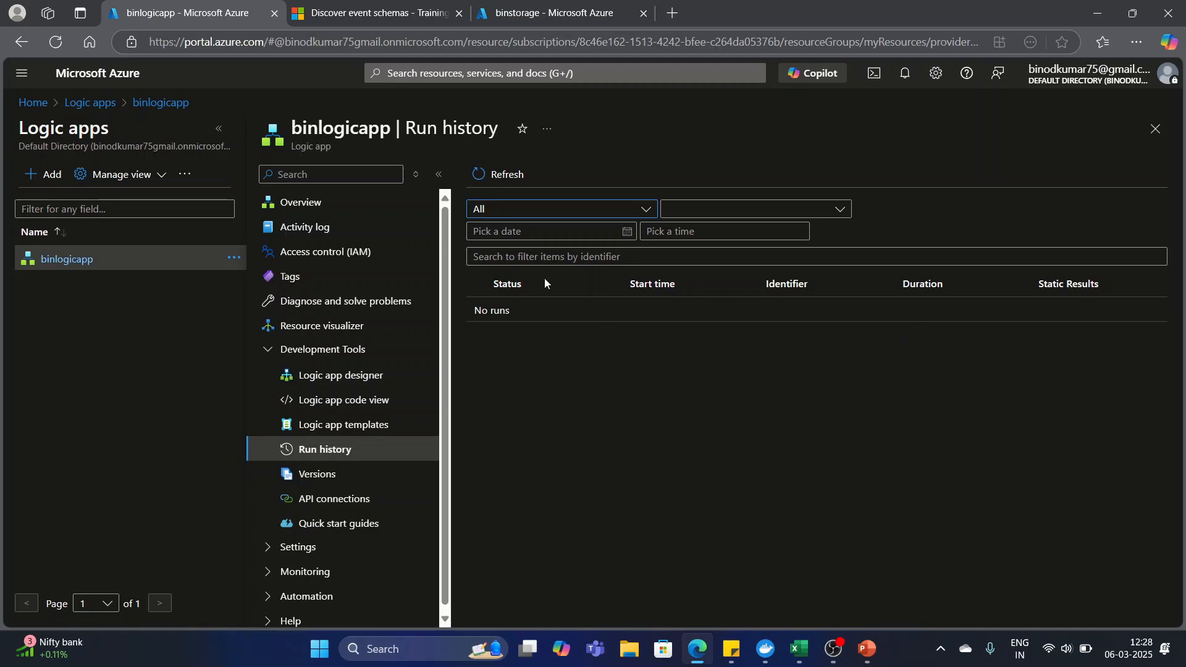
Switch to the binstorage browser tab, clear the menu search and open the img container from the blob service.
{"action": "left_click", "coordinate": [552, 9]}
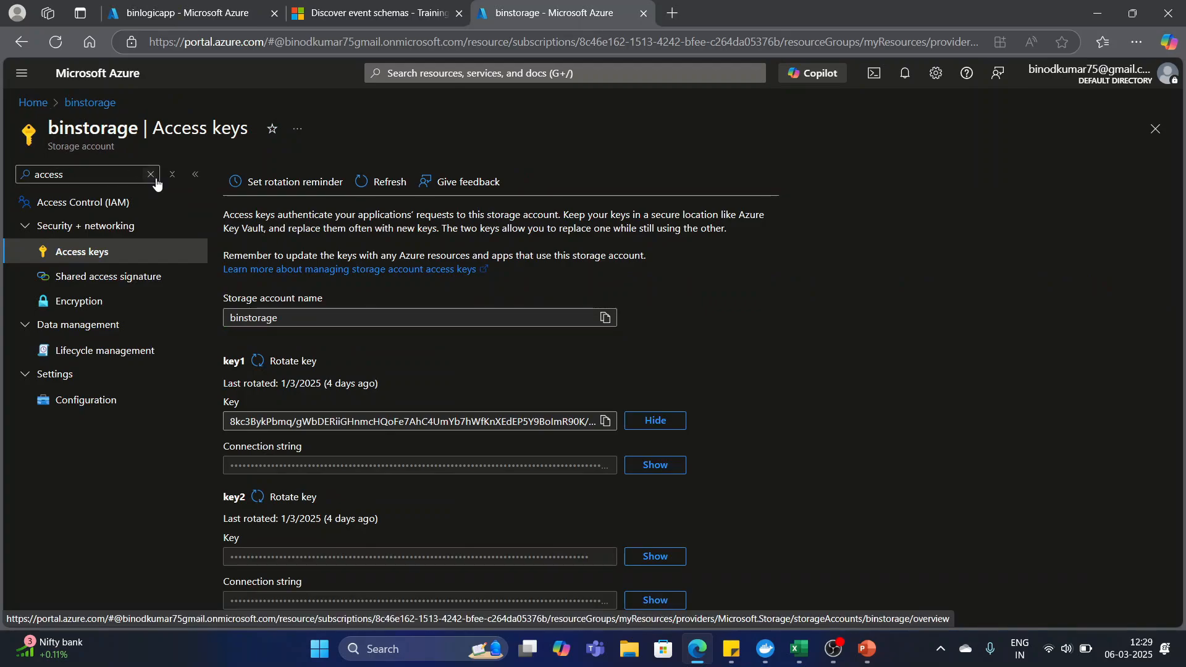
{"action": "left_click", "coordinate": [151, 175]}
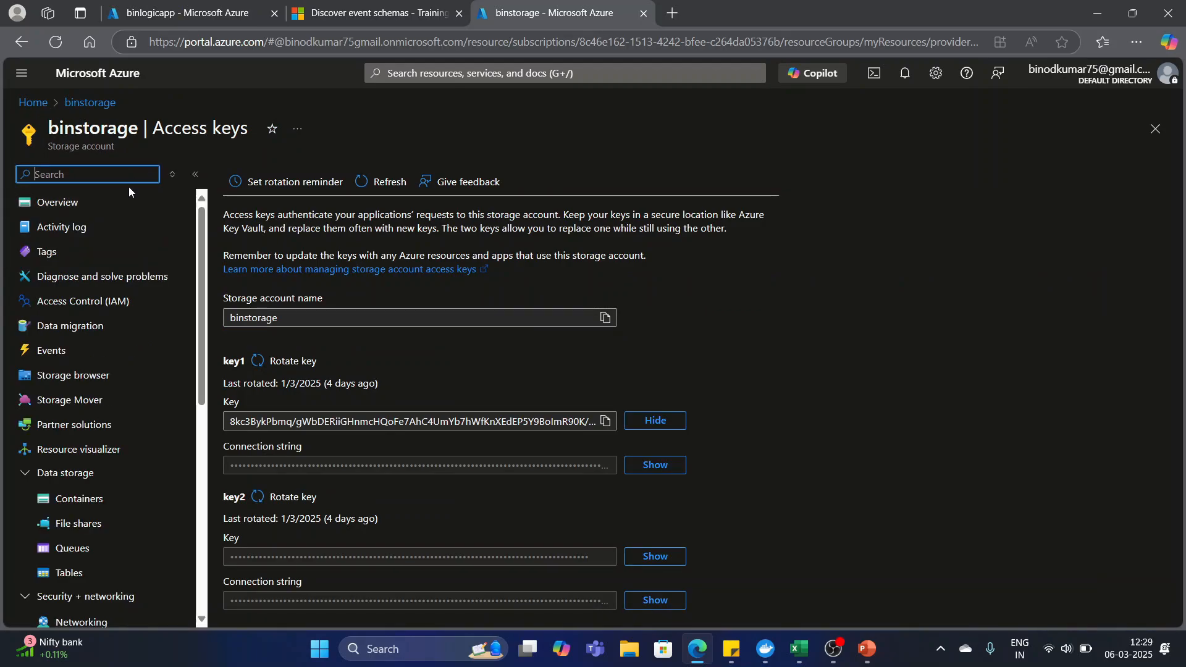
{"action": "left_click", "coordinate": [55, 209]}
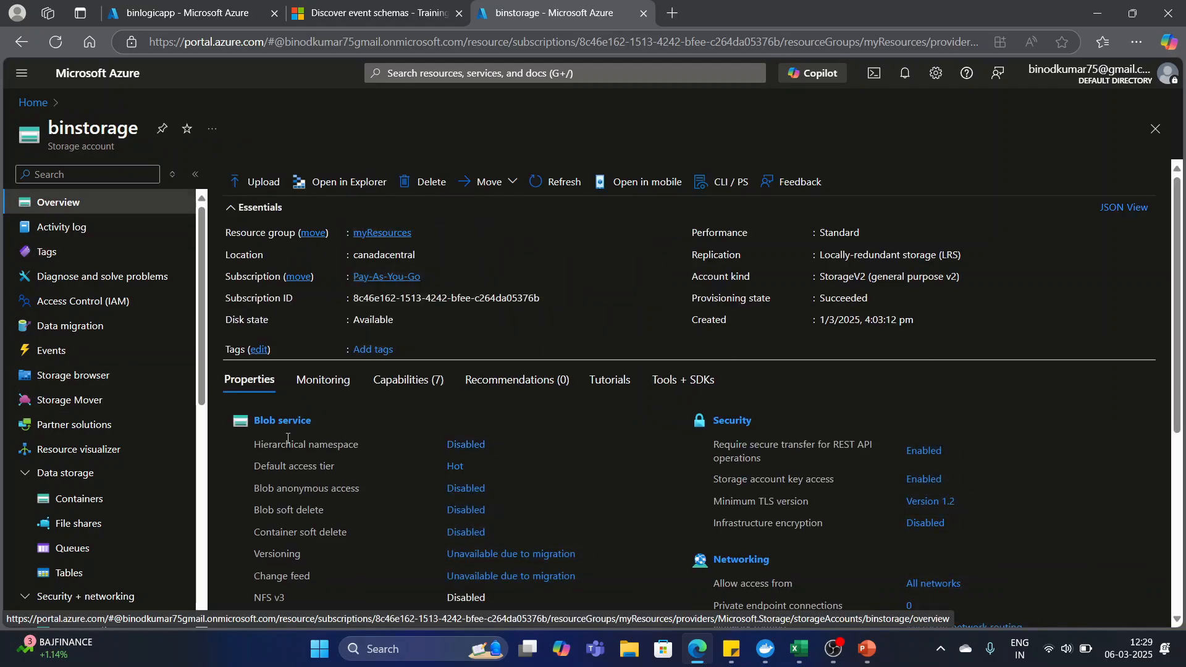
{"action": "left_click", "coordinate": [286, 426]}
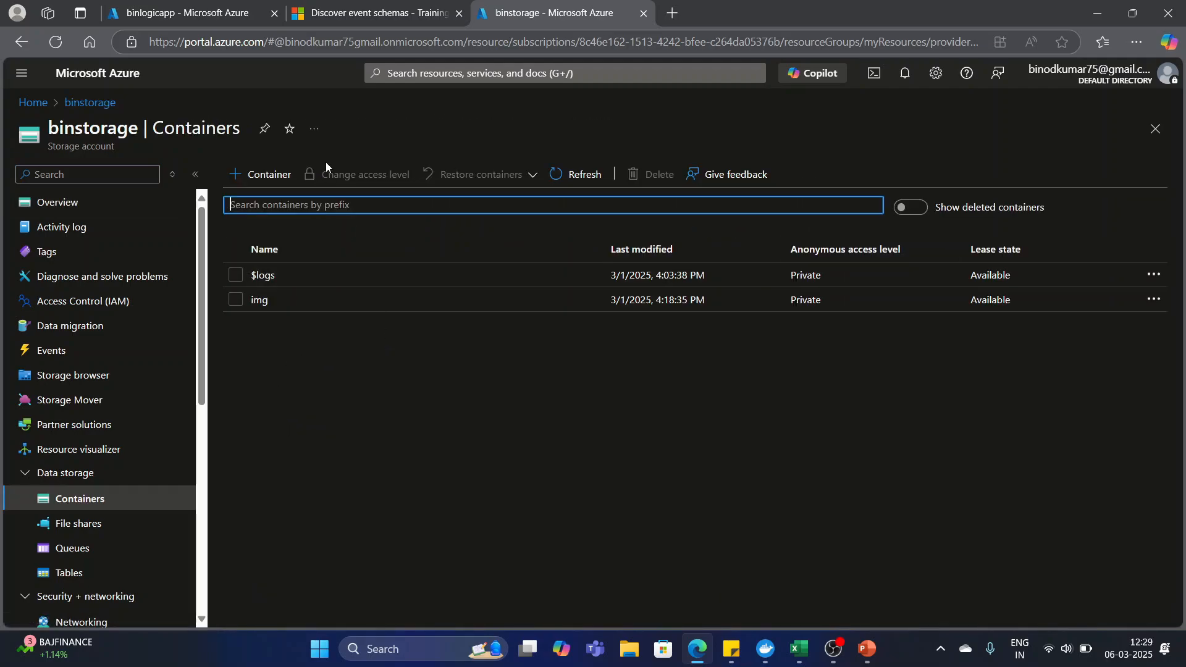
{"action": "left_click", "coordinate": [261, 300]}
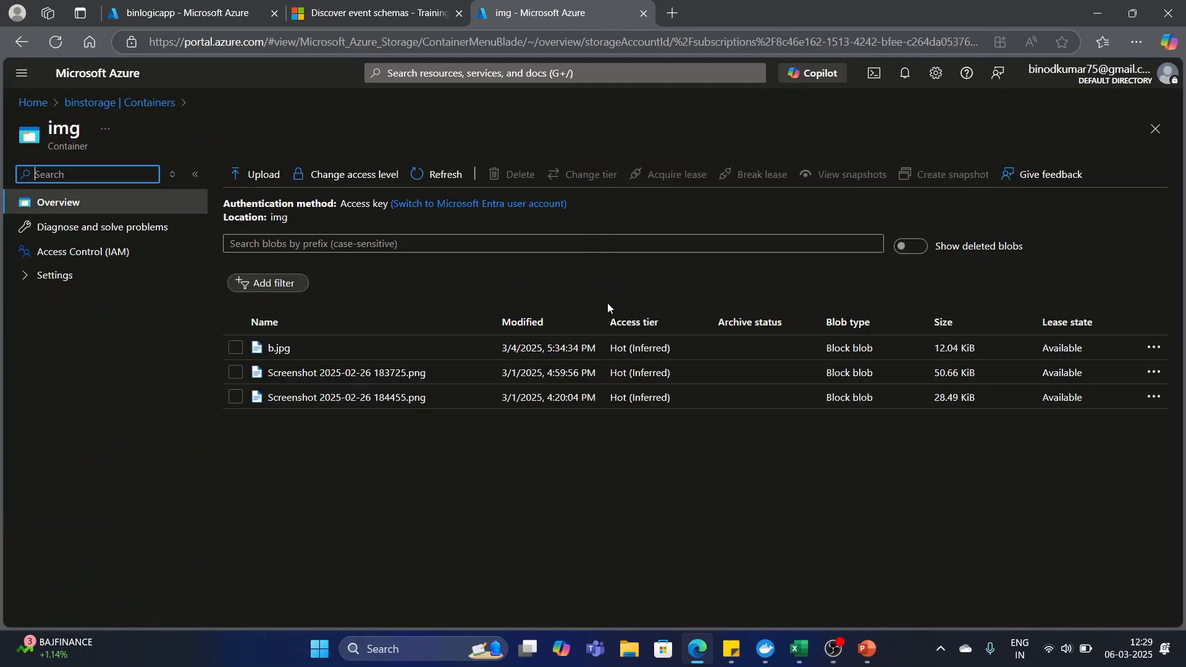
Upload Screenshot 2025-02-26 182029.png from the Screenshots folder to the img container, and refresh the run history of binlogicapp.
{"action": "left_click", "coordinate": [263, 176]}
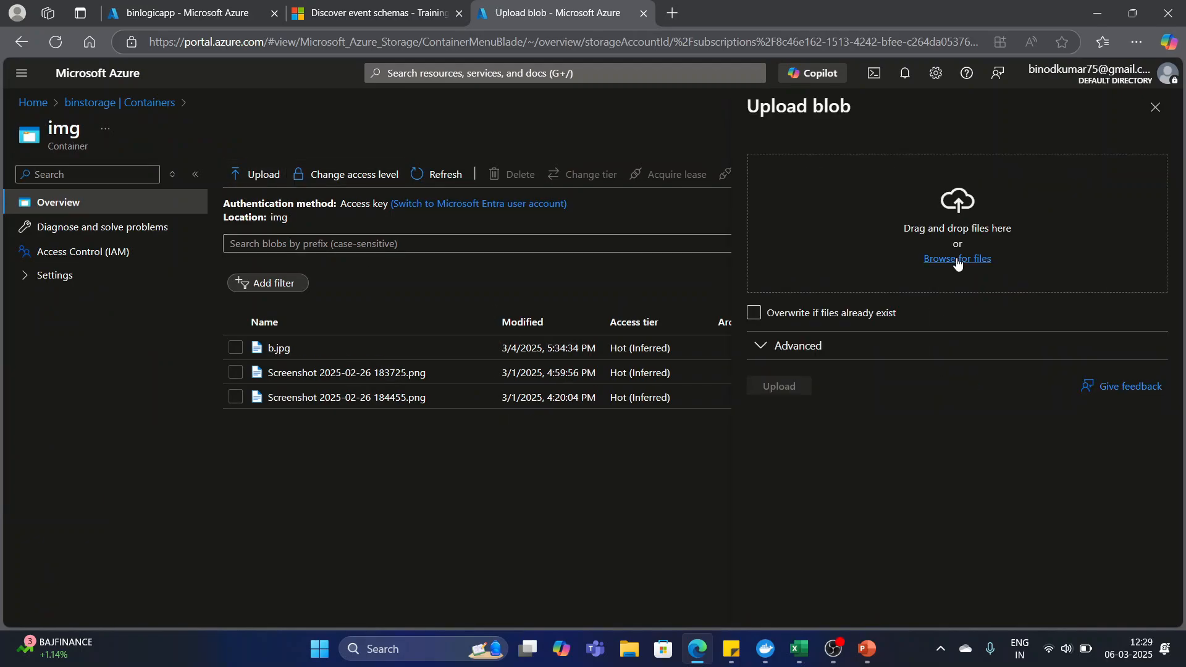
{"action": "left_click", "coordinate": [953, 262]}
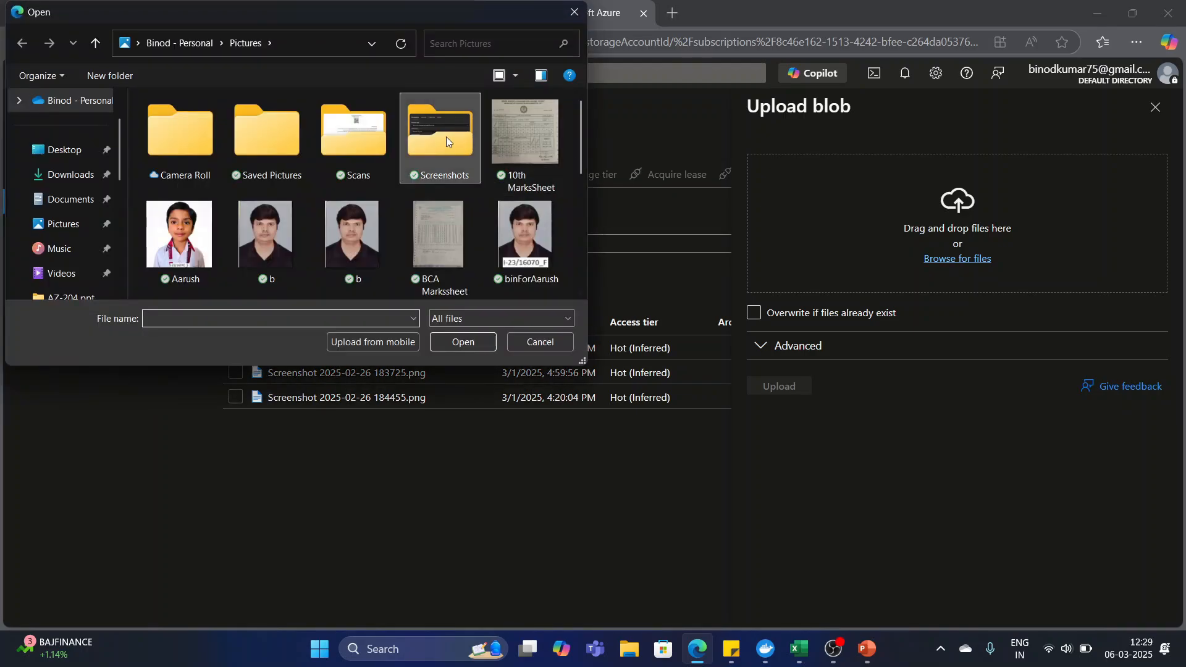
{"action": "double_click", "coordinate": [447, 138]}
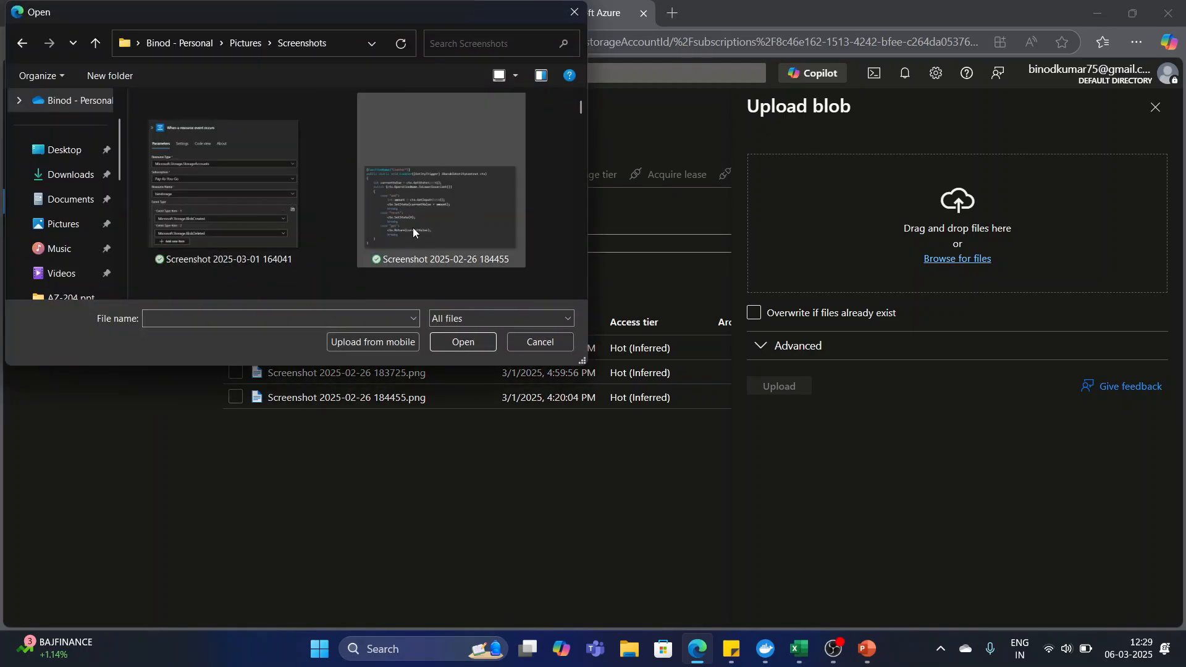
{"action": "left_click", "coordinate": [456, 240]}
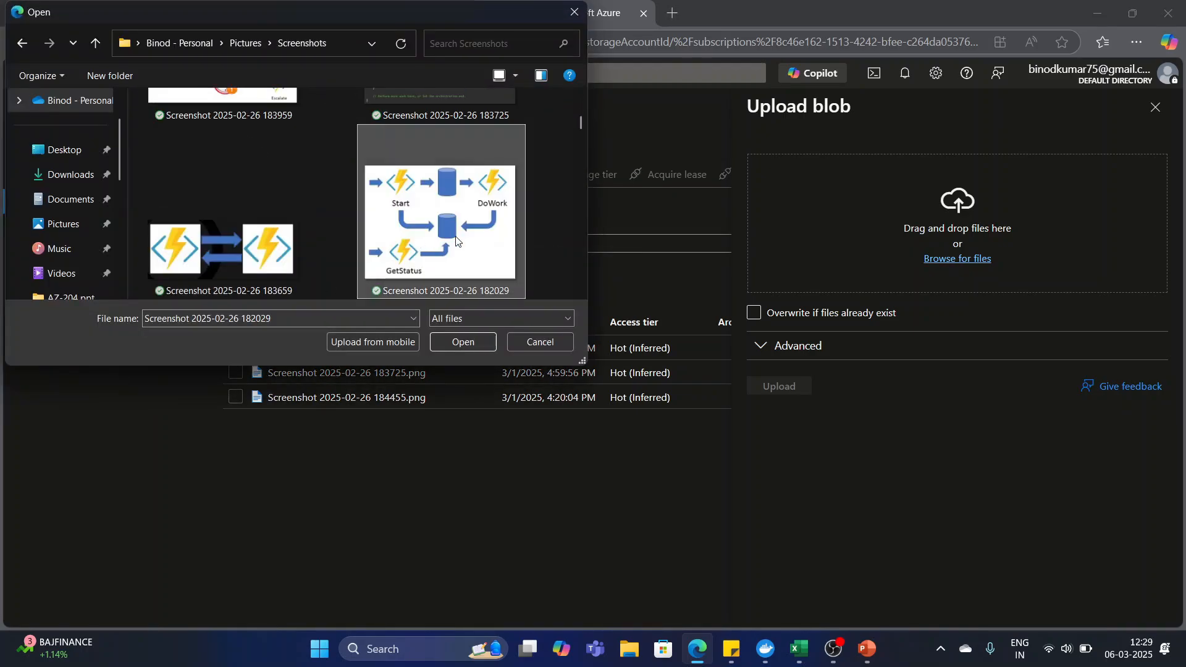
{"action": "left_click", "coordinate": [463, 342]}
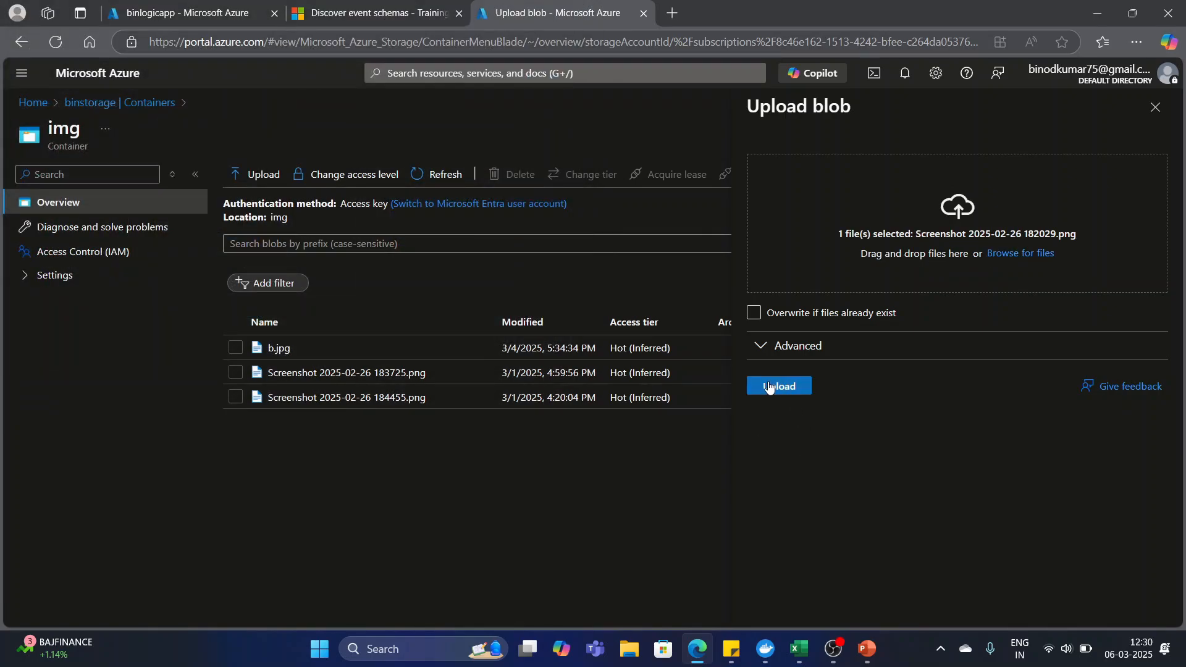
{"action": "left_click", "coordinate": [770, 383]}
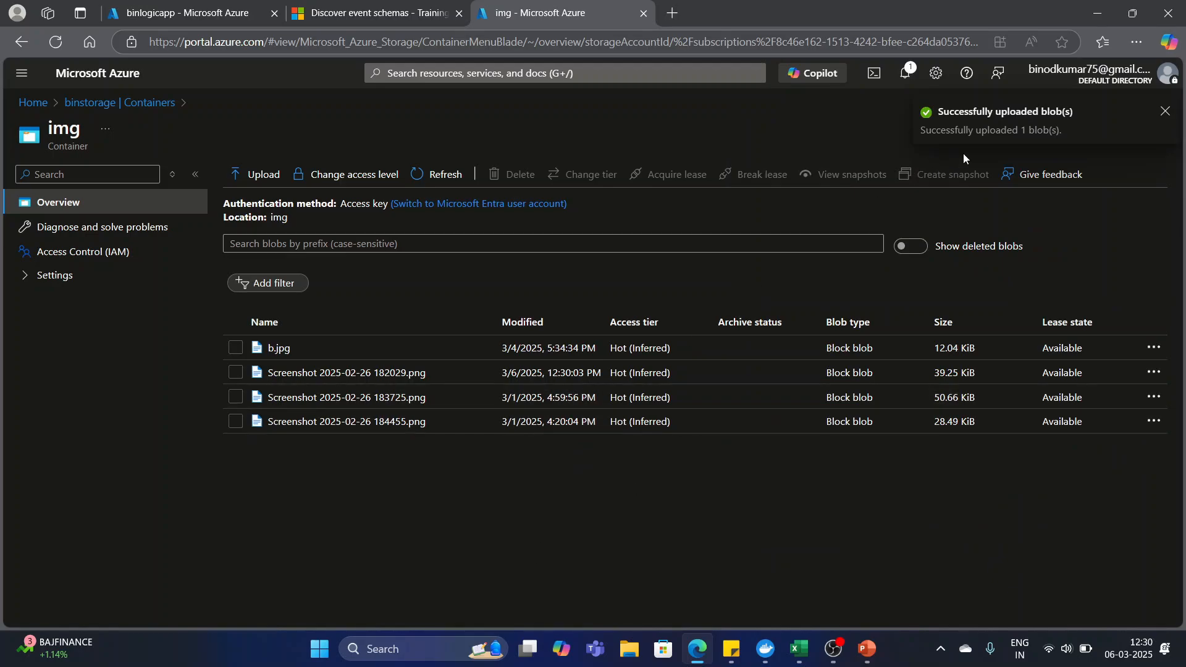
{"action": "left_click", "coordinate": [162, 10]}
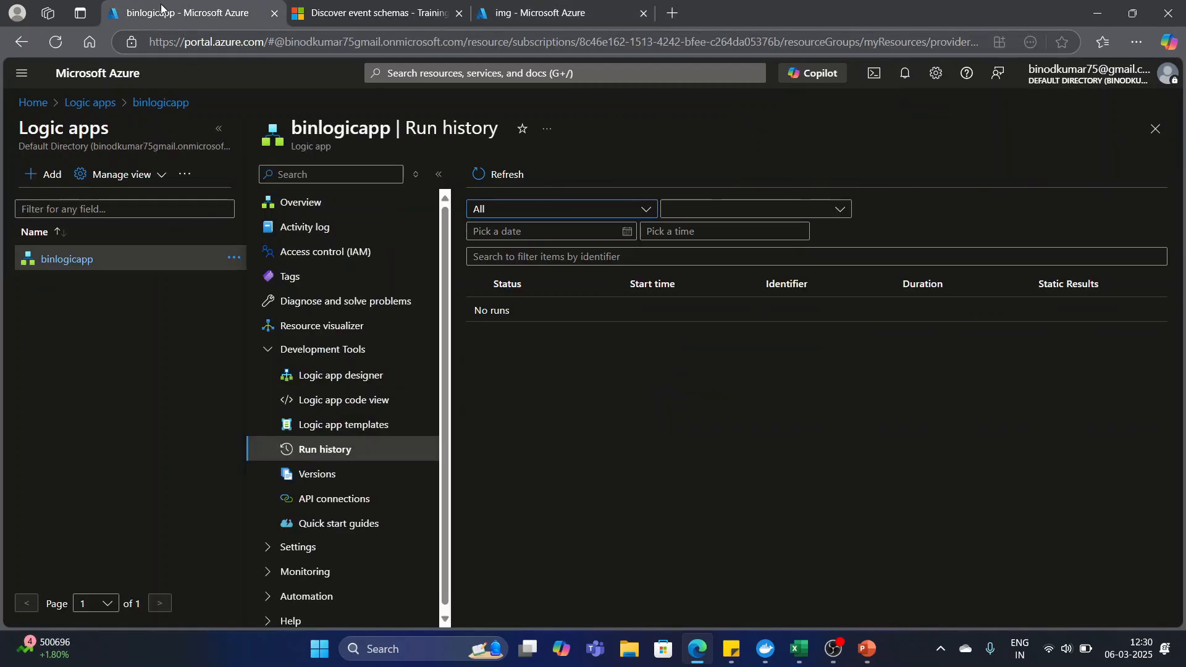
{"action": "left_click", "coordinate": [500, 175]}
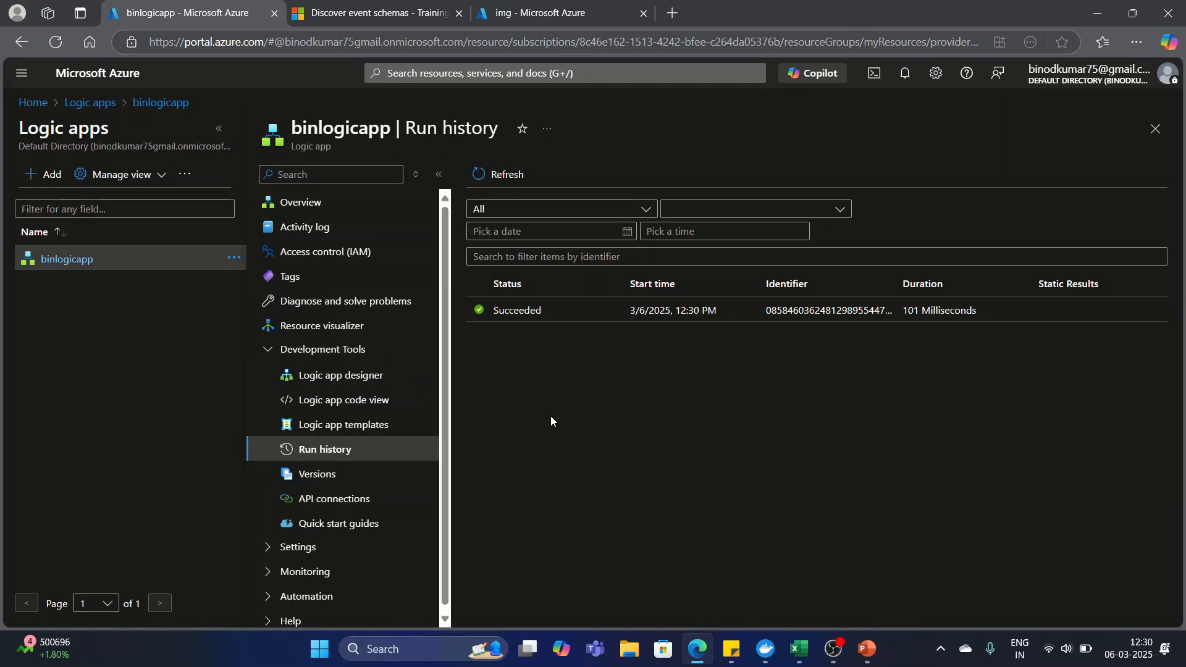
Upload Screenshot 2025-02-26 180847.png as another blob to the img container, and refresh binlogicapp's run history again.
{"action": "left_click", "coordinate": [552, 12]}
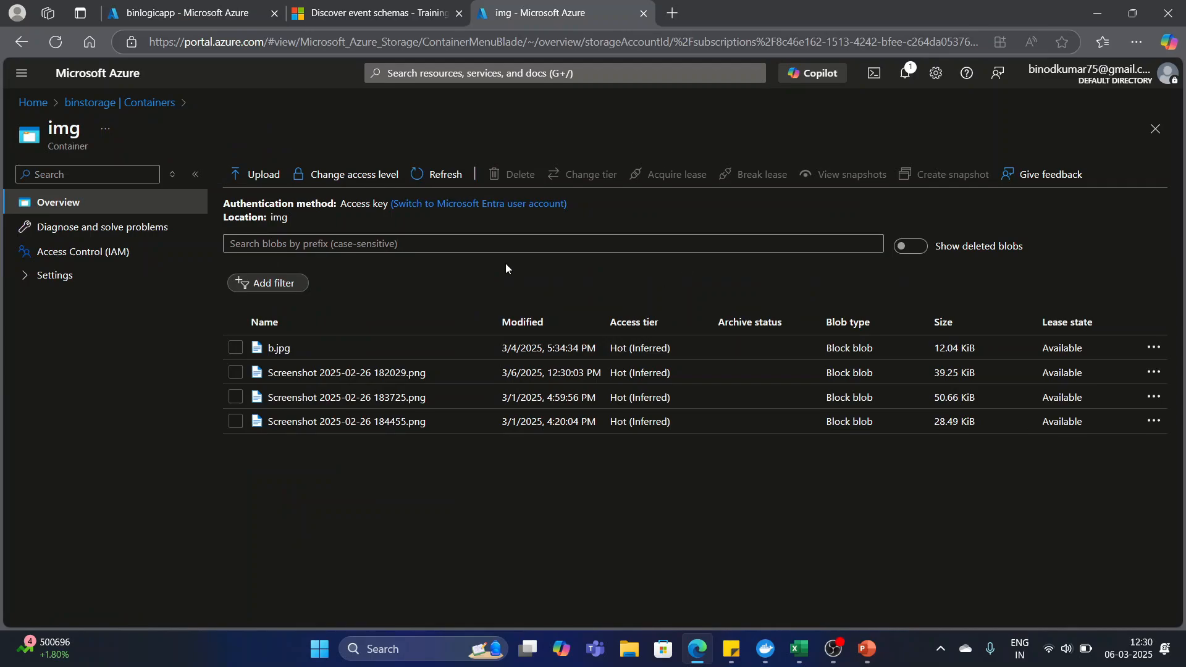
{"action": "left_click", "coordinate": [262, 175]}
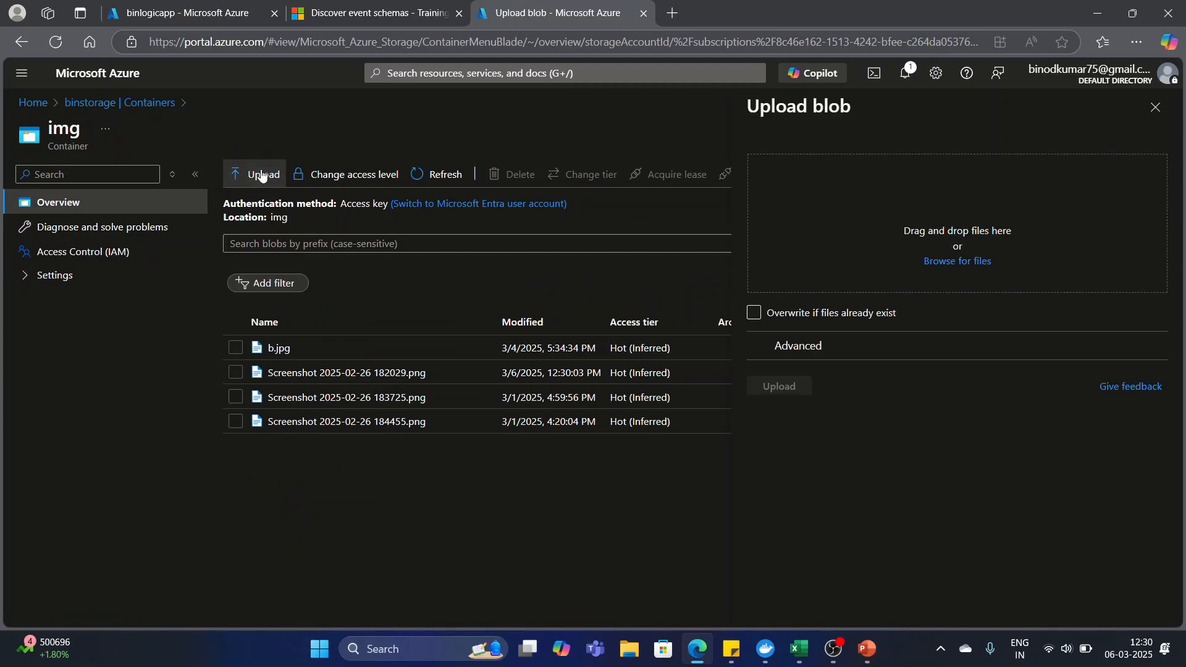
{"action": "left_click", "coordinate": [951, 258]}
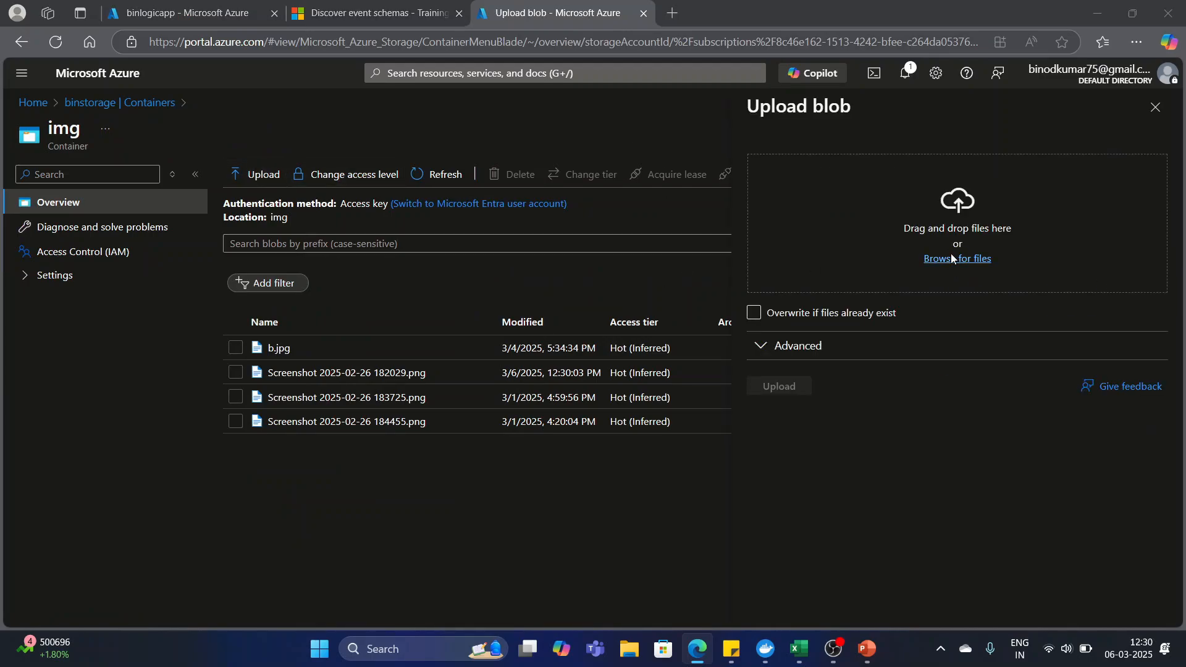
{"action": "scroll", "coordinate": [401, 210], "scroll_direction": "down", "scroll_amount": 3}
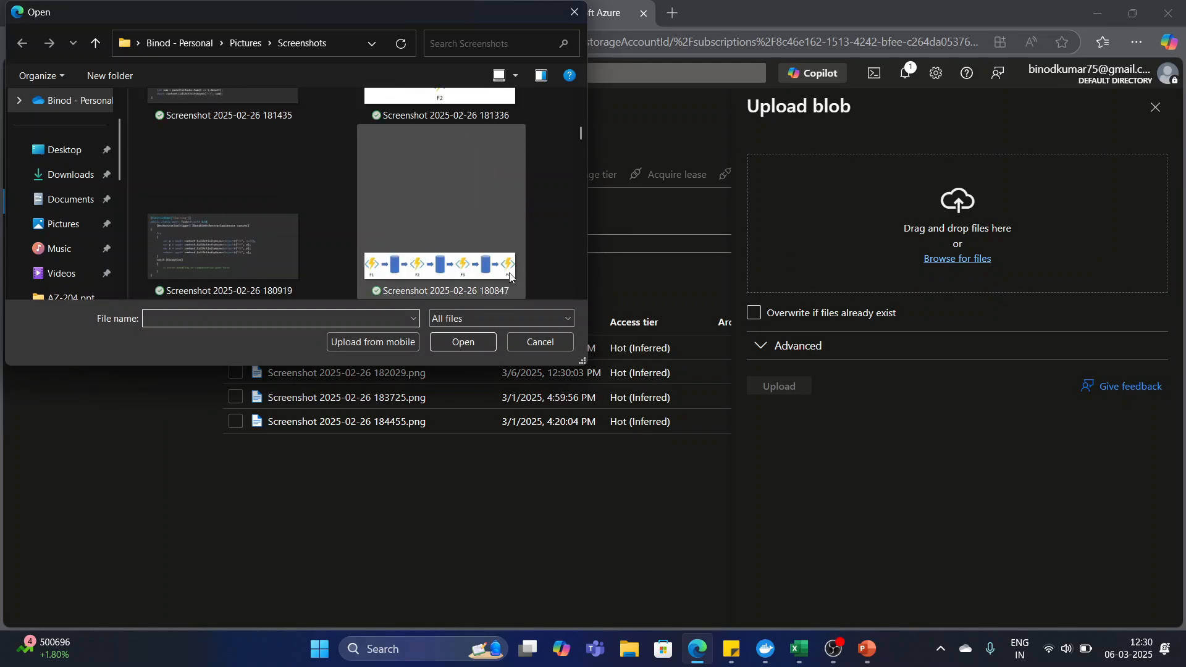
{"action": "left_click", "coordinate": [406, 232]}
{"action": "left_click", "coordinate": [462, 341]}
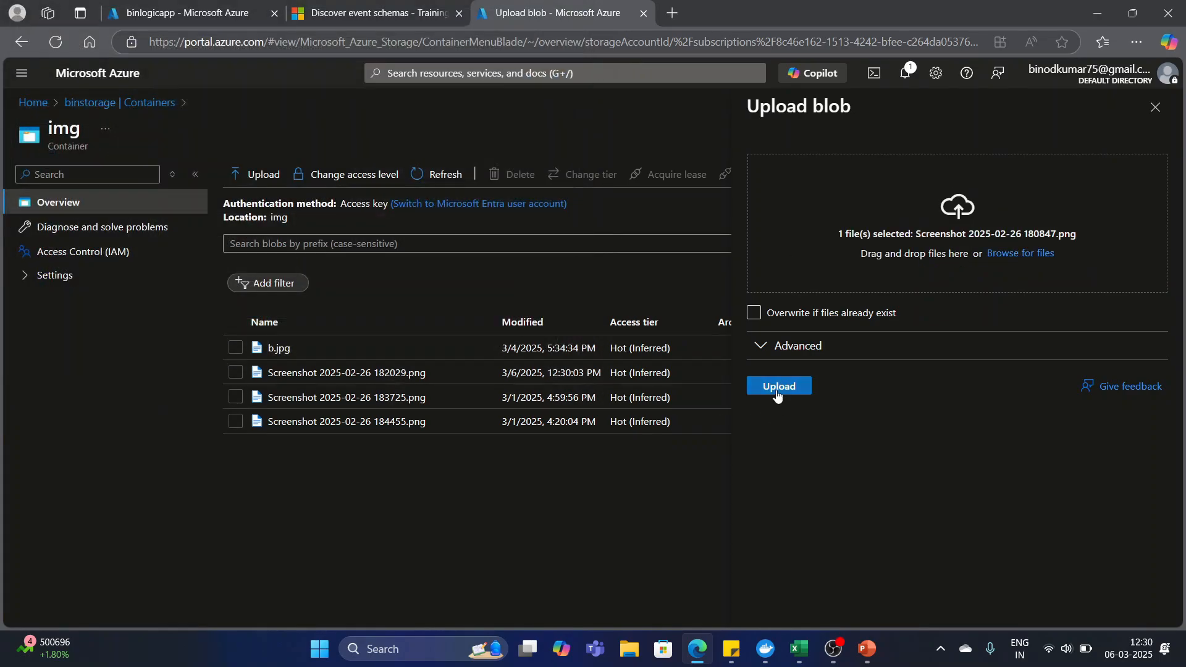
{"action": "left_click", "coordinate": [776, 391]}
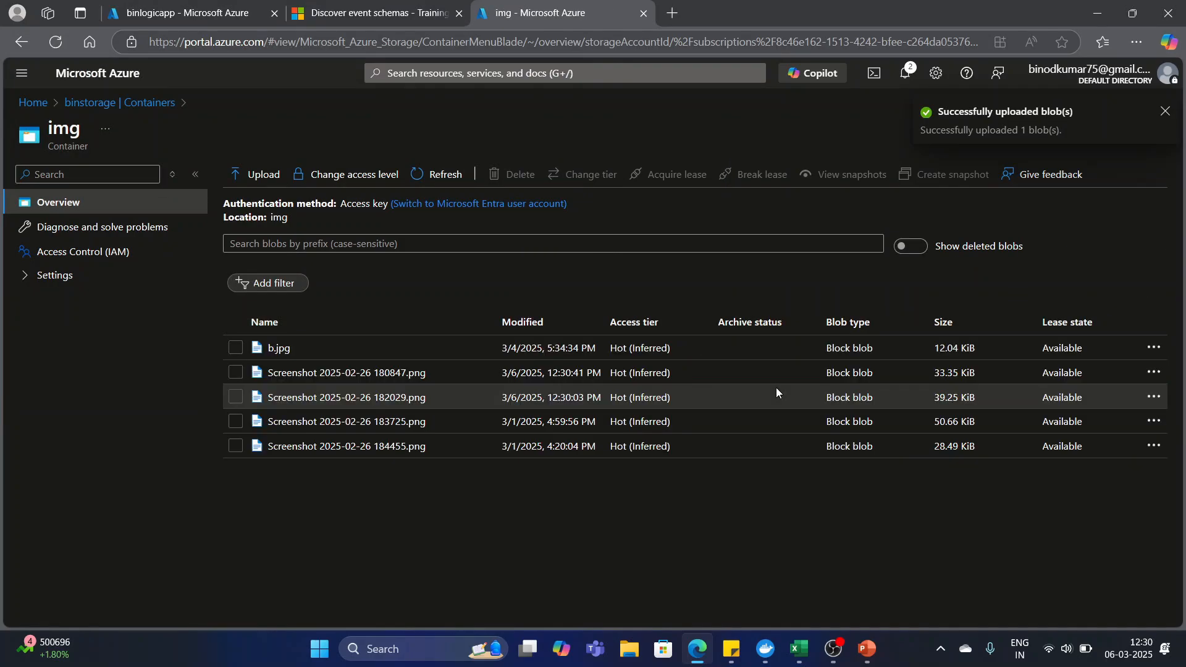
{"action": "left_click", "coordinate": [175, 12]}
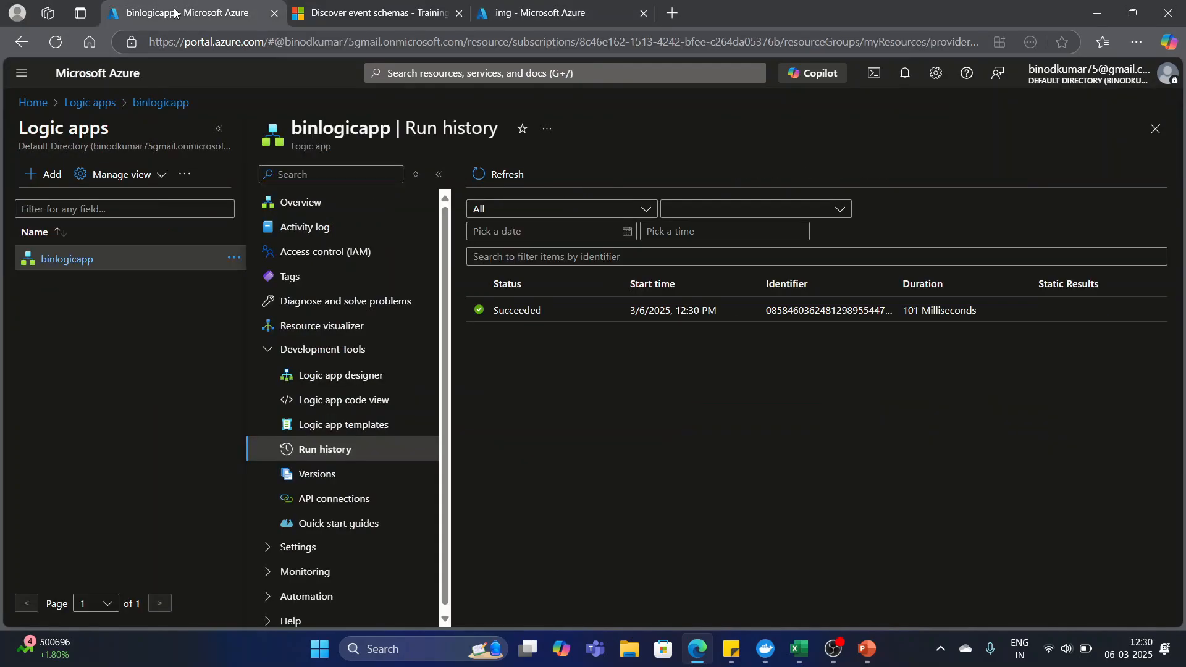
{"action": "left_click", "coordinate": [501, 175]}
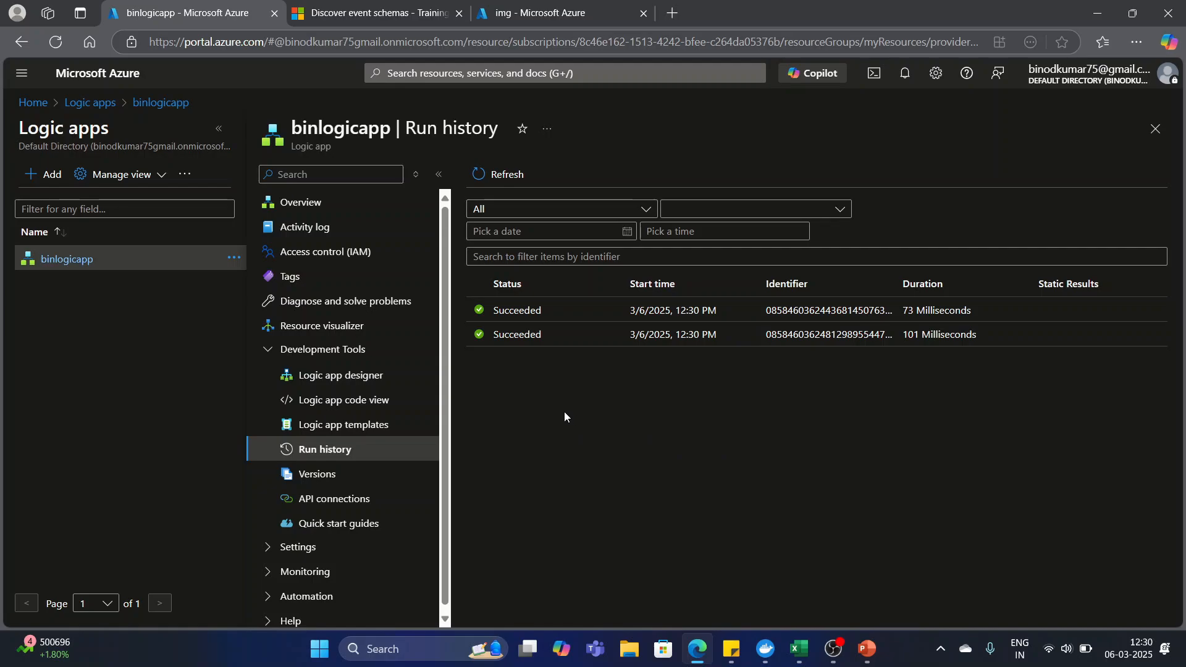
Open the latest run of binlogicapp and examine the resource event trigger's inputs and output event data, including the blob URL.
{"action": "left_click", "coordinate": [522, 314]}
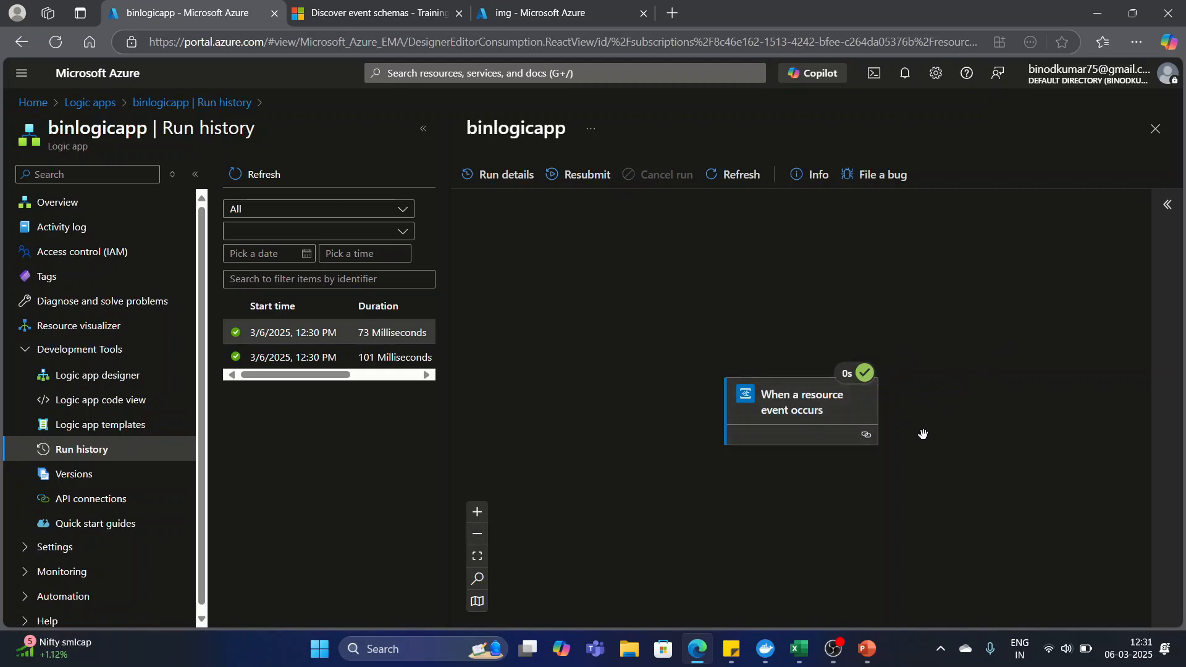
{"action": "left_click", "coordinate": [779, 402]}
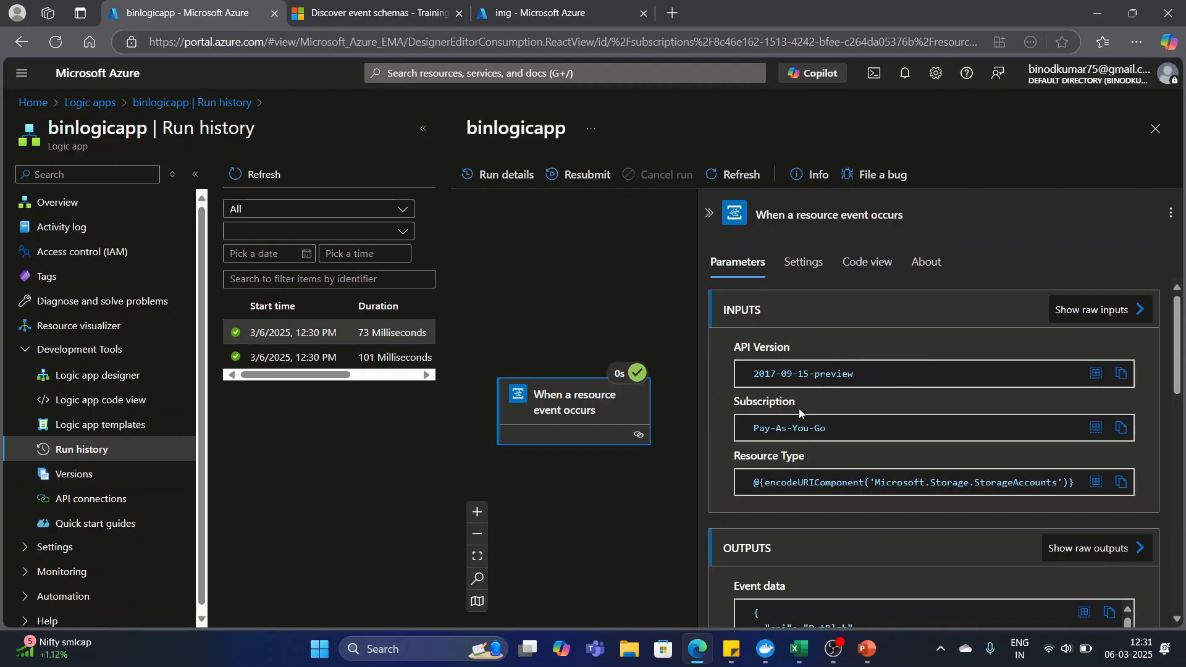
{"action": "scroll", "coordinate": [798, 409], "scroll_direction": "down", "scroll_amount": 1}
{"action": "scroll", "coordinate": [815, 402], "scroll_direction": "down", "scroll_amount": 1}
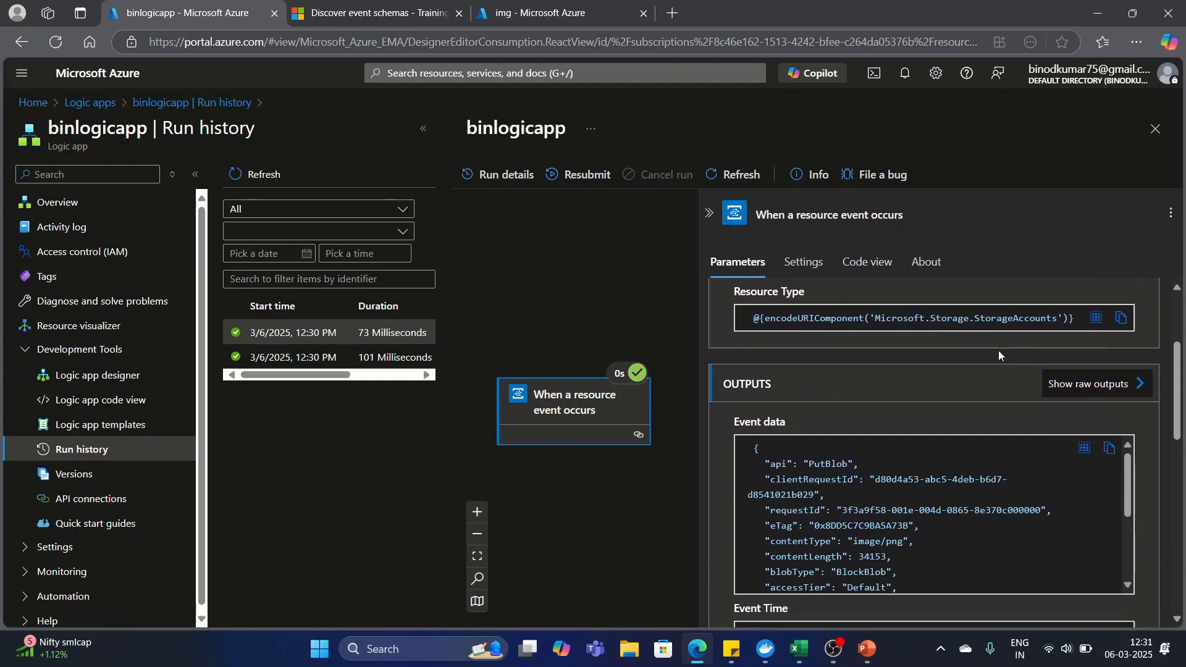
{"action": "scroll", "coordinate": [998, 350], "scroll_direction": "down", "scroll_amount": 1}
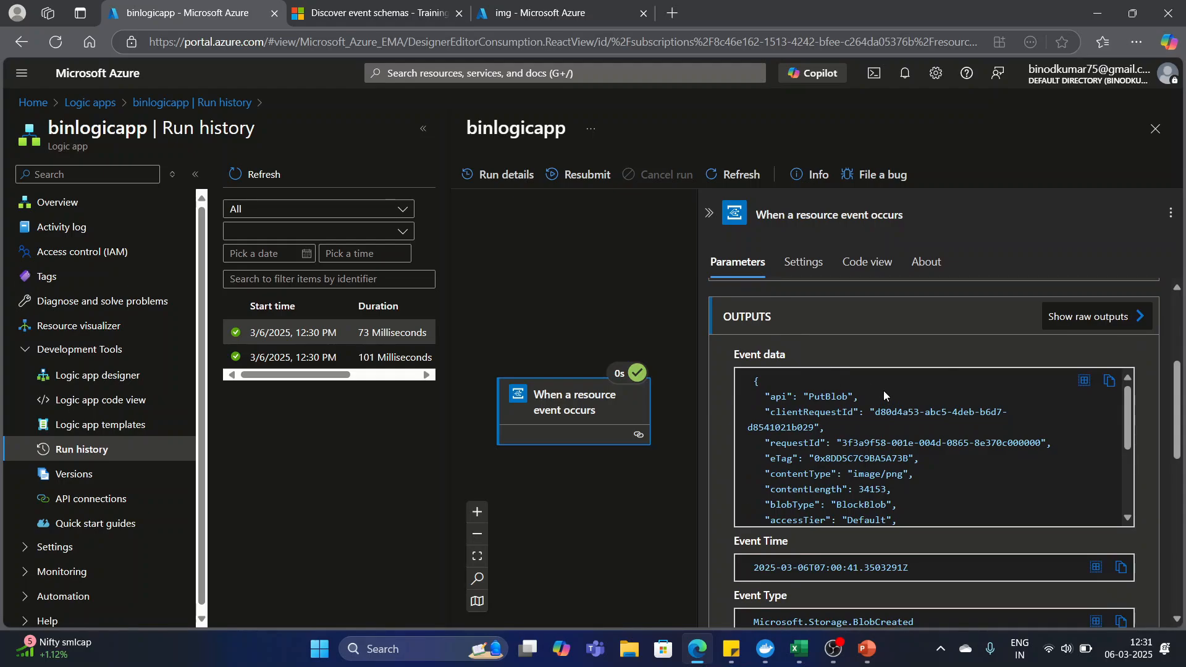
{"action": "scroll", "coordinate": [879, 401], "scroll_direction": "down", "scroll_amount": 3}
{"action": "scroll", "coordinate": [872, 406], "scroll_direction": "up", "scroll_amount": 3}
{"action": "scroll", "coordinate": [816, 420], "scroll_direction": "down", "scroll_amount": 2}
{"action": "scroll", "coordinate": [811, 424], "scroll_direction": "down", "scroll_amount": 2}
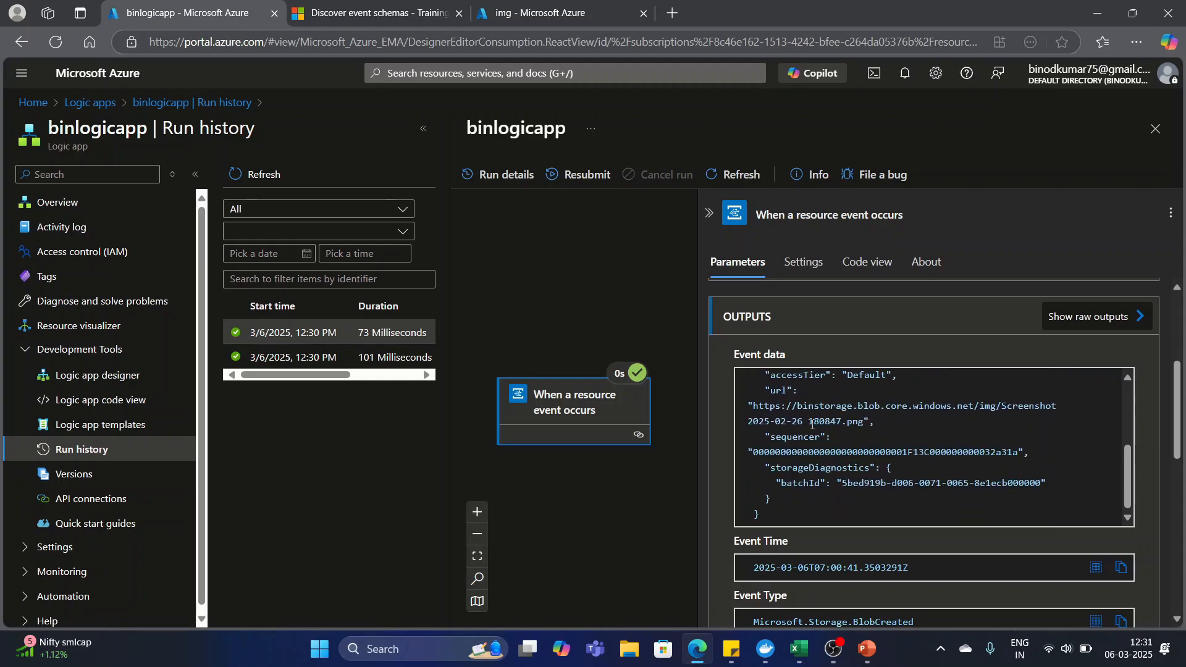
{"action": "scroll", "coordinate": [813, 425], "scroll_direction": "down", "scroll_amount": 1}
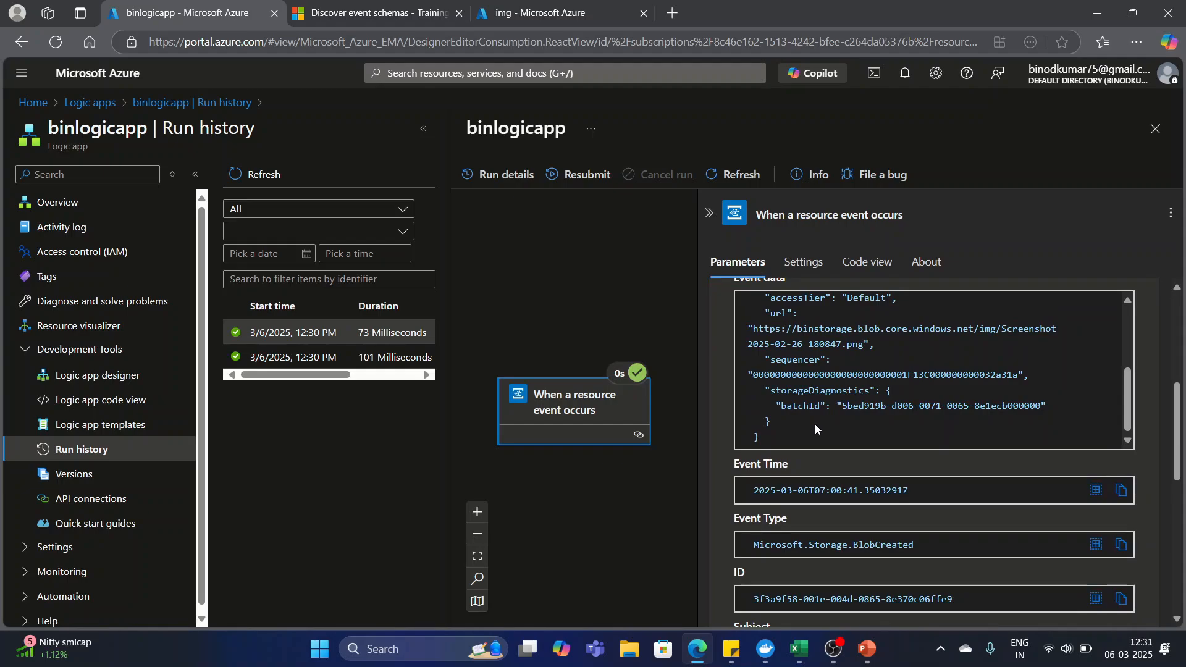
{"action": "scroll", "coordinate": [814, 427], "scroll_direction": "up", "scroll_amount": 4}
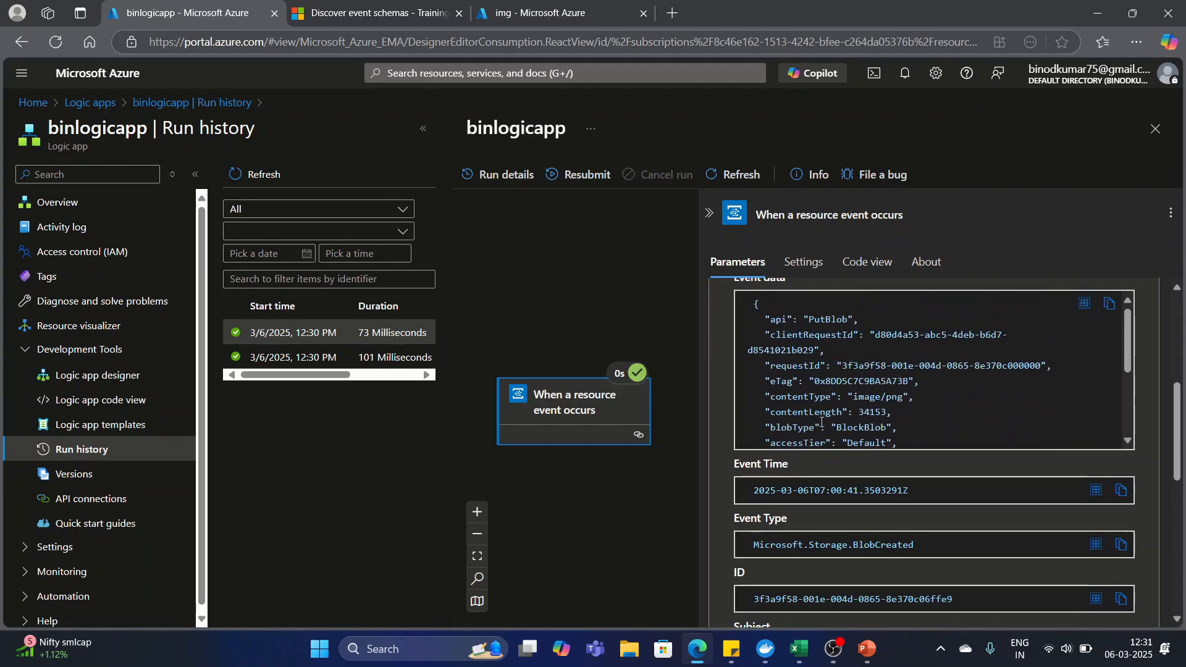
{"action": "scroll", "coordinate": [813, 346], "scroll_direction": "down", "scroll_amount": 1}
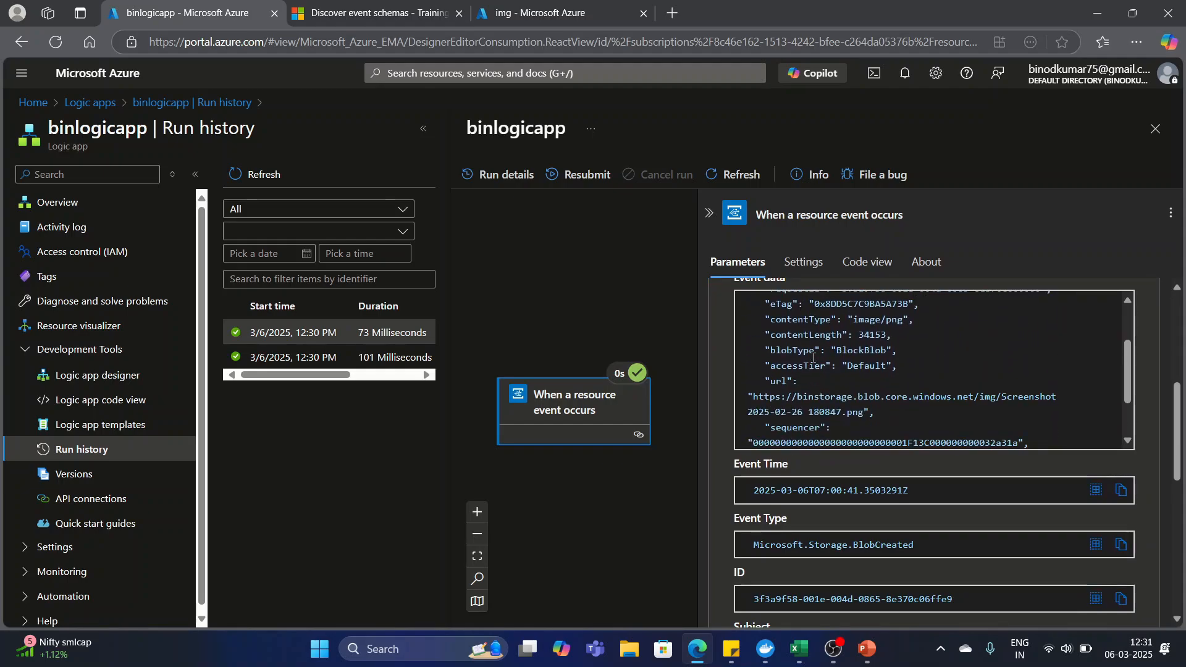
{"action": "scroll", "coordinate": [837, 432], "scroll_direction": "down", "scroll_amount": 2}
{"action": "scroll", "coordinate": [839, 446], "scroll_direction": "down", "scroll_amount": 2}
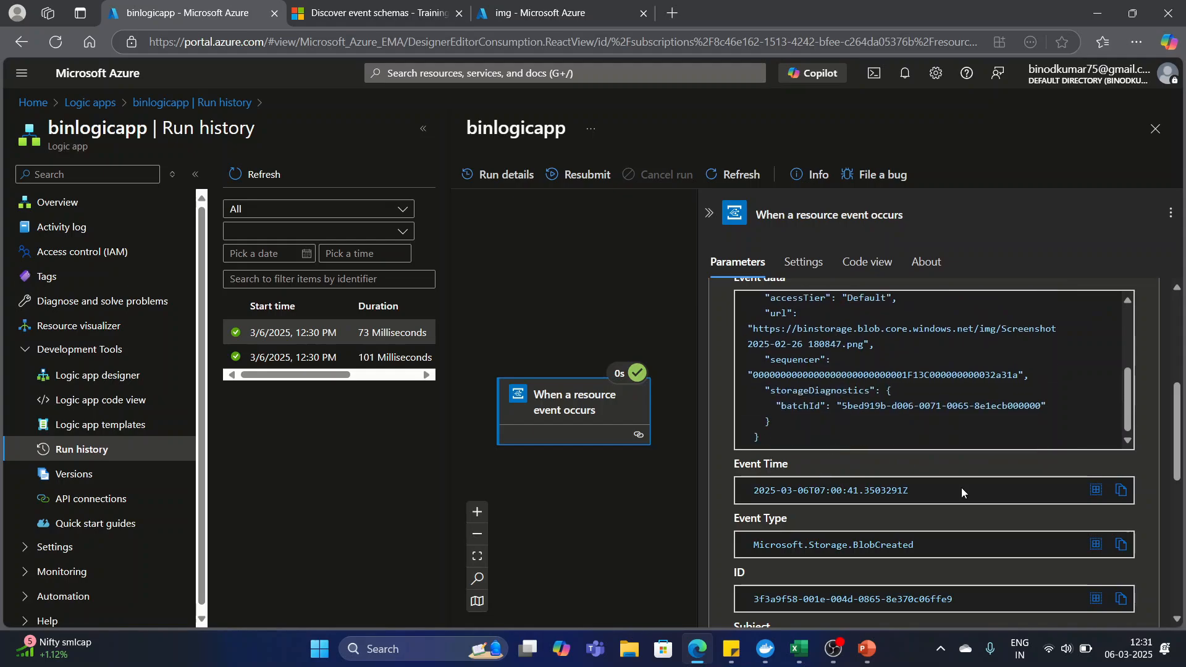
Review the trigger's event type, subject, topic and run properties, and return to the beginning of the event data.
{"action": "left_click_drag", "start_coordinate": [1176, 434], "coordinate": [1175, 492]}
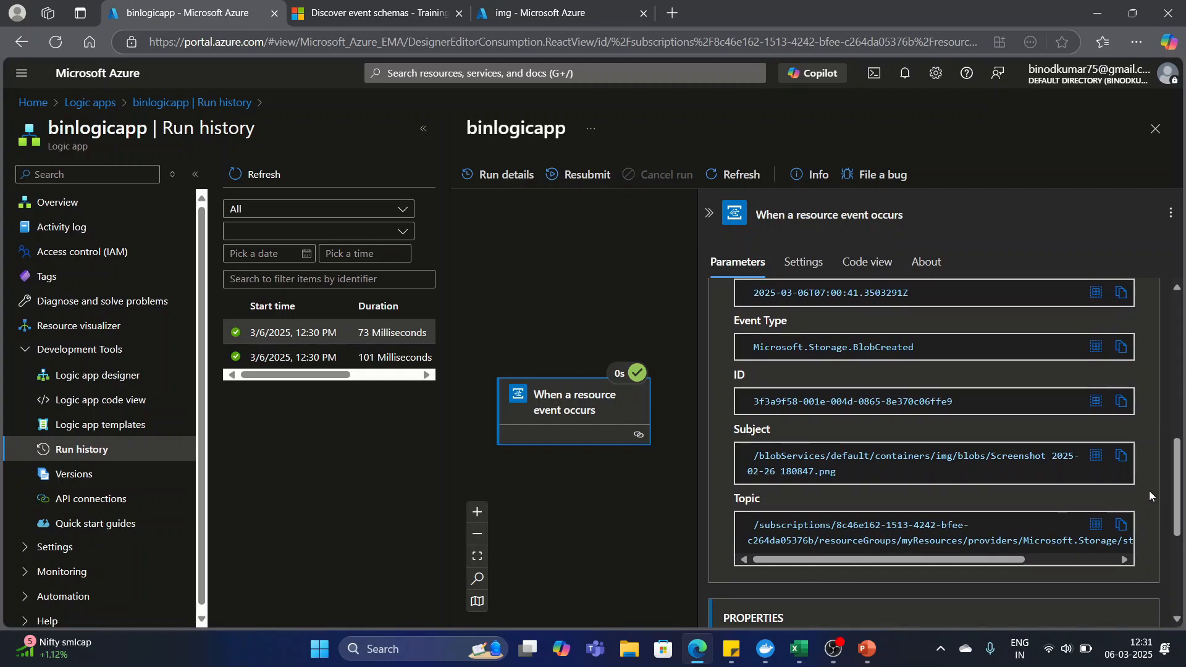
{"action": "left_click_drag", "start_coordinate": [1177, 480], "coordinate": [1182, 559]}
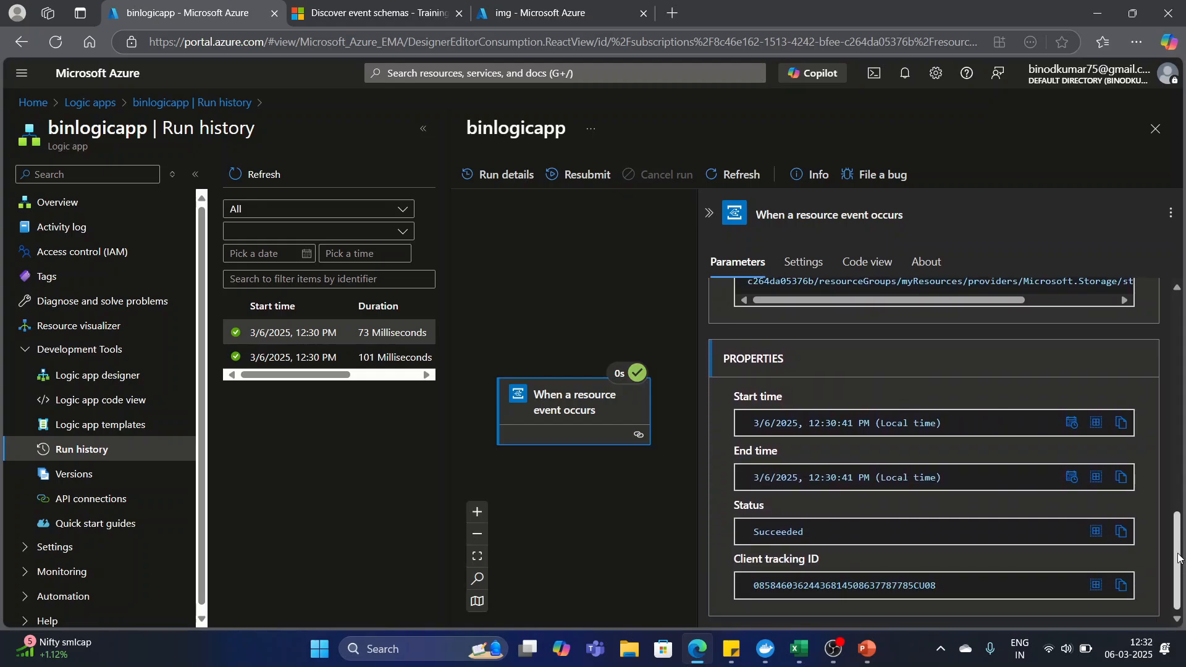
{"action": "left_click_drag", "start_coordinate": [1182, 569], "coordinate": [1182, 399]}
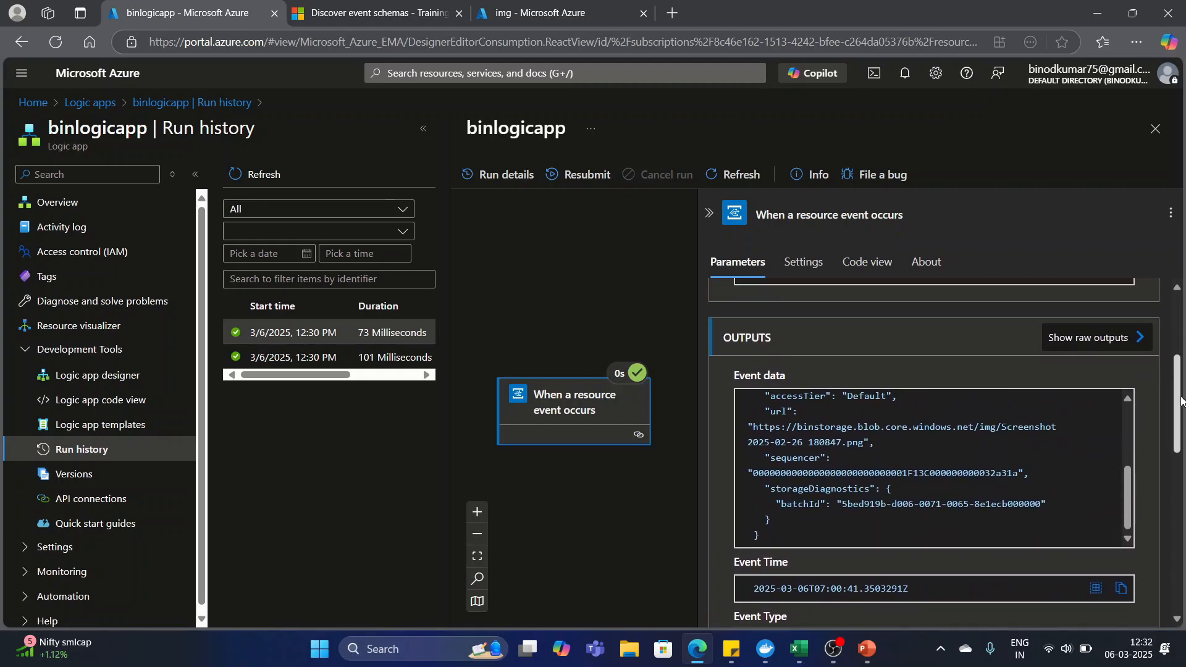
{"action": "scroll", "coordinate": [975, 442], "scroll_direction": "up", "scroll_amount": 3}
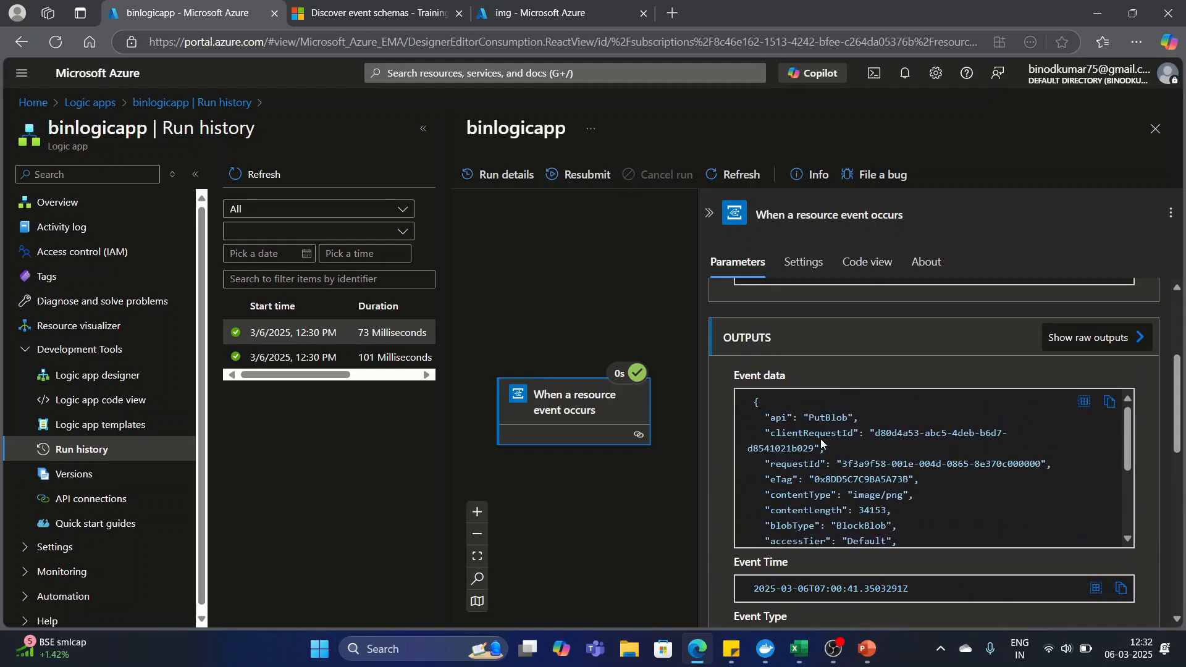
Switch to the Discover event schemas page and read the event schema example and the event properties table.
{"action": "left_click", "coordinate": [343, 13]}
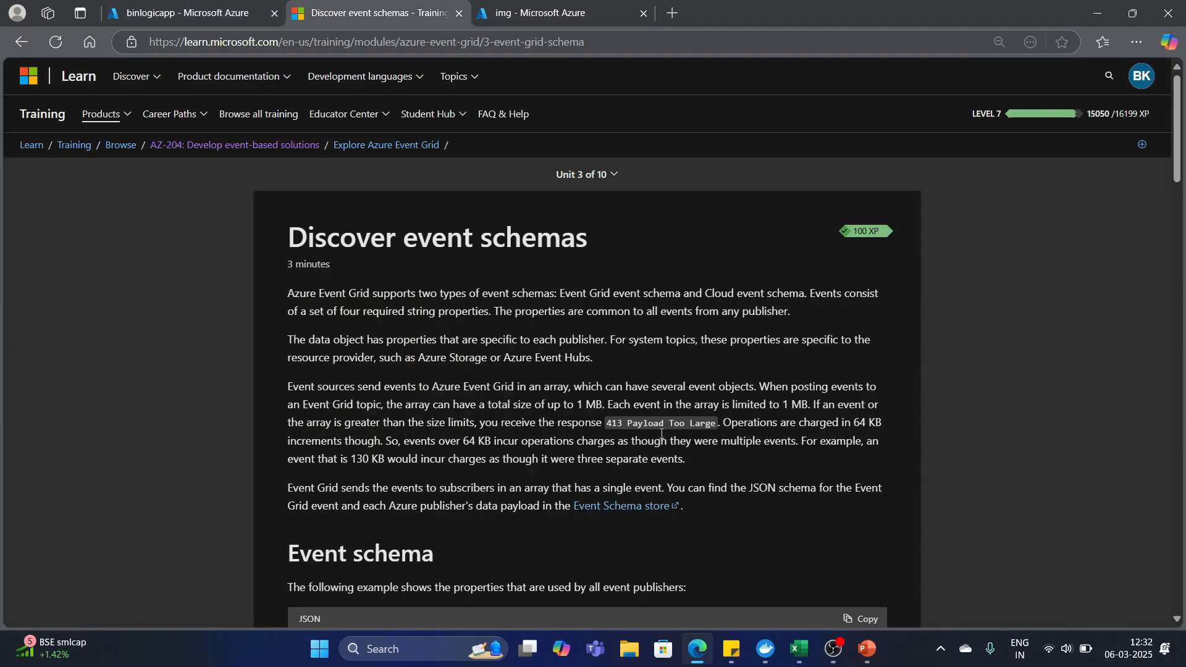
{"action": "scroll", "coordinate": [487, 343], "scroll_direction": "down", "scroll_amount": 6}
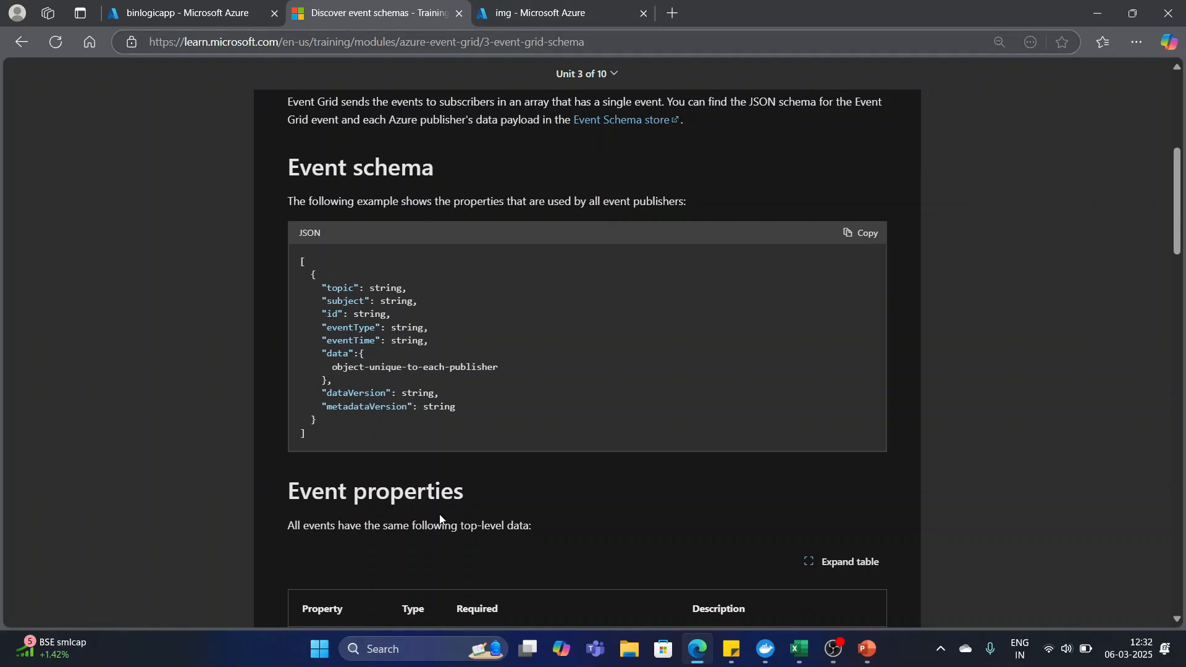
{"action": "scroll", "coordinate": [404, 362], "scroll_direction": "down", "scroll_amount": 1}
{"action": "scroll", "coordinate": [409, 363], "scroll_direction": "down", "scroll_amount": 5}
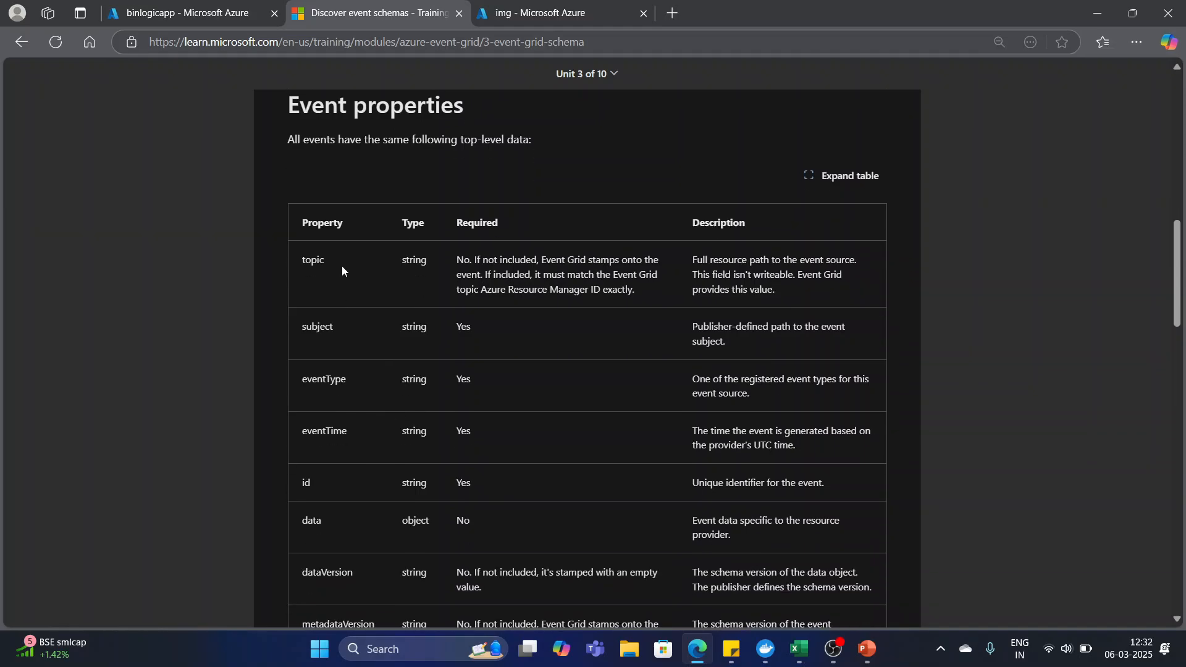
{"action": "scroll", "coordinate": [358, 416], "scroll_direction": "down", "scroll_amount": 1}
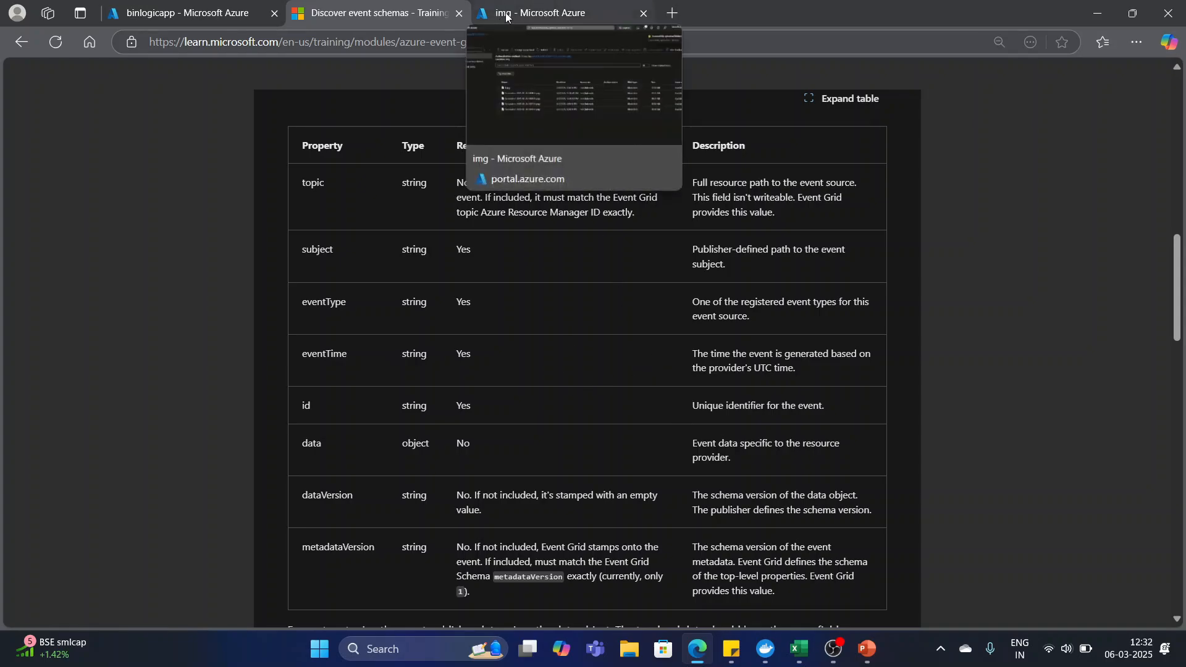
Return to the binlogicapp run and compare the trigger's event data, time, type, ID, subject and topic with the event schema.
{"action": "left_click", "coordinate": [167, 10]}
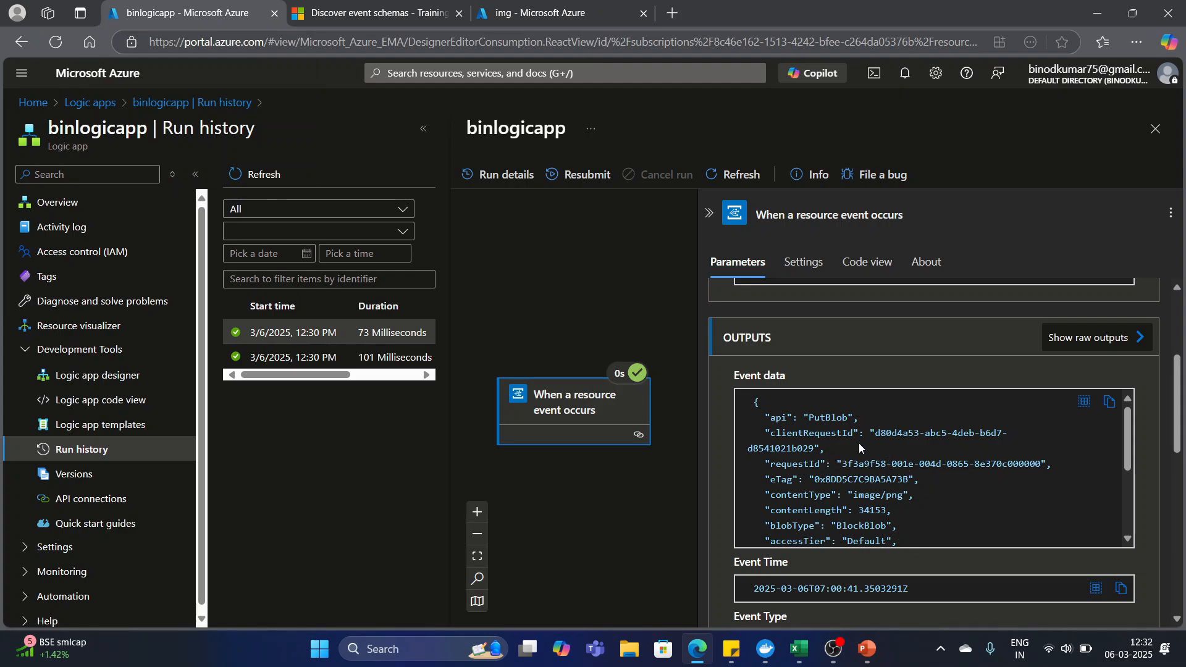
{"action": "scroll", "coordinate": [815, 486], "scroll_direction": "down", "scroll_amount": 2}
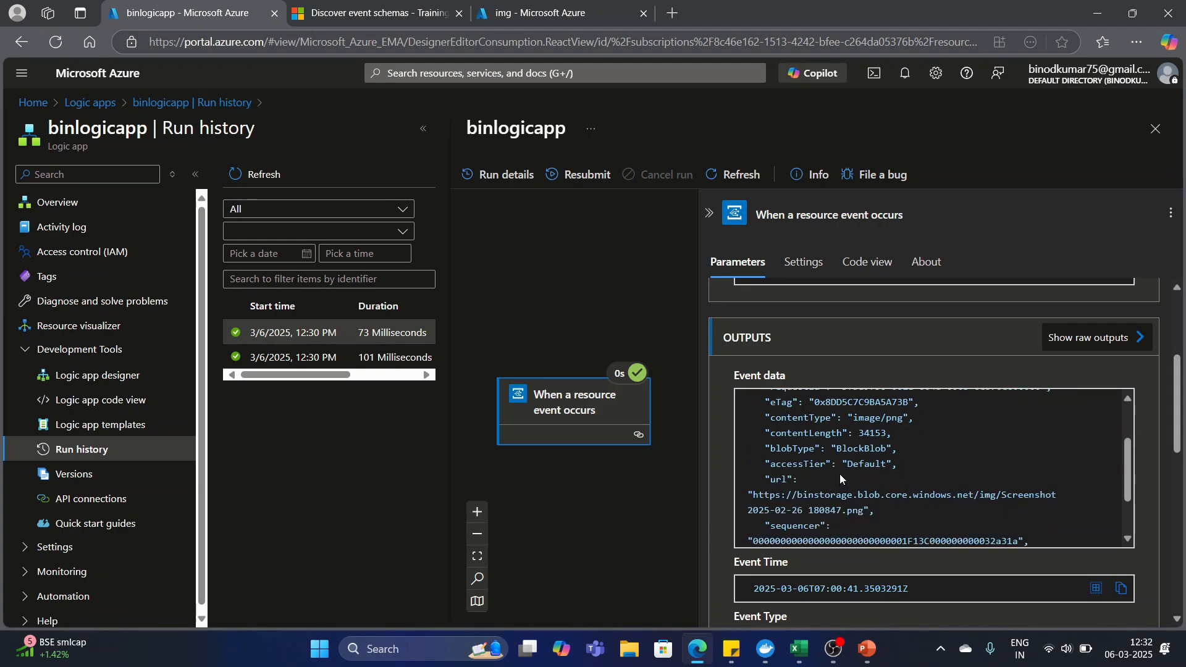
{"action": "scroll", "coordinate": [823, 469], "scroll_direction": "down", "scroll_amount": 2}
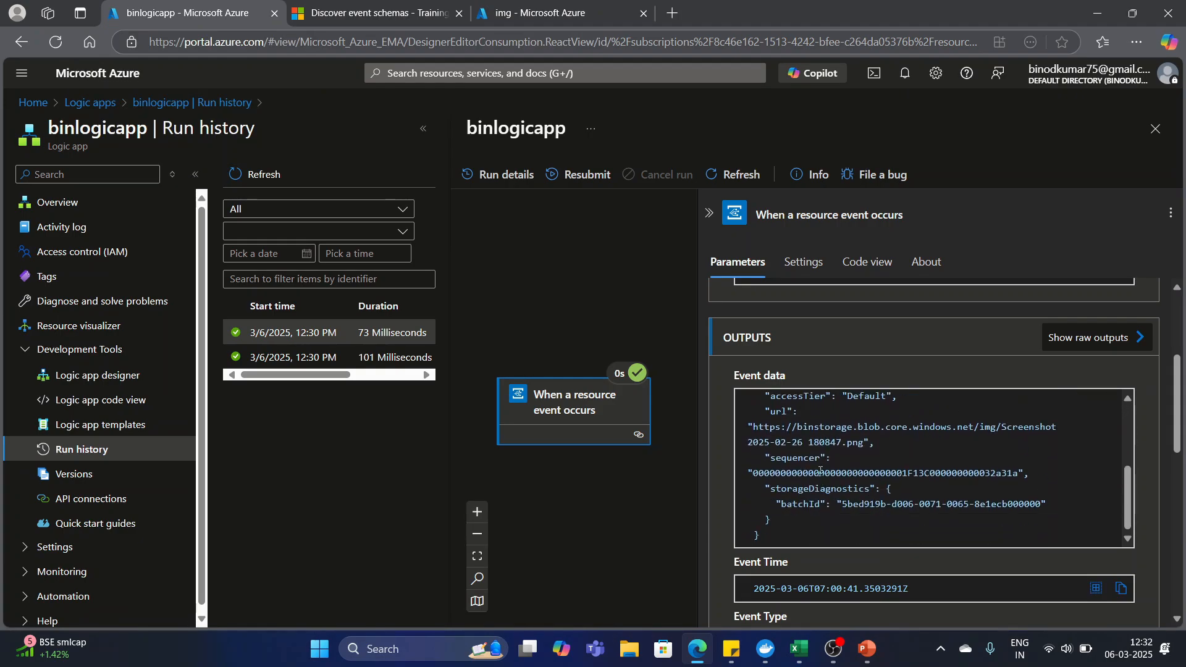
{"action": "scroll", "coordinate": [852, 469], "scroll_direction": "down", "scroll_amount": 3}
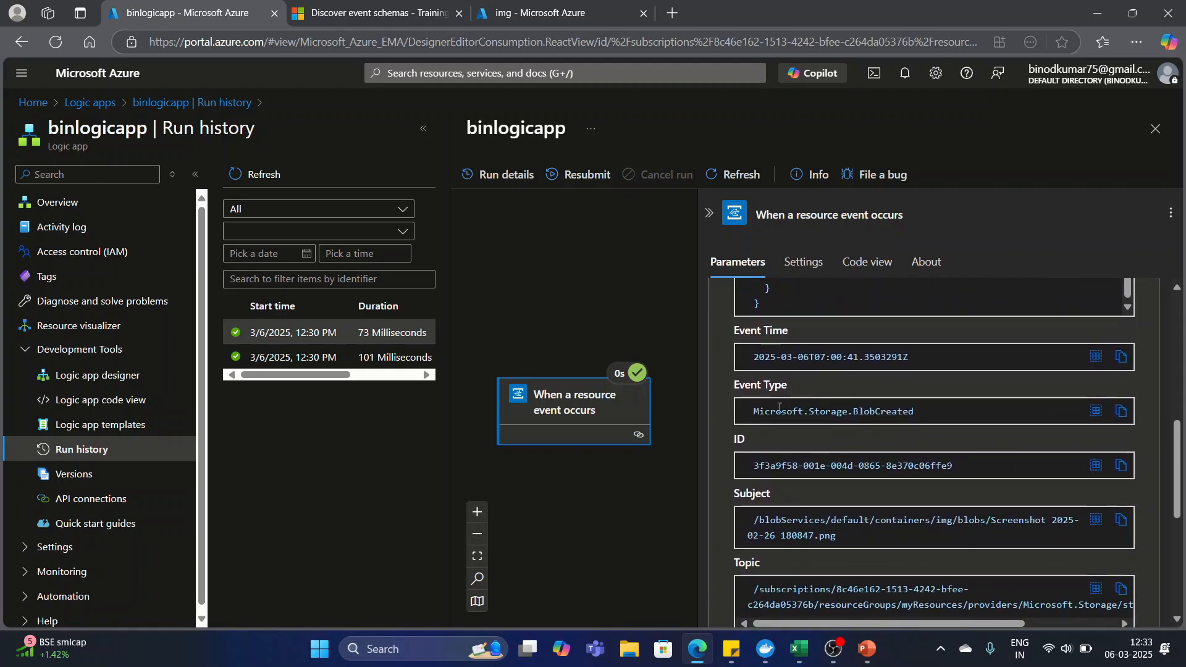
{"action": "scroll", "coordinate": [835, 476], "scroll_direction": "down", "scroll_amount": 1}
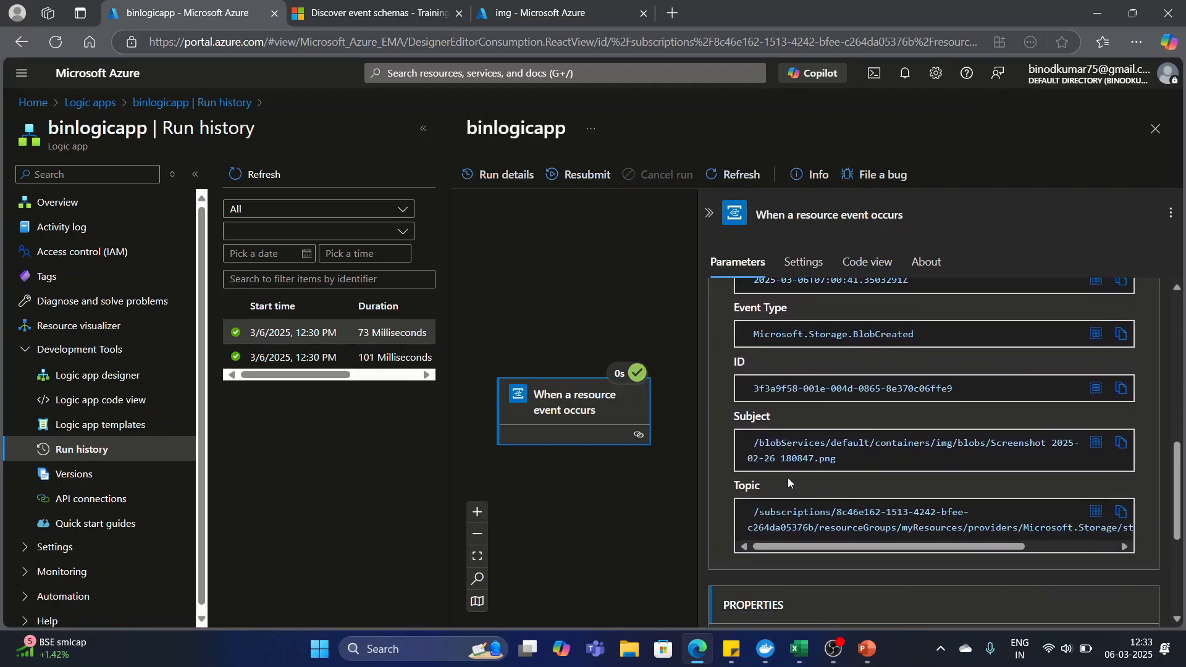
{"action": "scroll", "coordinate": [803, 494], "scroll_direction": "down", "scroll_amount": 2}
{"action": "scroll", "coordinate": [865, 403], "scroll_direction": "up", "scroll_amount": 5}
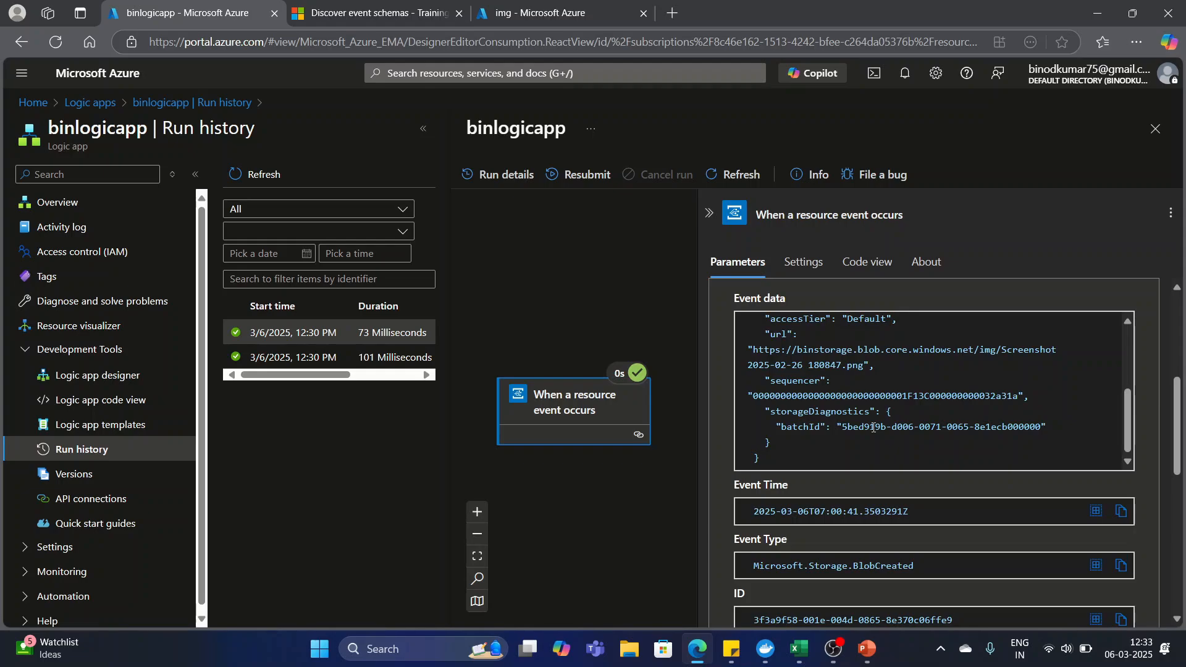
{"action": "mouse_move", "coordinate": [1048, 78]}
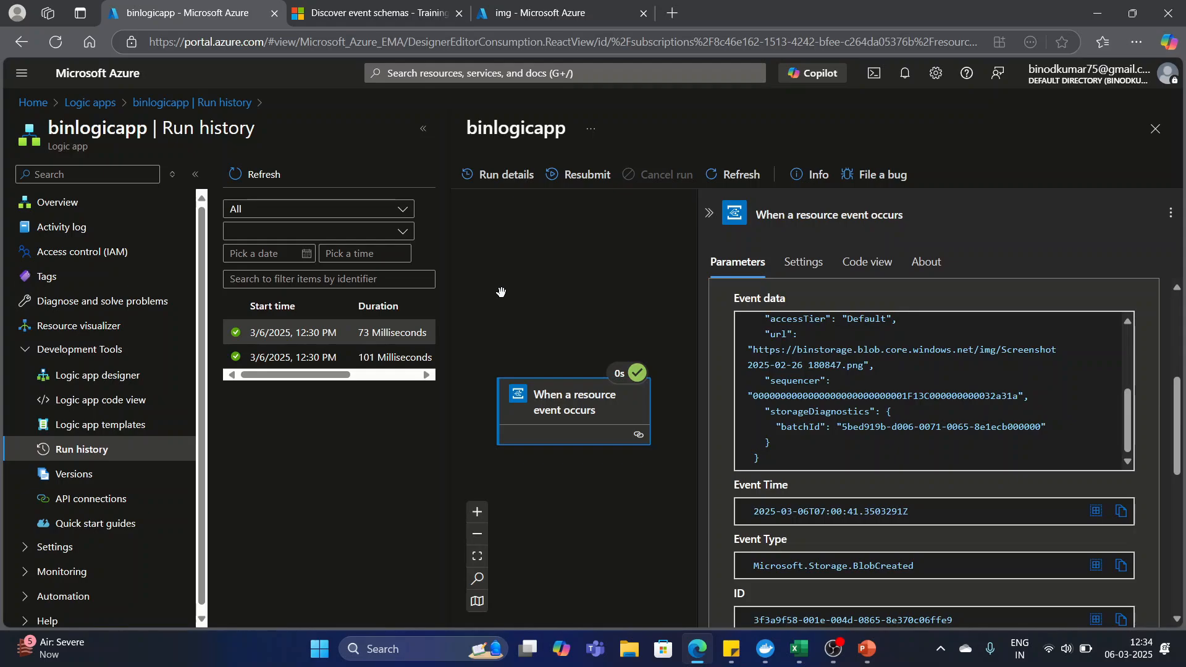
Open the Events page of the binstorage storage account and examine its event metrics and the logic app's event subscription.
{"action": "left_click", "coordinate": [534, 16]}
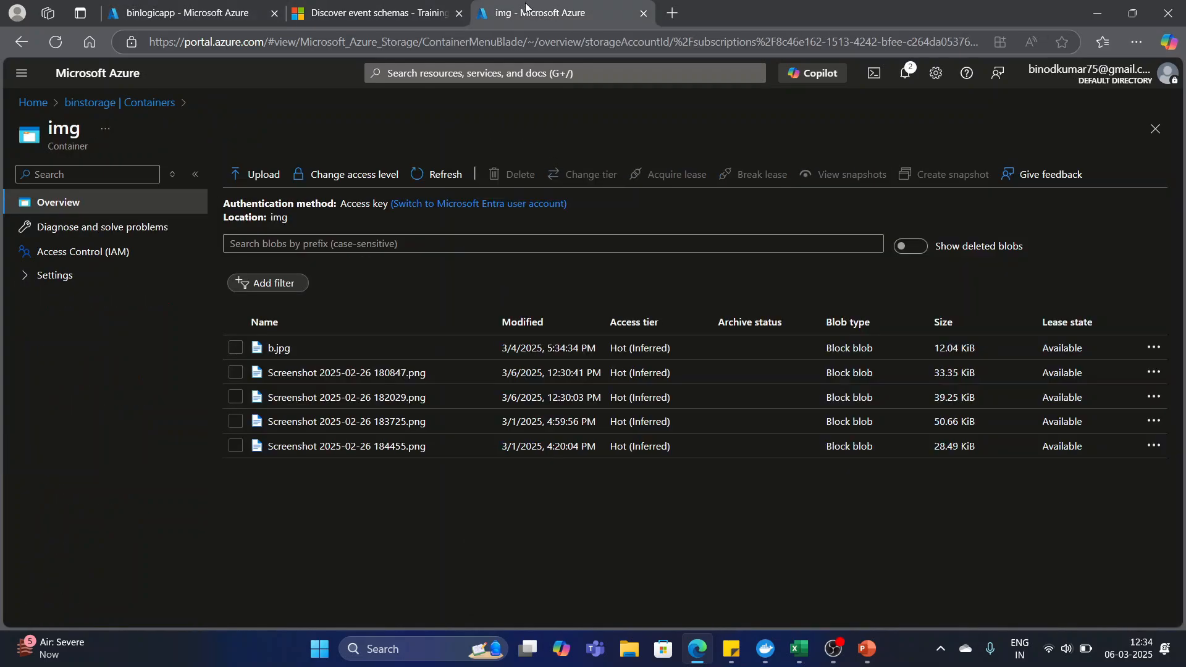
{"action": "left_click", "coordinate": [146, 103]}
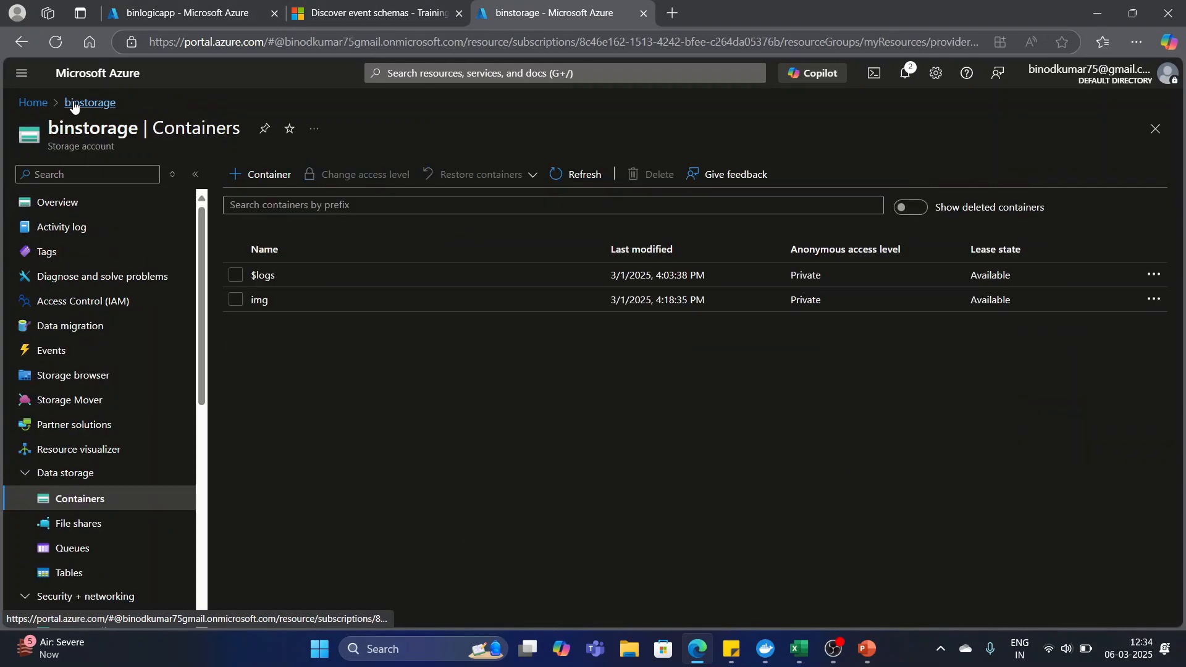
{"action": "left_click", "coordinate": [56, 357]}
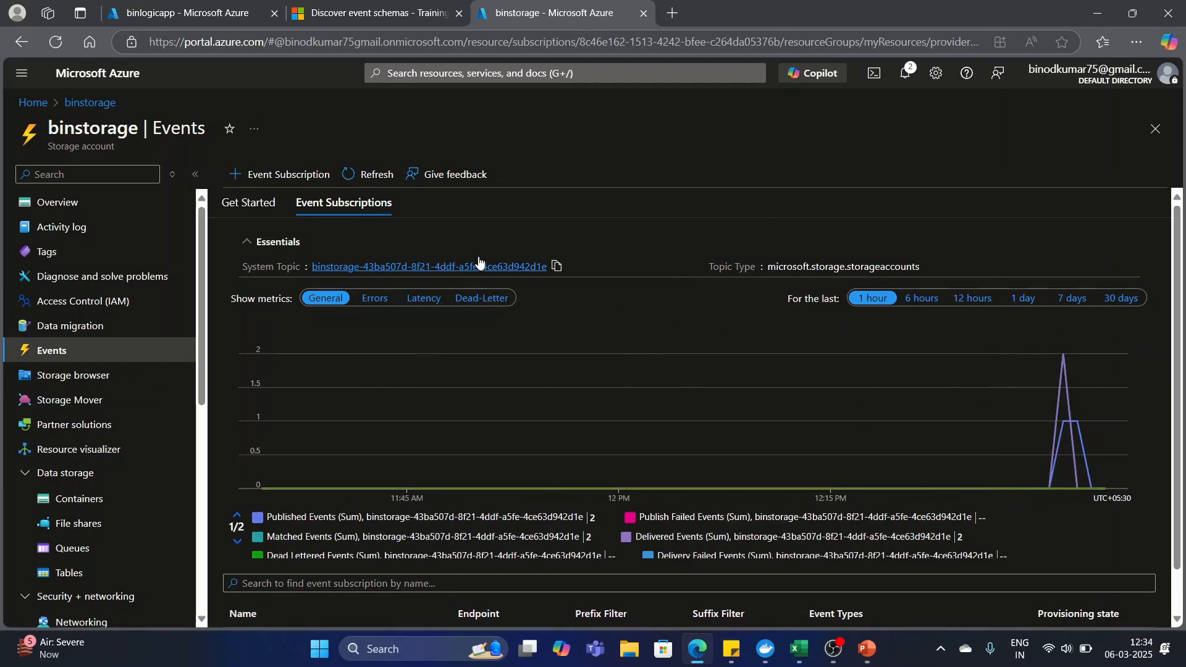
{"action": "scroll", "coordinate": [442, 401], "scroll_direction": "down", "scroll_amount": 1}
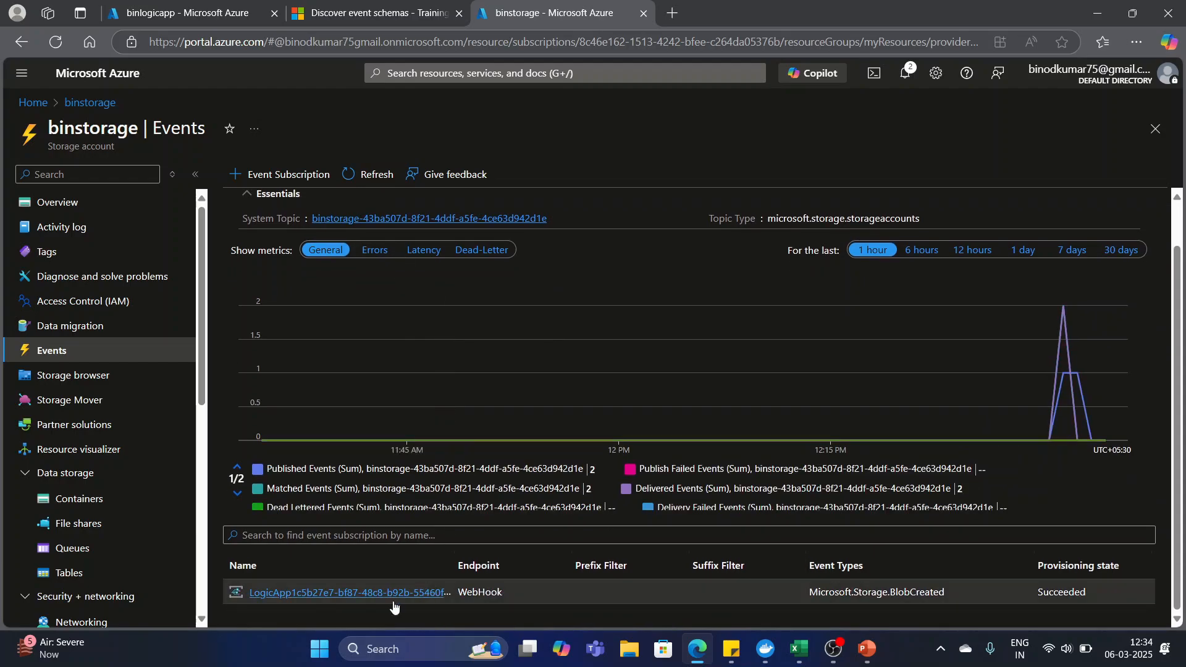